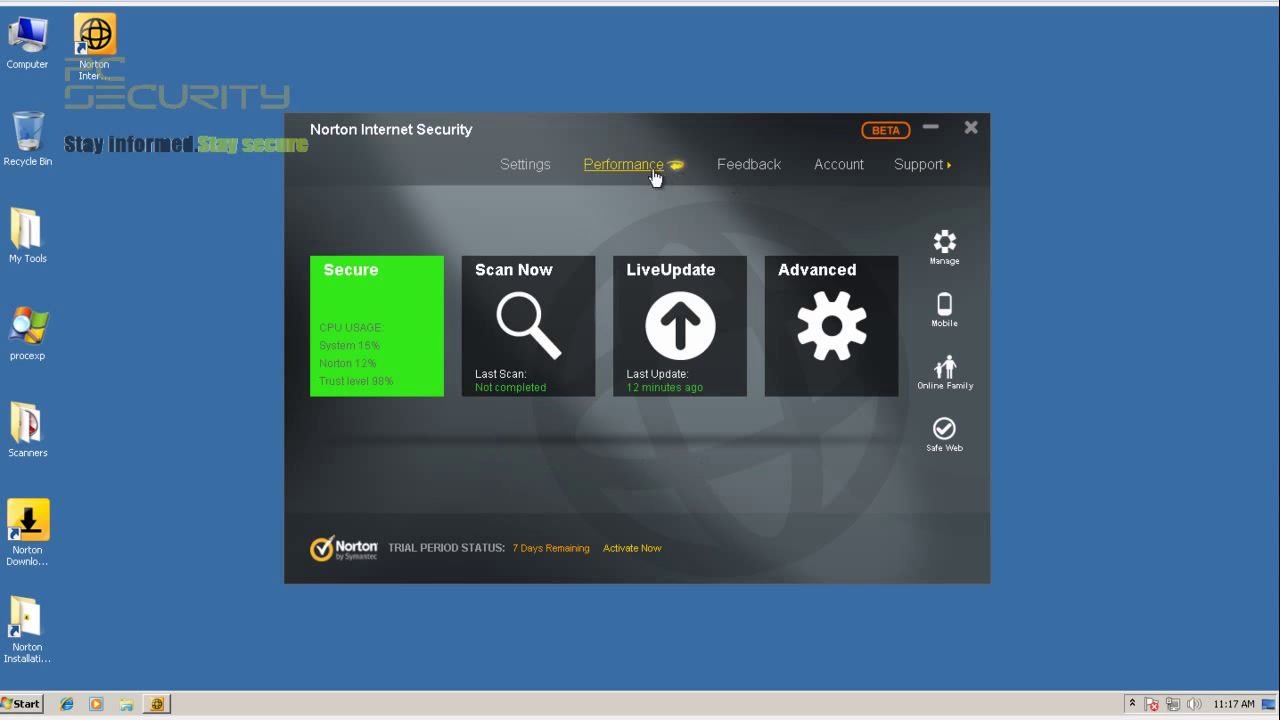
Review the protection features in Norton's advanced view, including Insight Protection, SONAR, Smart Firewall and Intrusion Prevention, and close the window
{"action": "left_click", "coordinate": [840, 330]}
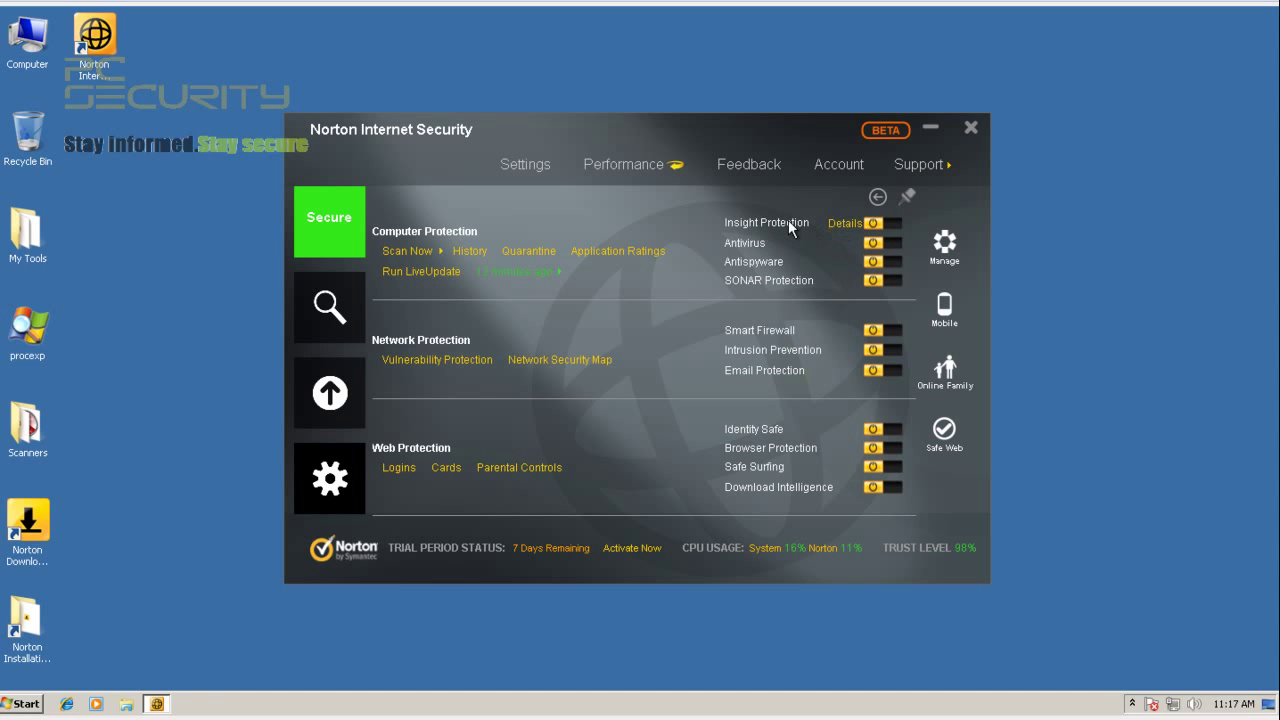
{"action": "mouse_move", "coordinate": [781, 222]}
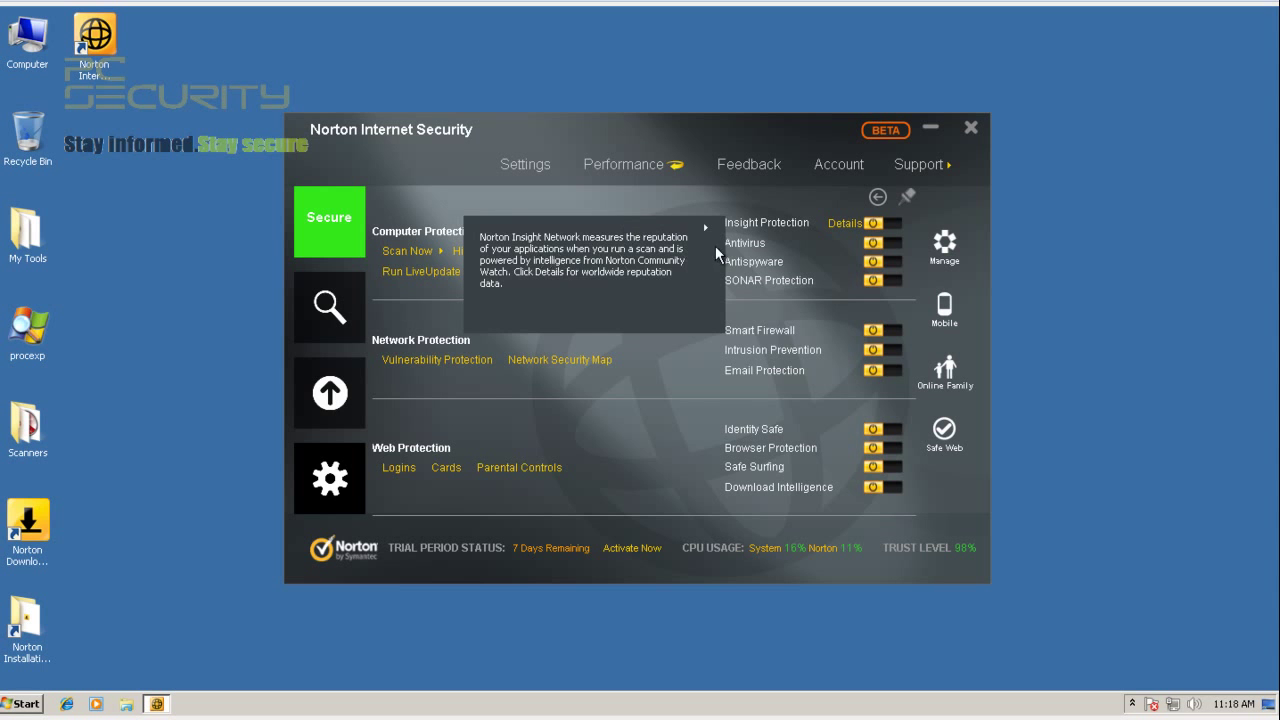
{"action": "mouse_move", "coordinate": [744, 245]}
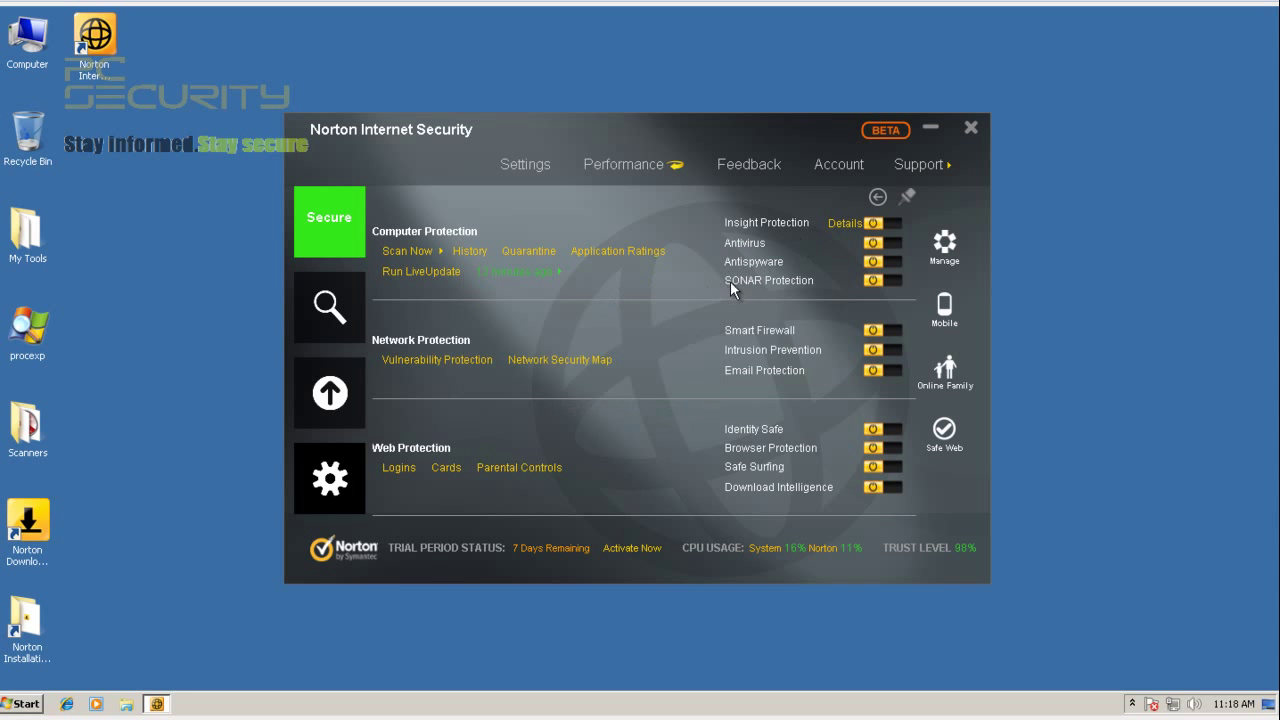
{"action": "mouse_move", "coordinate": [730, 281]}
{"action": "mouse_move", "coordinate": [780, 327]}
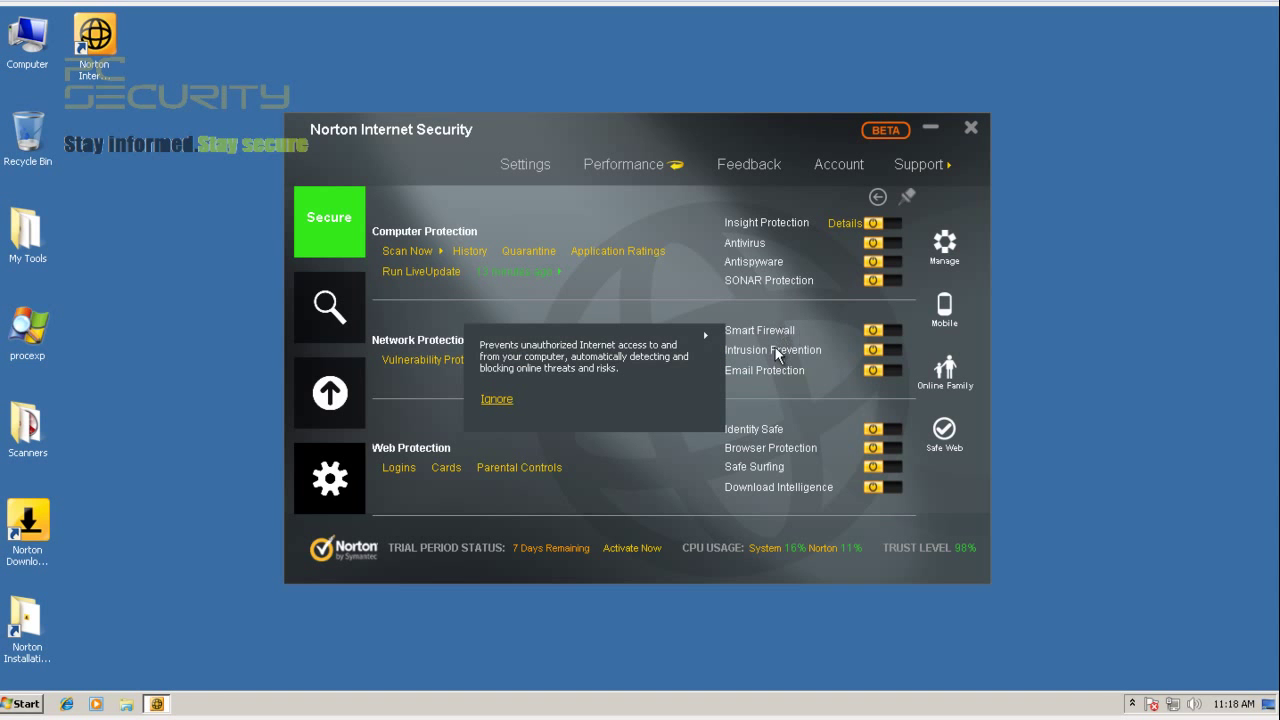
{"action": "mouse_move", "coordinate": [776, 350]}
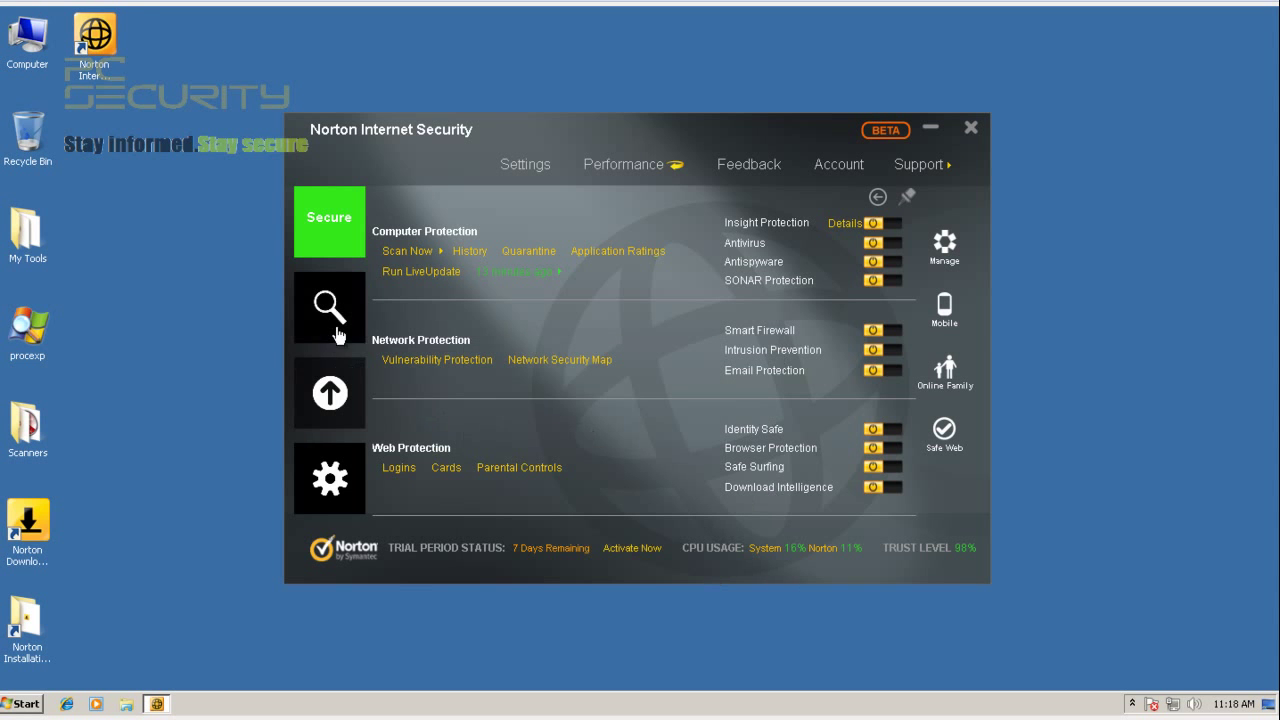
{"action": "left_click", "coordinate": [333, 478]}
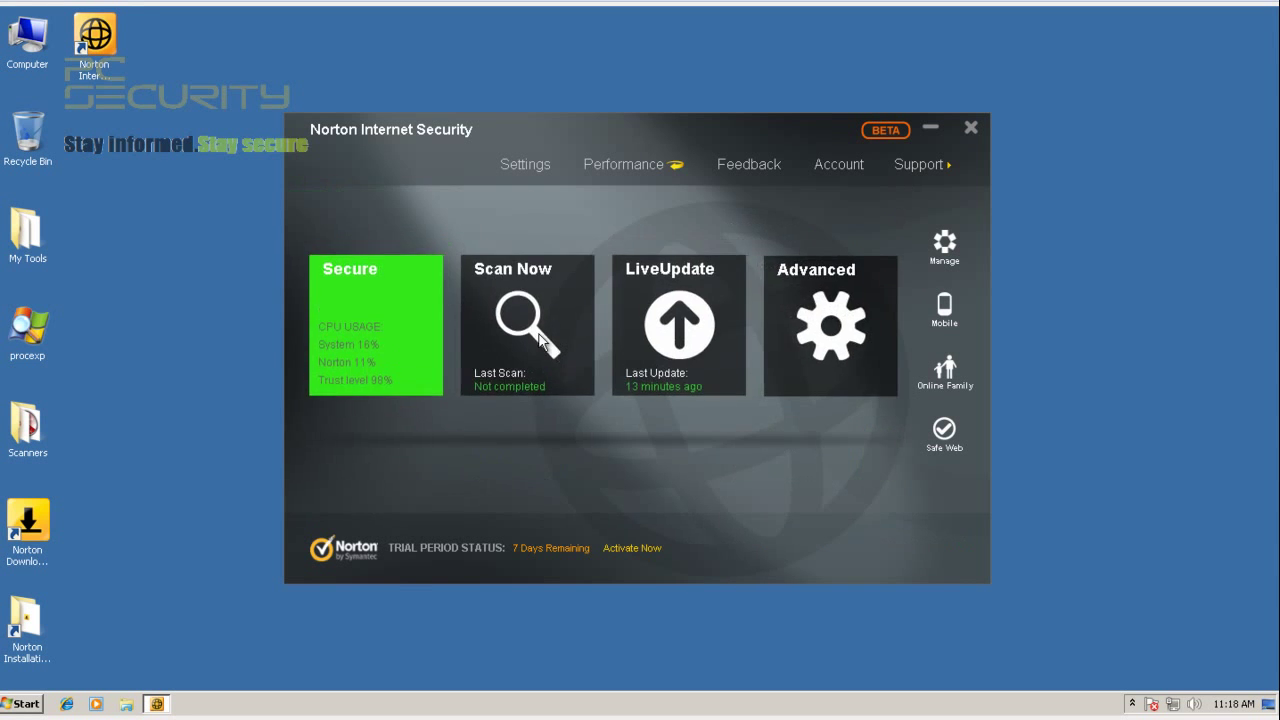
{"action": "left_click", "coordinate": [970, 128]}
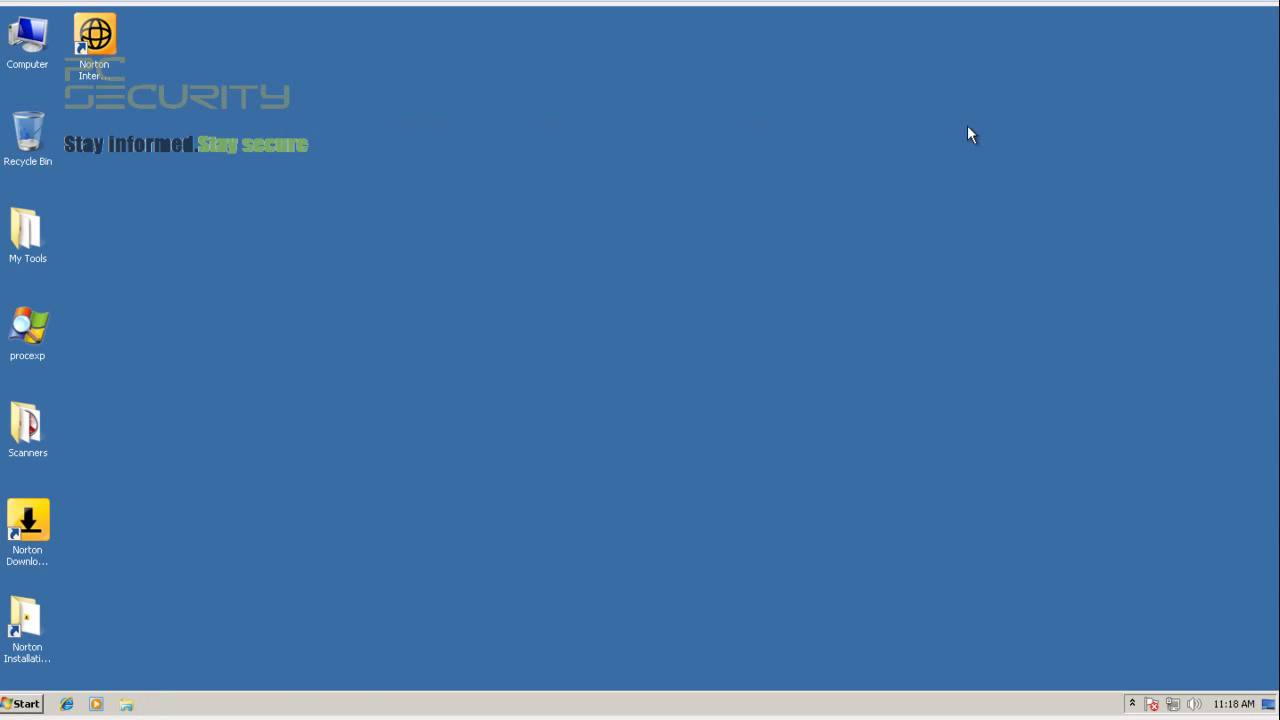
Open Windows Task Manager, show processes from all users and maximize its window
{"action": "right_click", "coordinate": [288, 702]}
{"action": "left_click", "coordinate": [310, 649]}
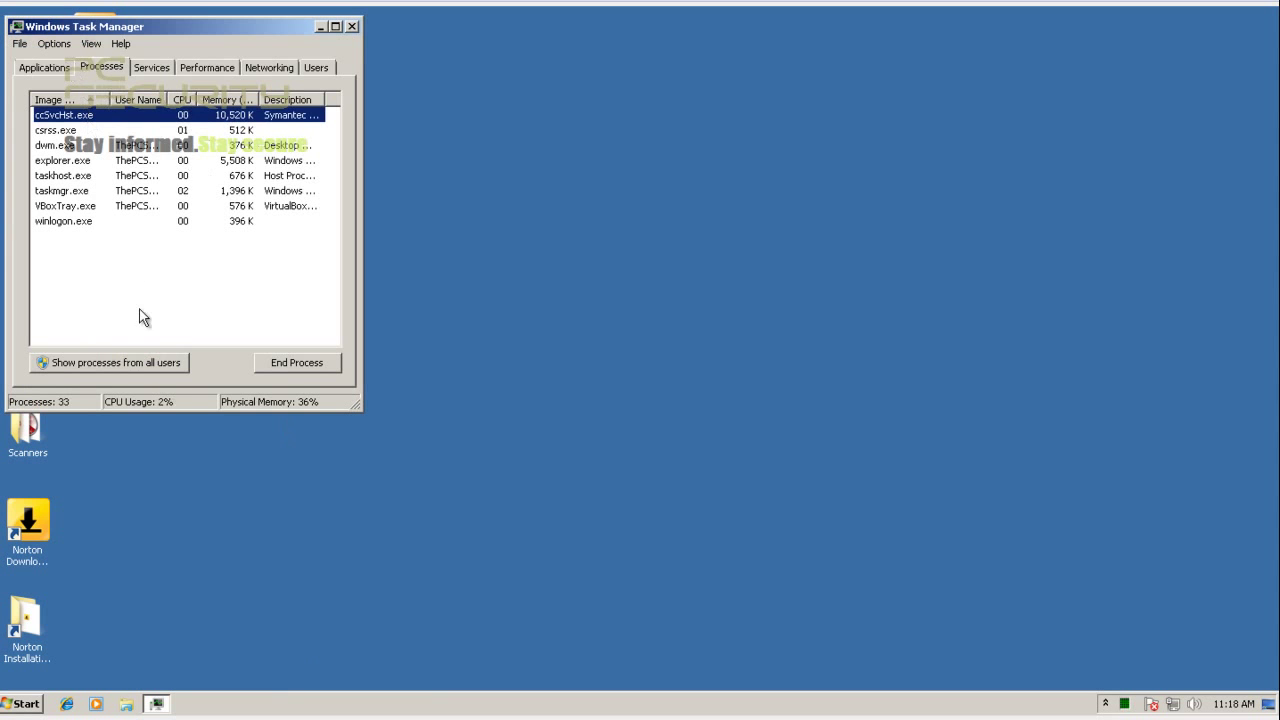
{"action": "left_click", "coordinate": [140, 361]}
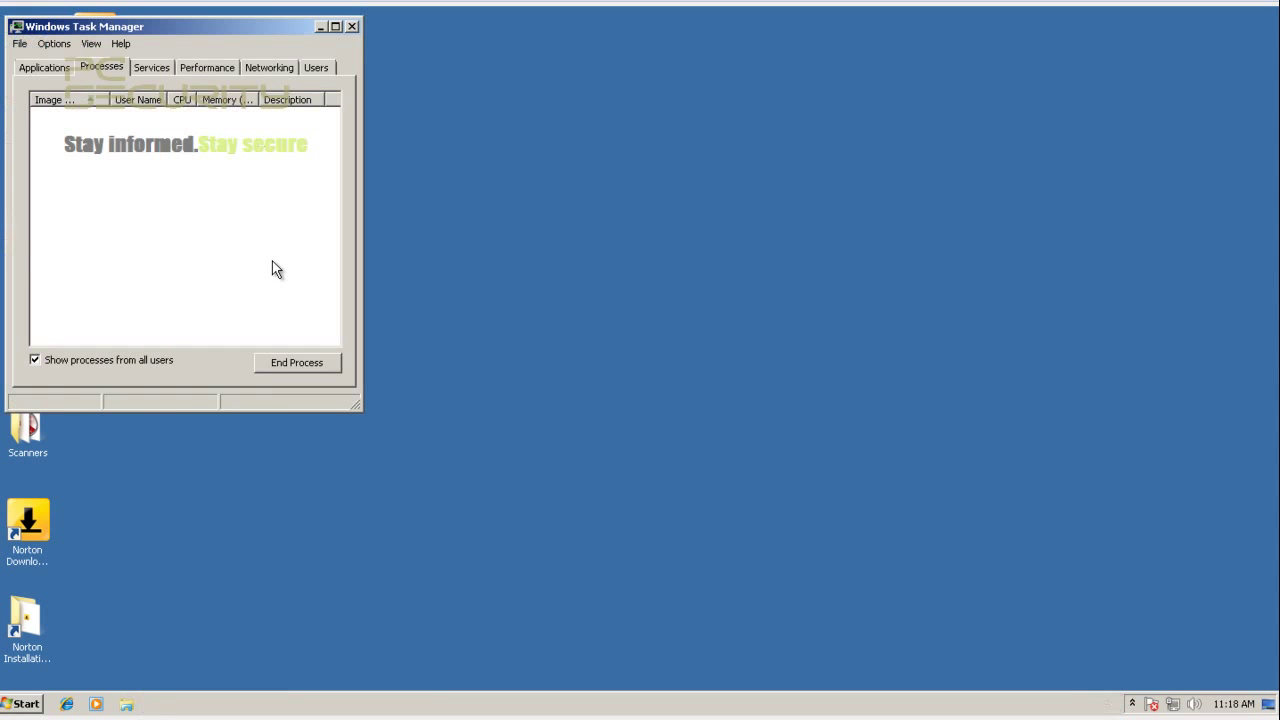
{"action": "left_click", "coordinate": [335, 27]}
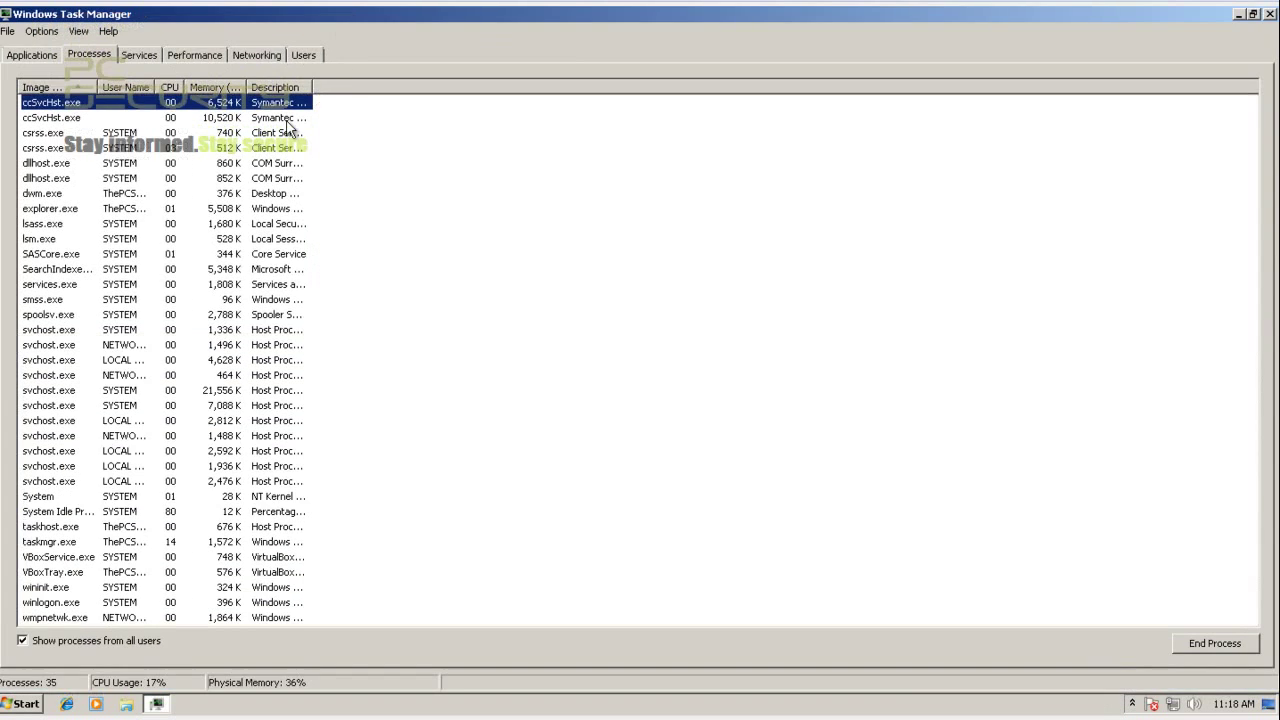
Examine the memory usage of the two ccSvcHst.exe processes and close Task Manager
{"action": "left_click", "coordinate": [218, 118]}
{"action": "key", "text": "Up"}
{"action": "key", "text": "Down"}
{"action": "key", "text": "Down"}
{"action": "left_click", "coordinate": [215, 118]}
{"action": "left_click", "coordinate": [216, 109]}
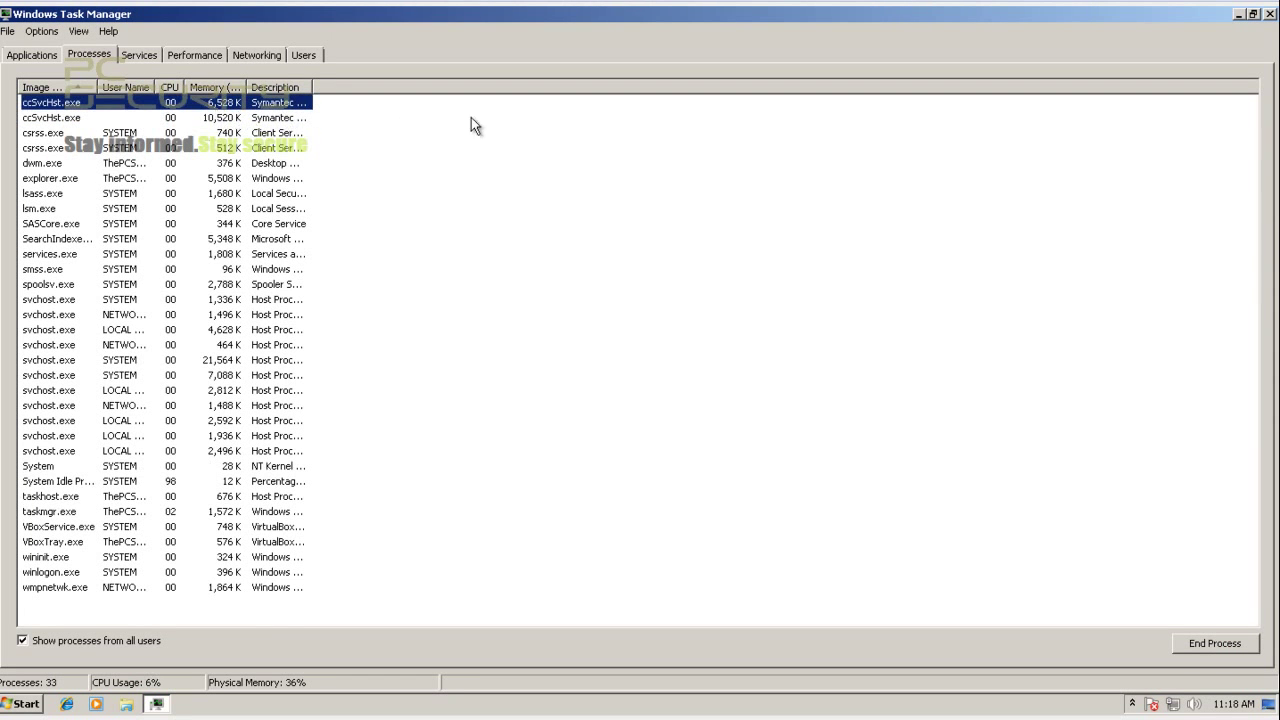
{"action": "left_click", "coordinate": [1269, 14]}
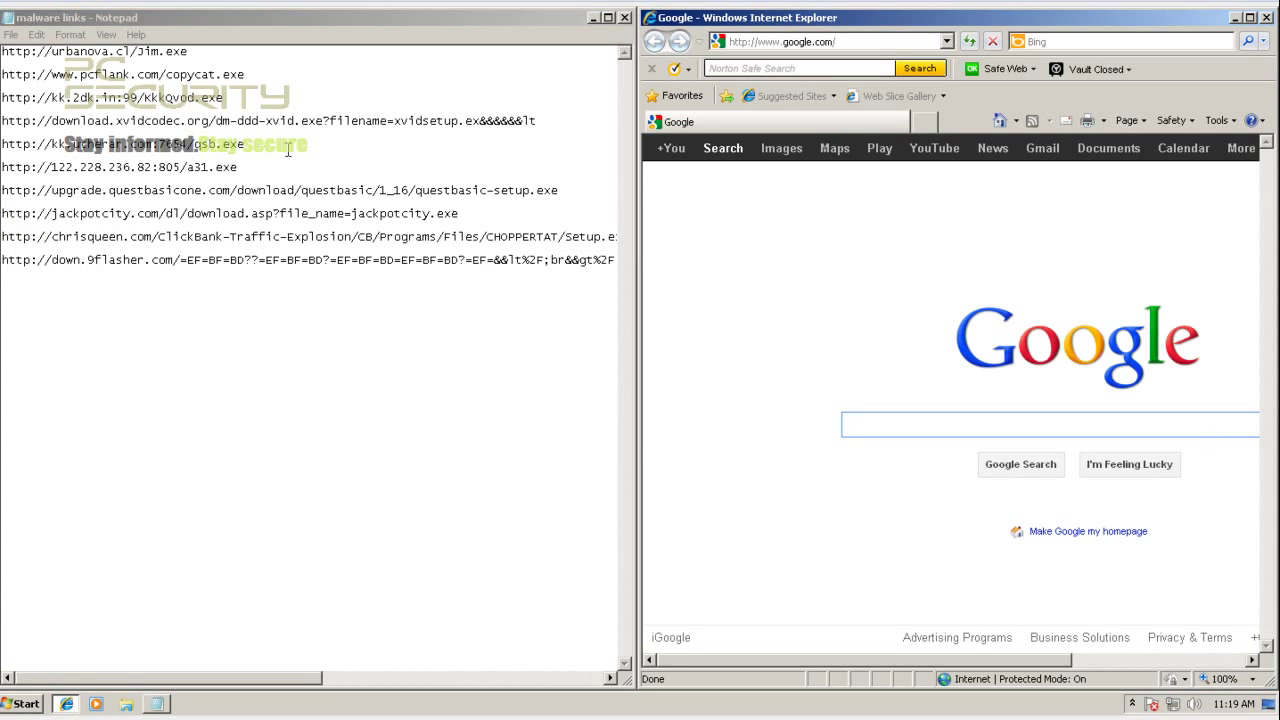
{"action": "left_click", "coordinate": [197, 24]}
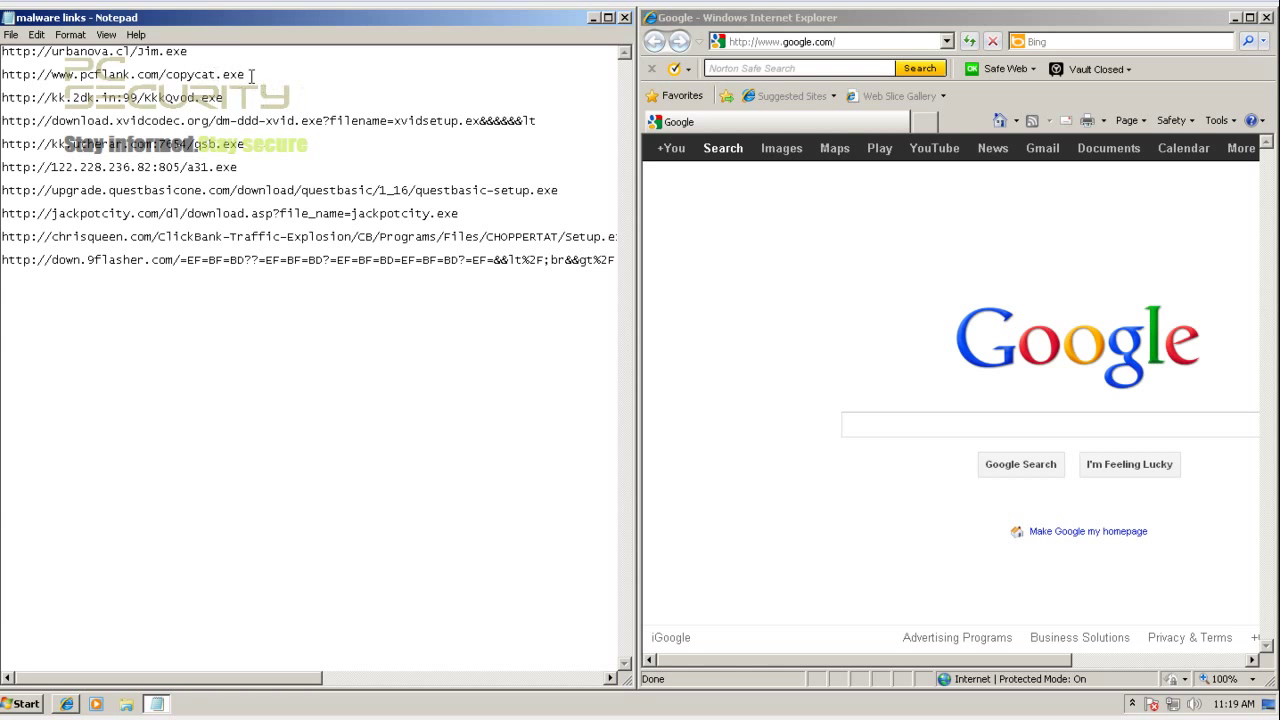
{"action": "left_click", "coordinate": [190, 52], "text": "shift"}
{"action": "key", "text": "ctrl+c"}
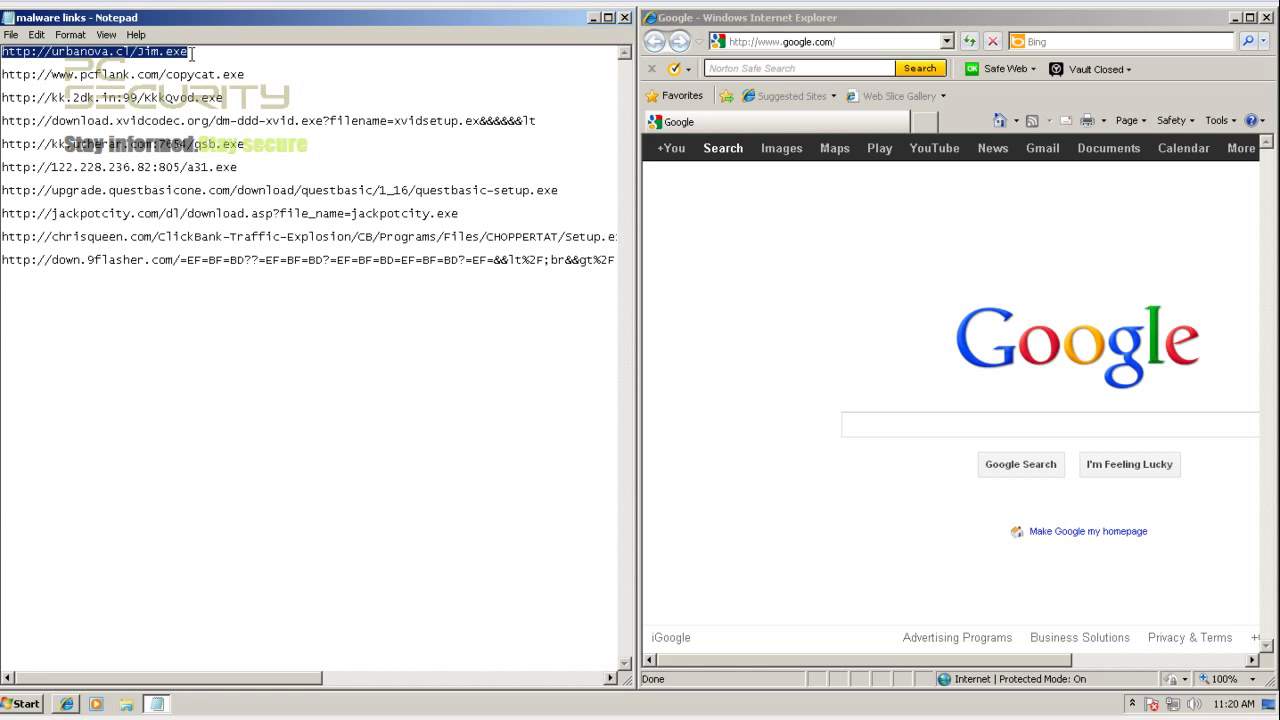
{"action": "left_click", "coordinate": [820, 41]}
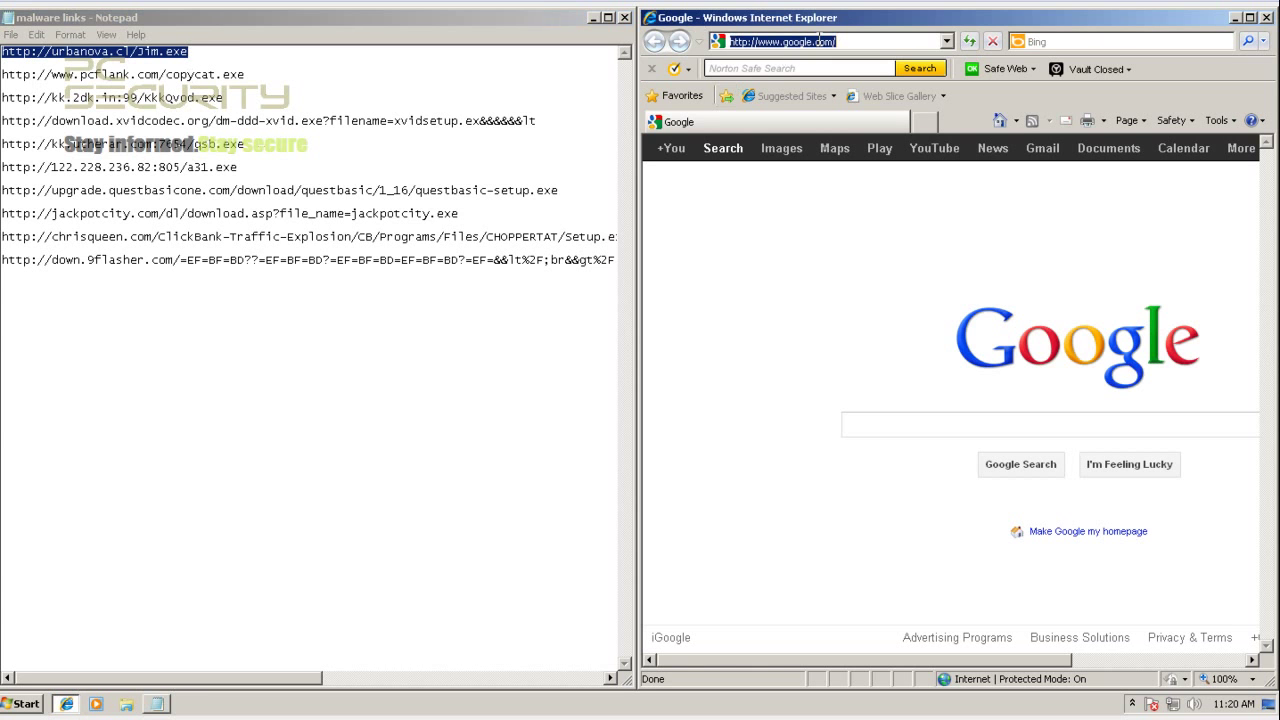
{"action": "key", "text": "ctrl+v"}
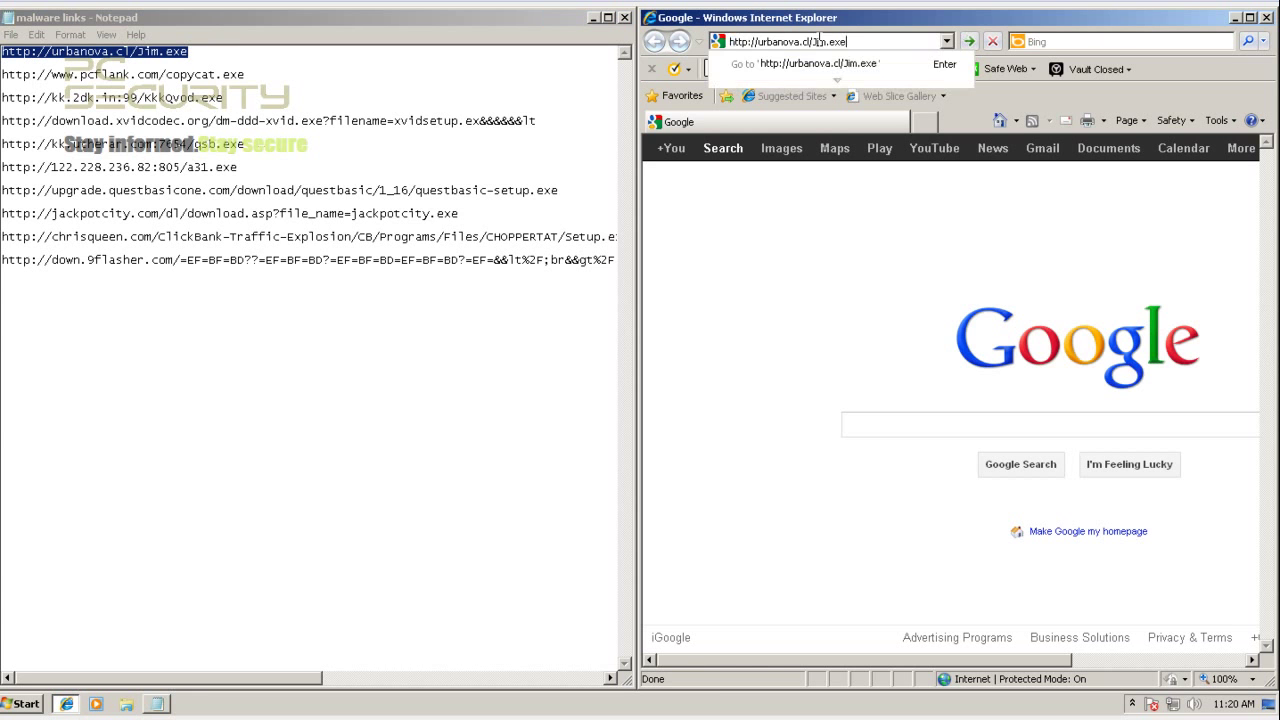
{"action": "key", "text": "Return"}
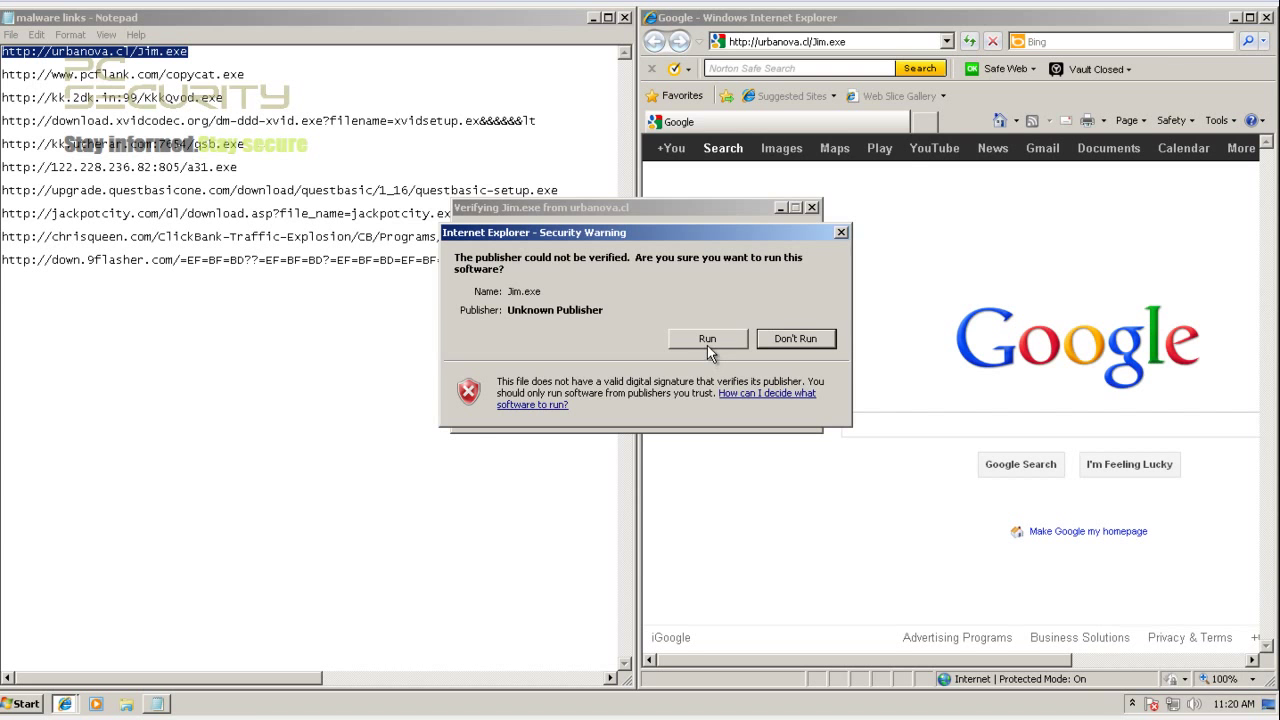
{"action": "left_click", "coordinate": [707, 340]}
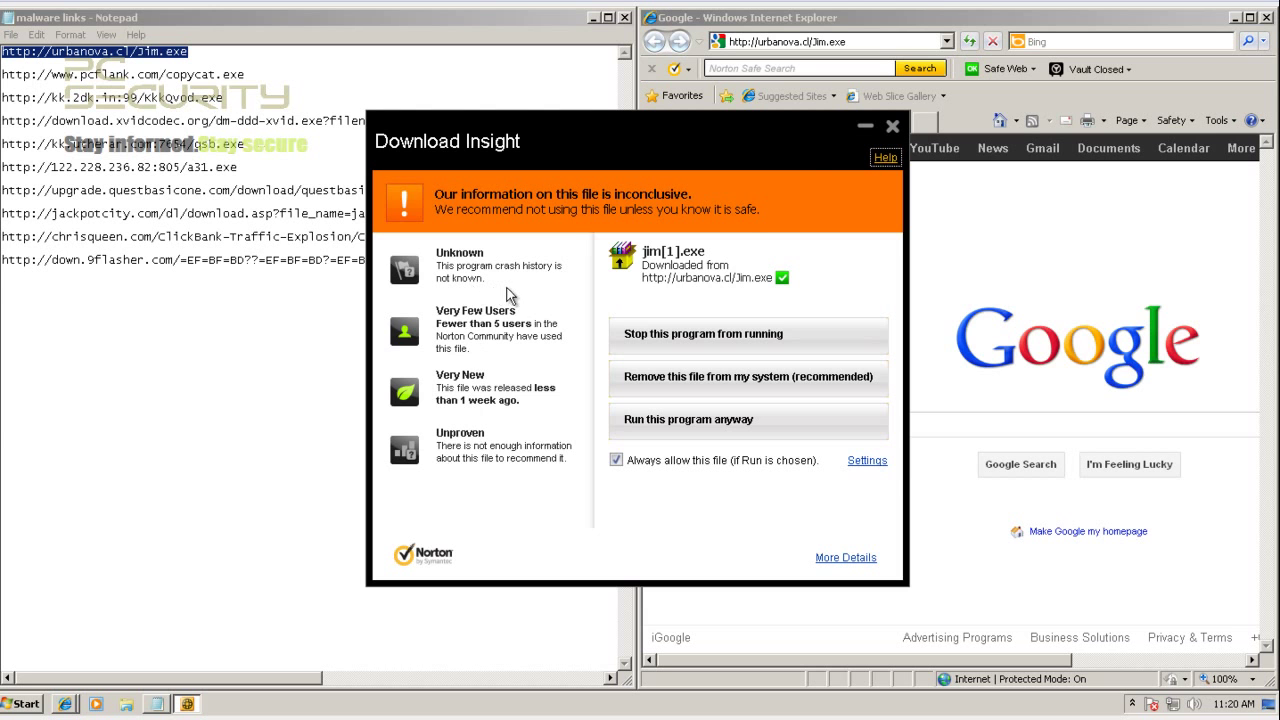
Run LiveUpdate from Norton Internet Security's main window, postponing activation, and close the window when the update is done
{"action": "left_click", "coordinate": [866, 129]}
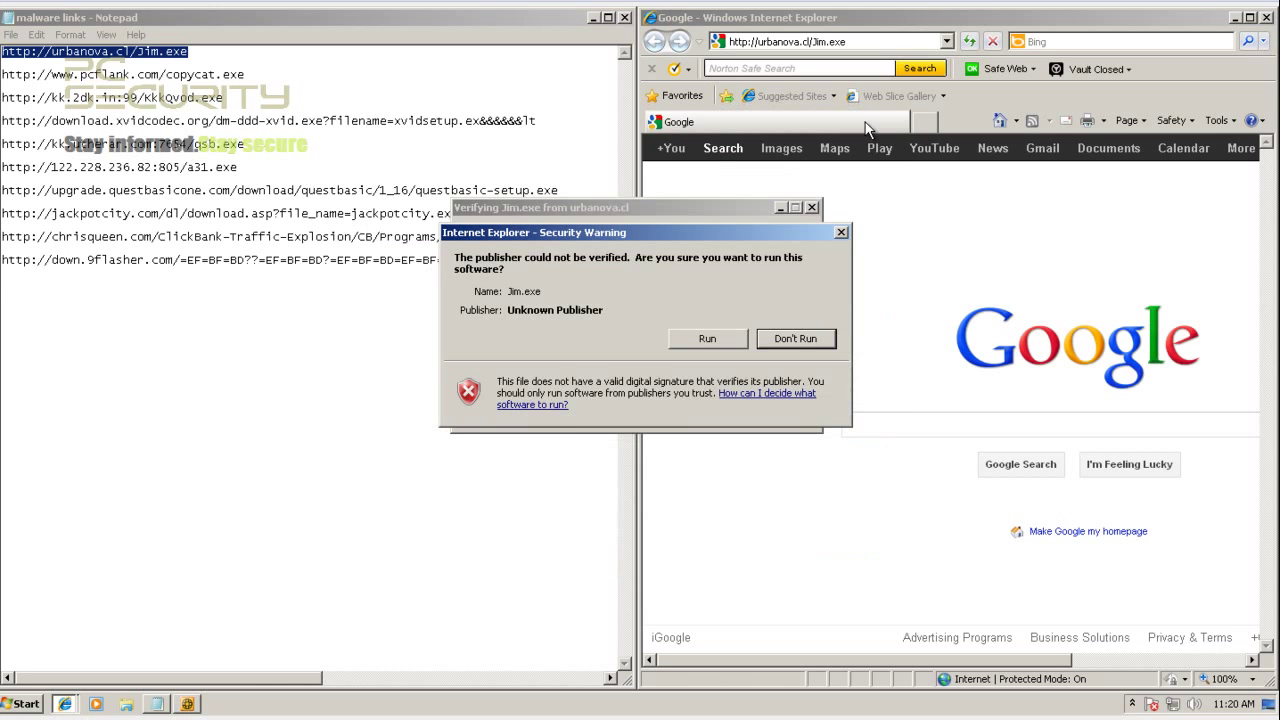
{"action": "left_click", "coordinate": [192, 706]}
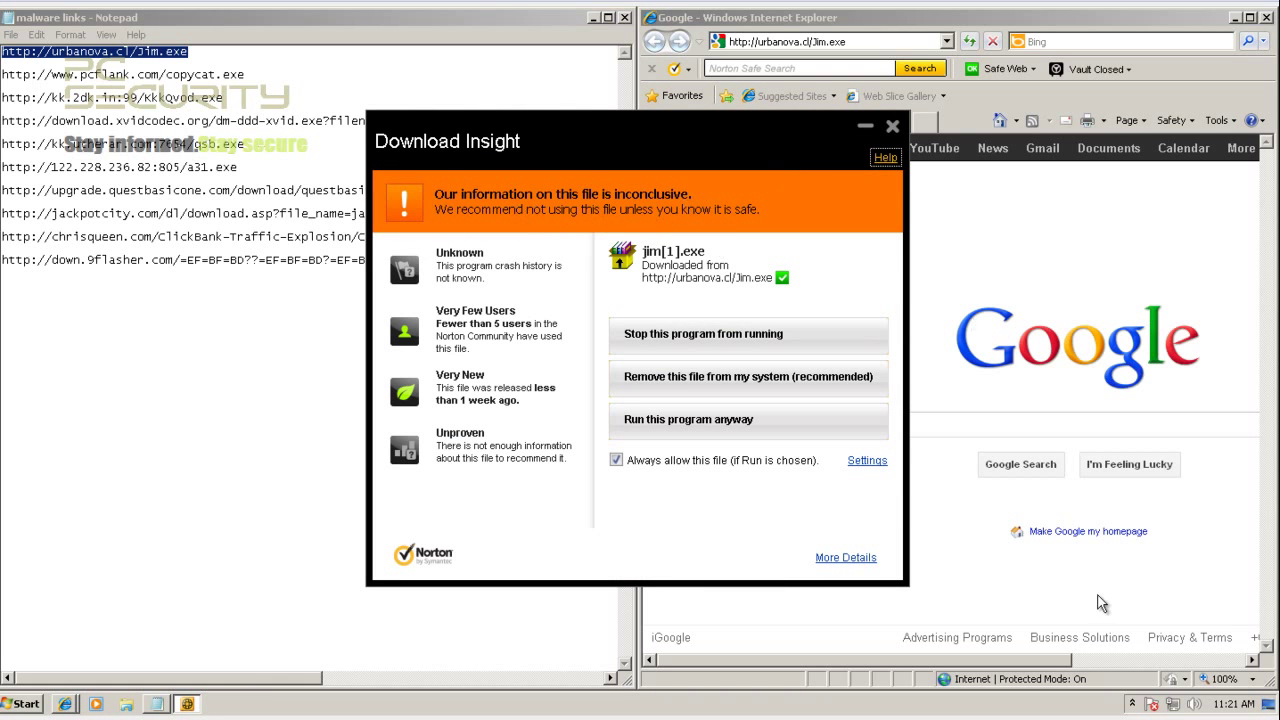
{"action": "left_click", "coordinate": [1135, 703]}
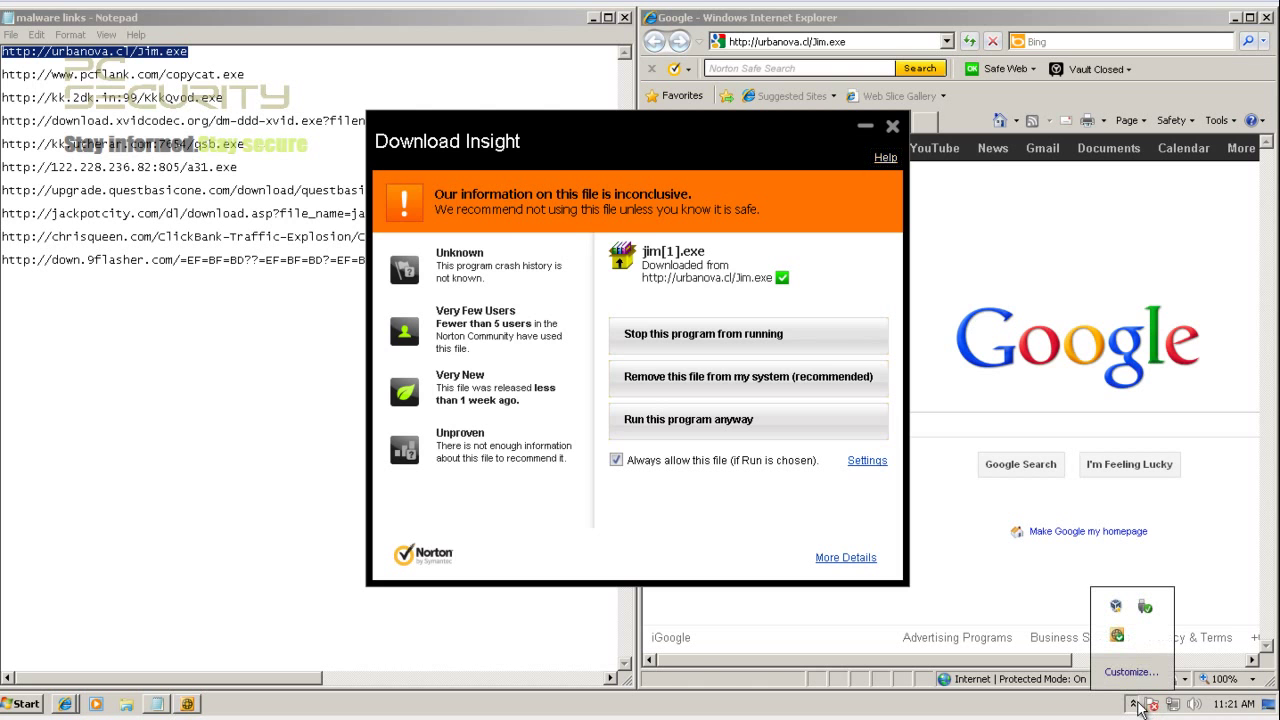
{"action": "double_click", "coordinate": [1117, 636]}
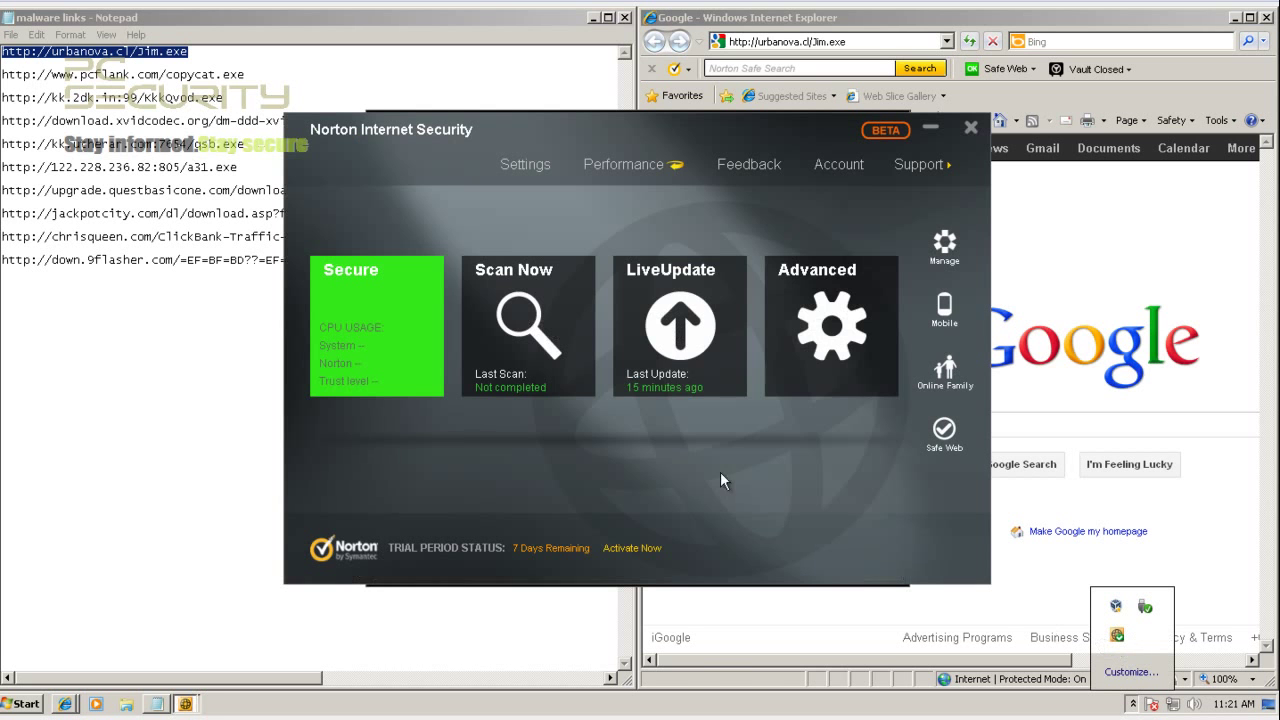
{"action": "left_click", "coordinate": [665, 348]}
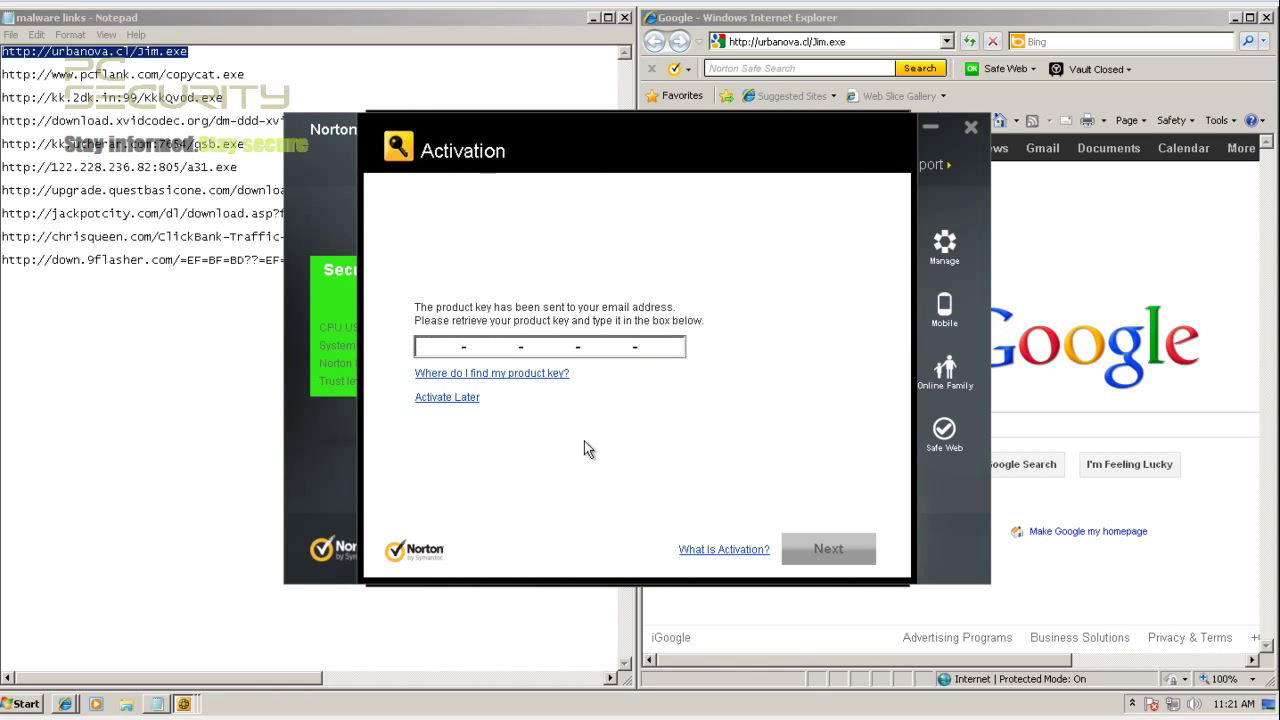
{"action": "left_click", "coordinate": [462, 399]}
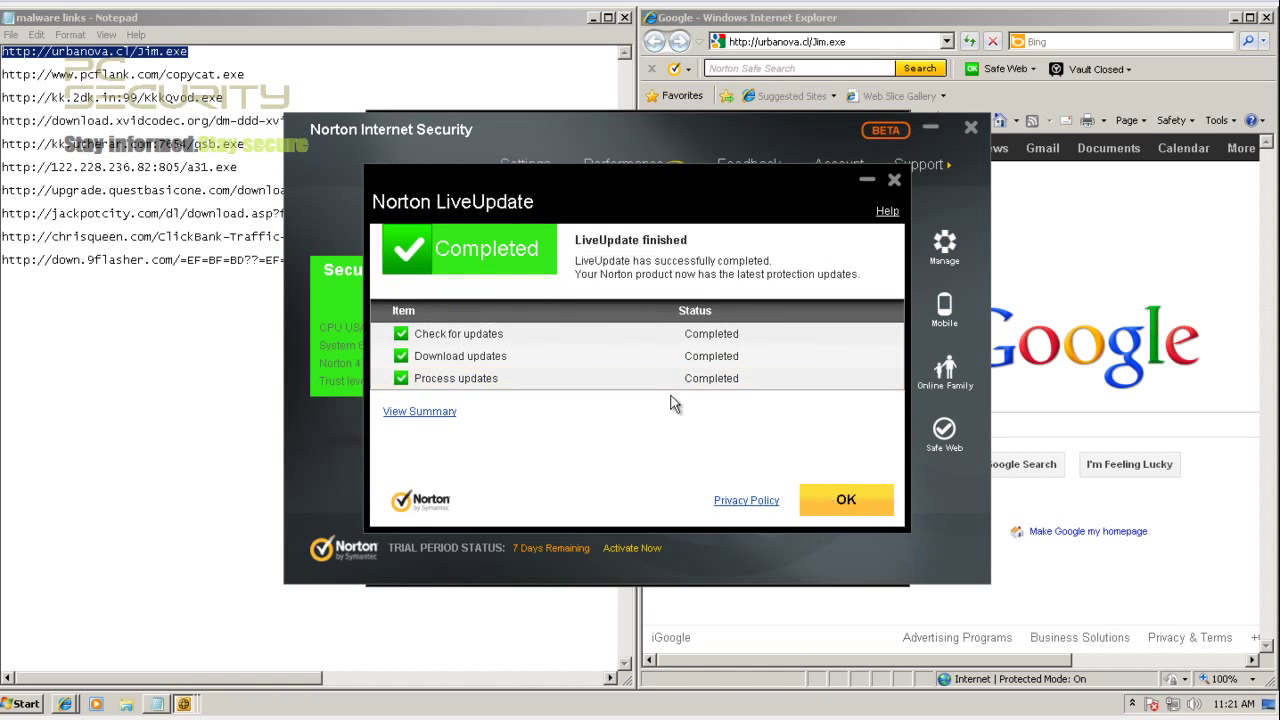
{"action": "left_click", "coordinate": [846, 500]}
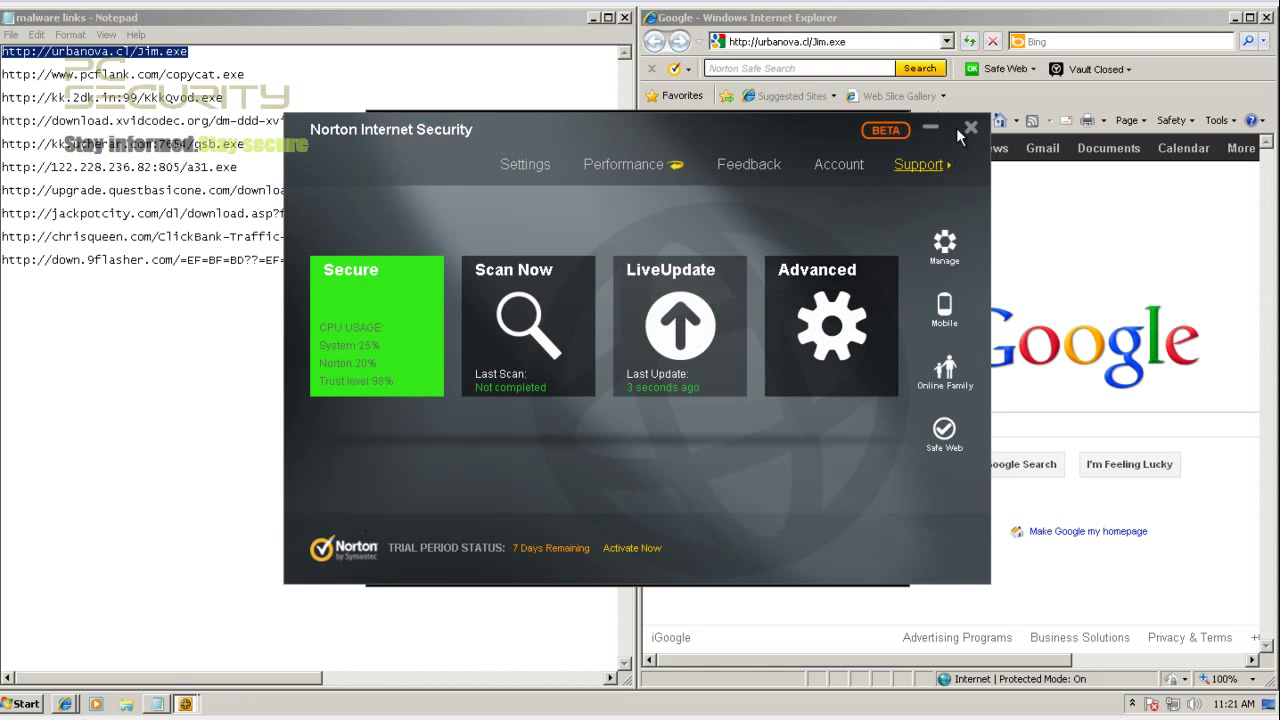
{"action": "left_click", "coordinate": [967, 131]}
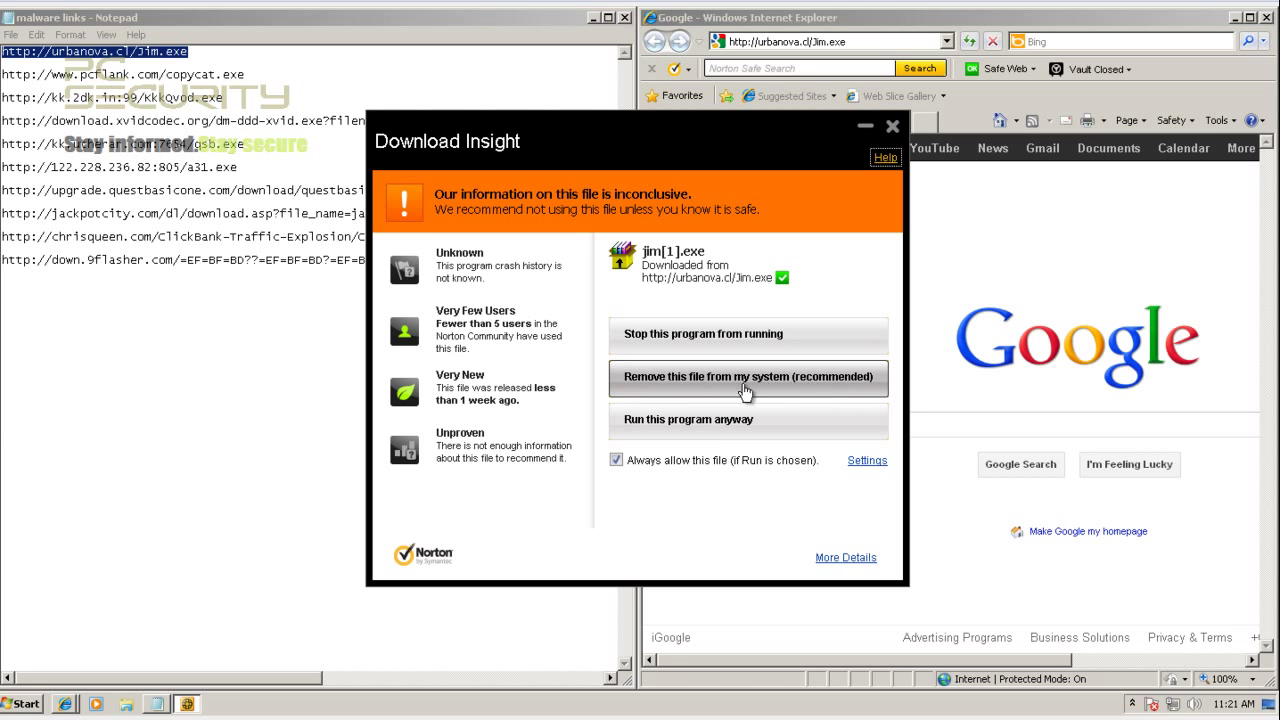
Remove jim[1].exe from the system through Download Insight and answer the remaining security warning with Run
{"action": "left_click", "coordinate": [756, 386]}
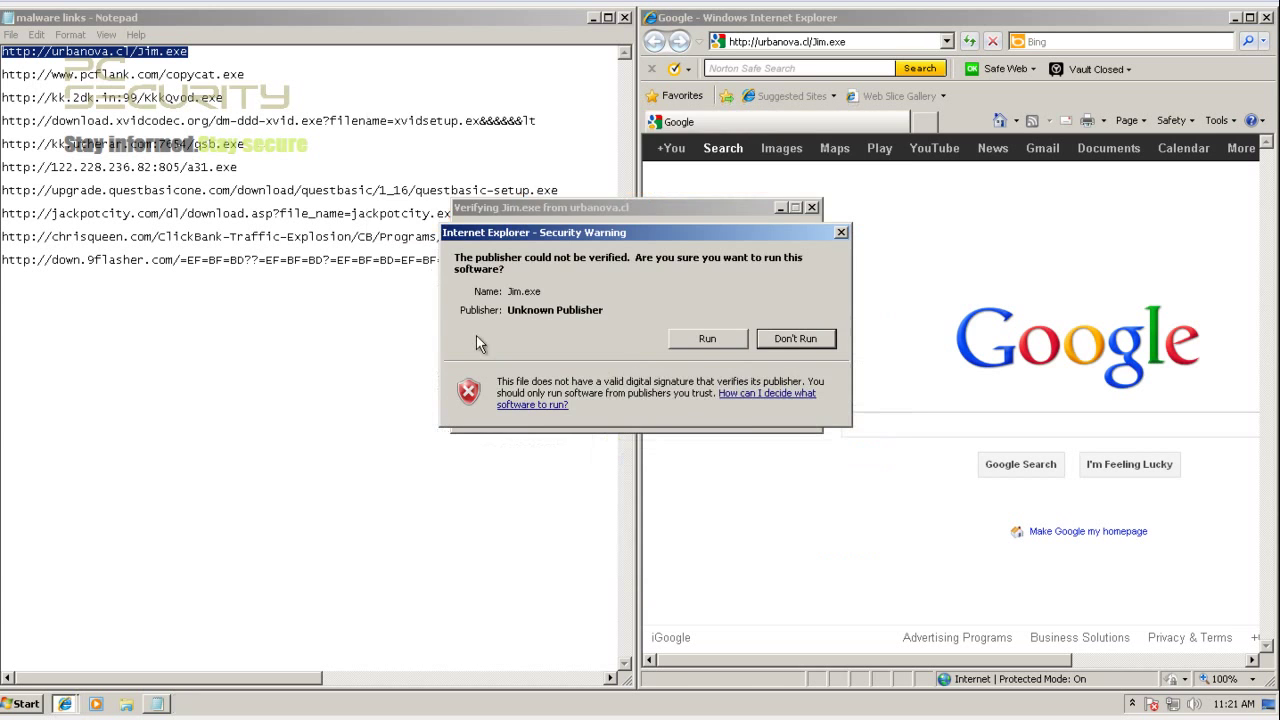
{"action": "left_click", "coordinate": [698, 338]}
{"action": "double_click", "coordinate": [163, 75]}
{"action": "key", "text": "ctrl+c"}
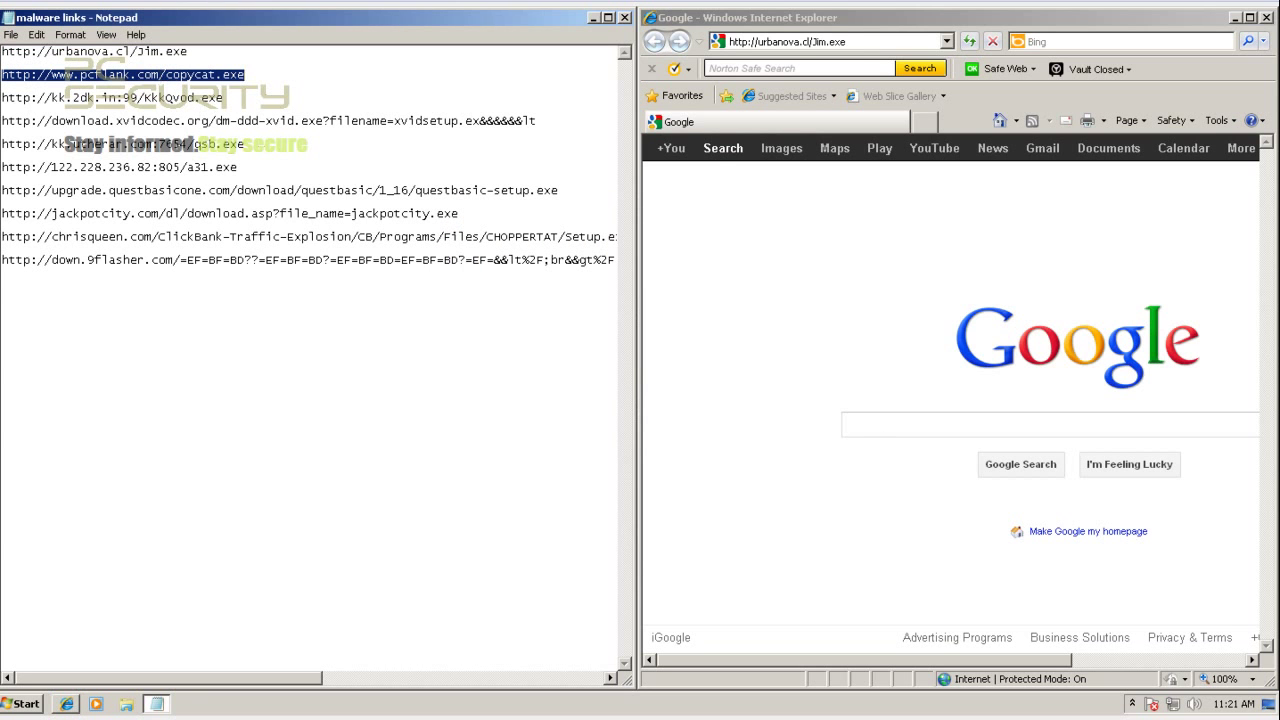
{"action": "left_click", "coordinate": [799, 41]}
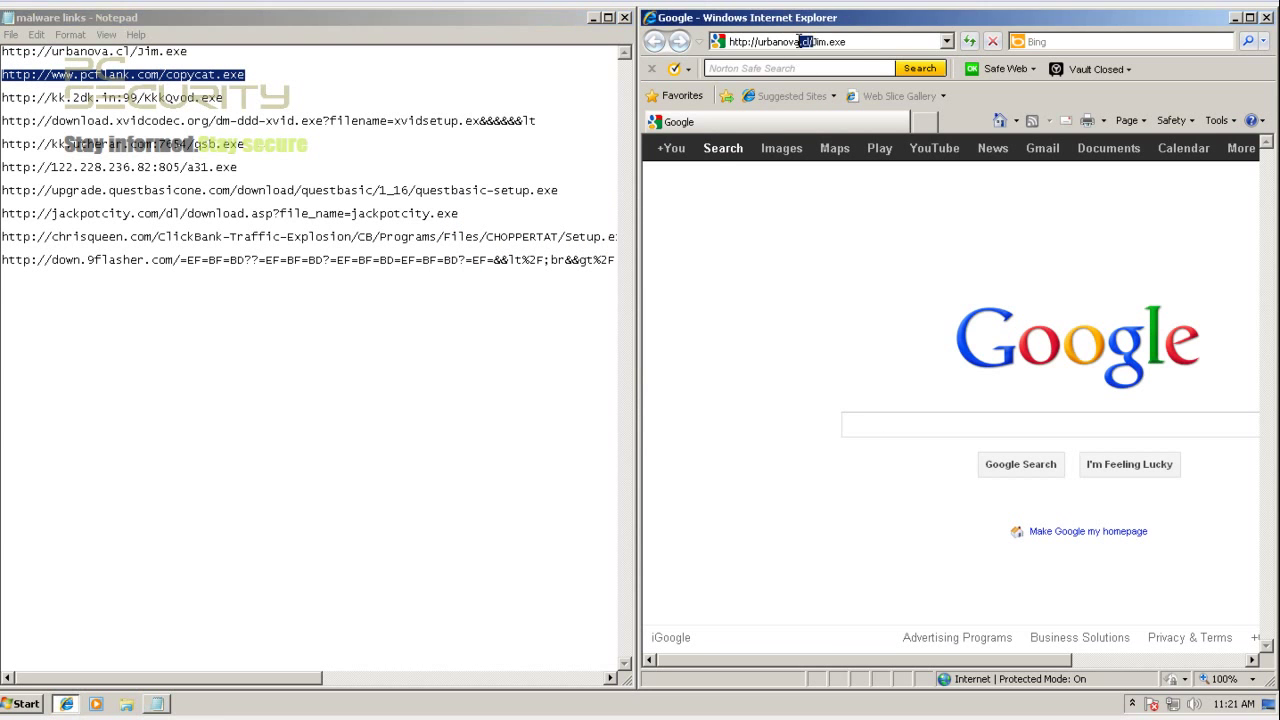
{"action": "left_click", "coordinate": [799, 41]}
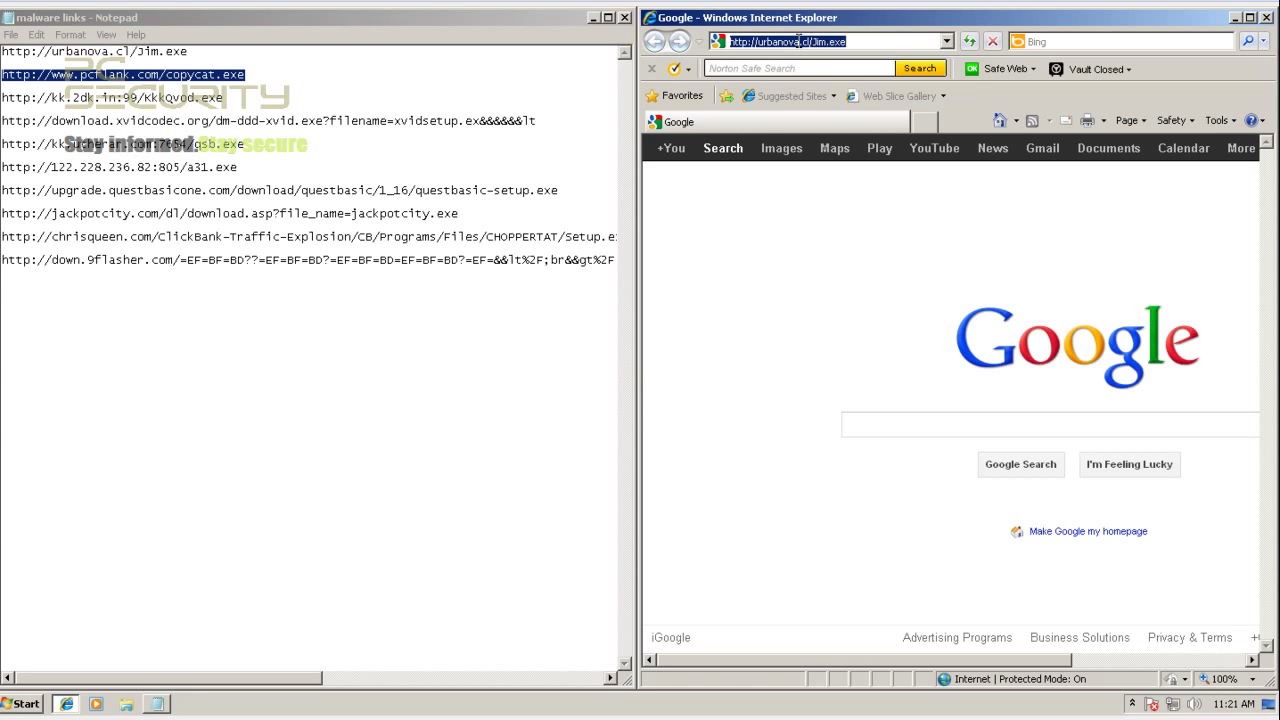
{"action": "key", "text": "ctrl+v"}
{"action": "key", "text": "Return"}
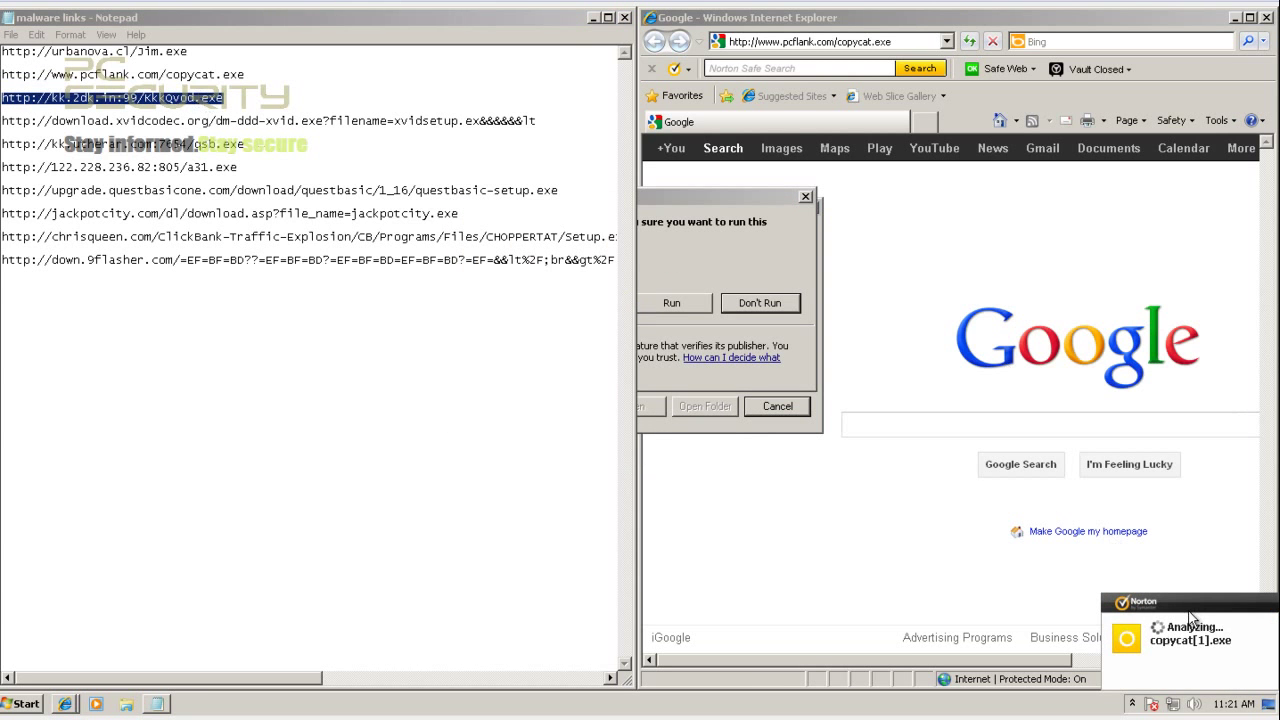
{"action": "left_click", "coordinate": [671, 303]}
{"action": "left_click", "coordinate": [776, 41]}
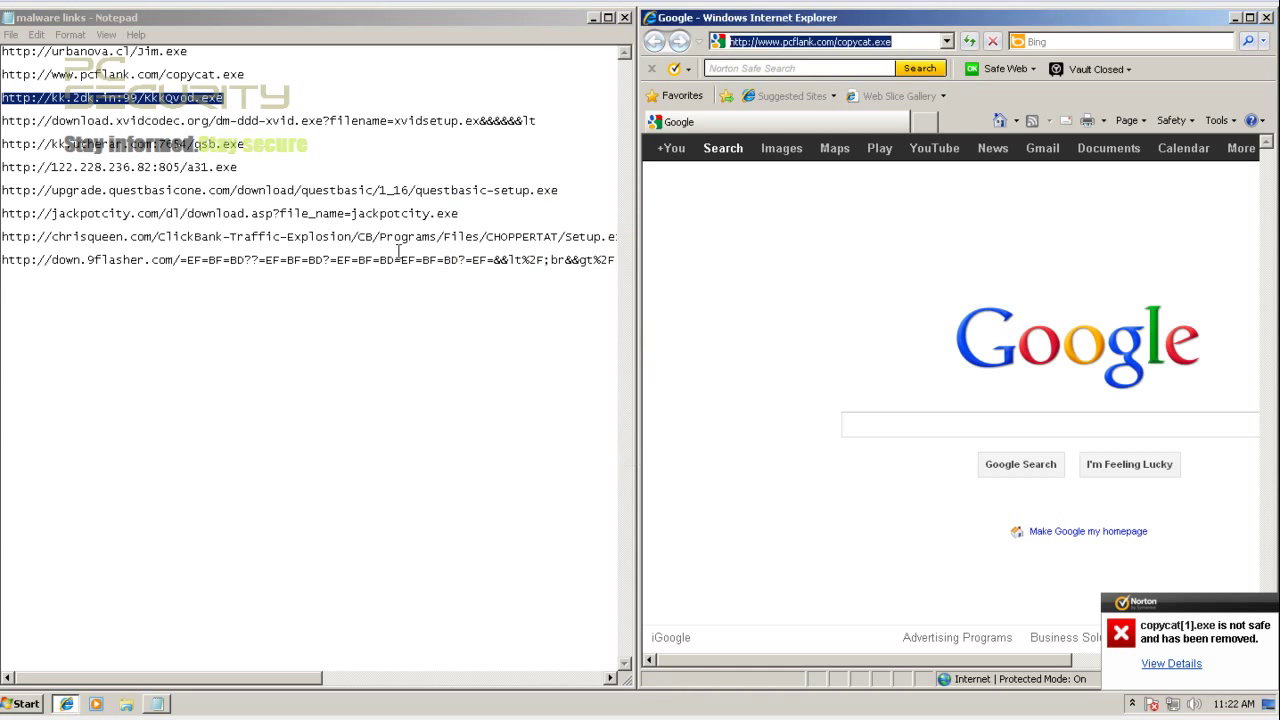
{"action": "left_click", "coordinate": [362, 31]}
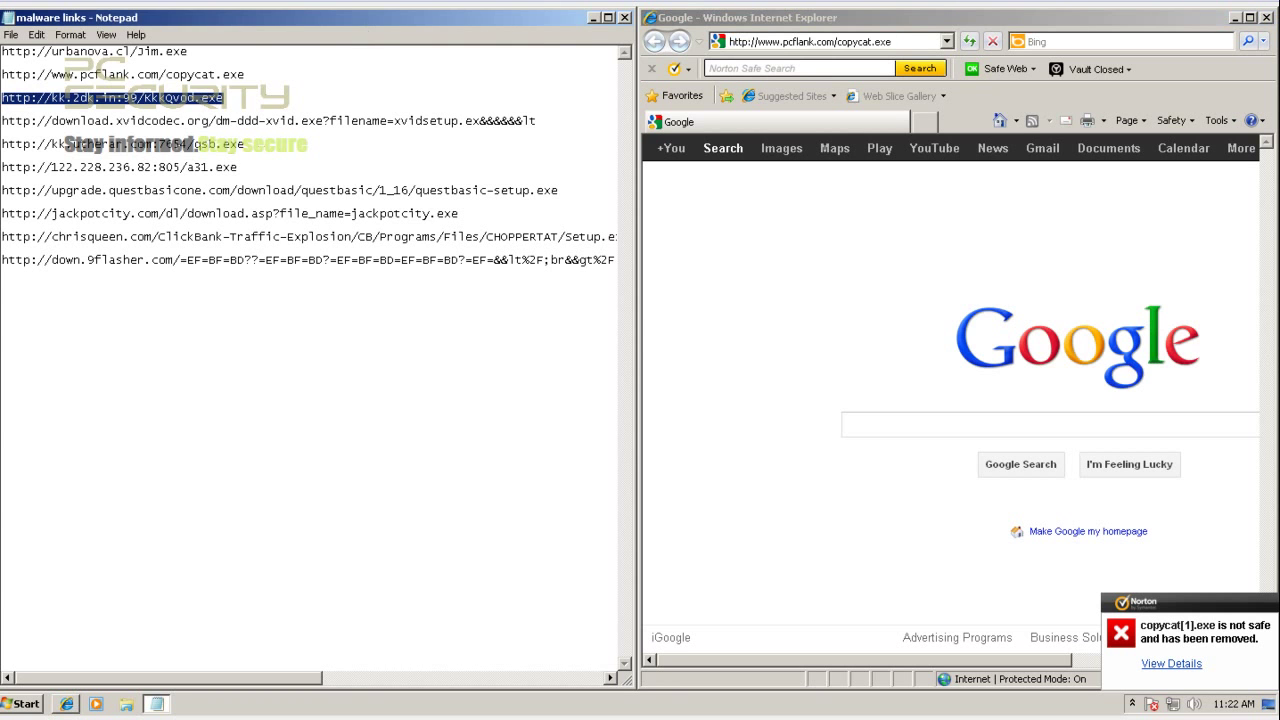
{"action": "left_click", "coordinate": [840, 42]}
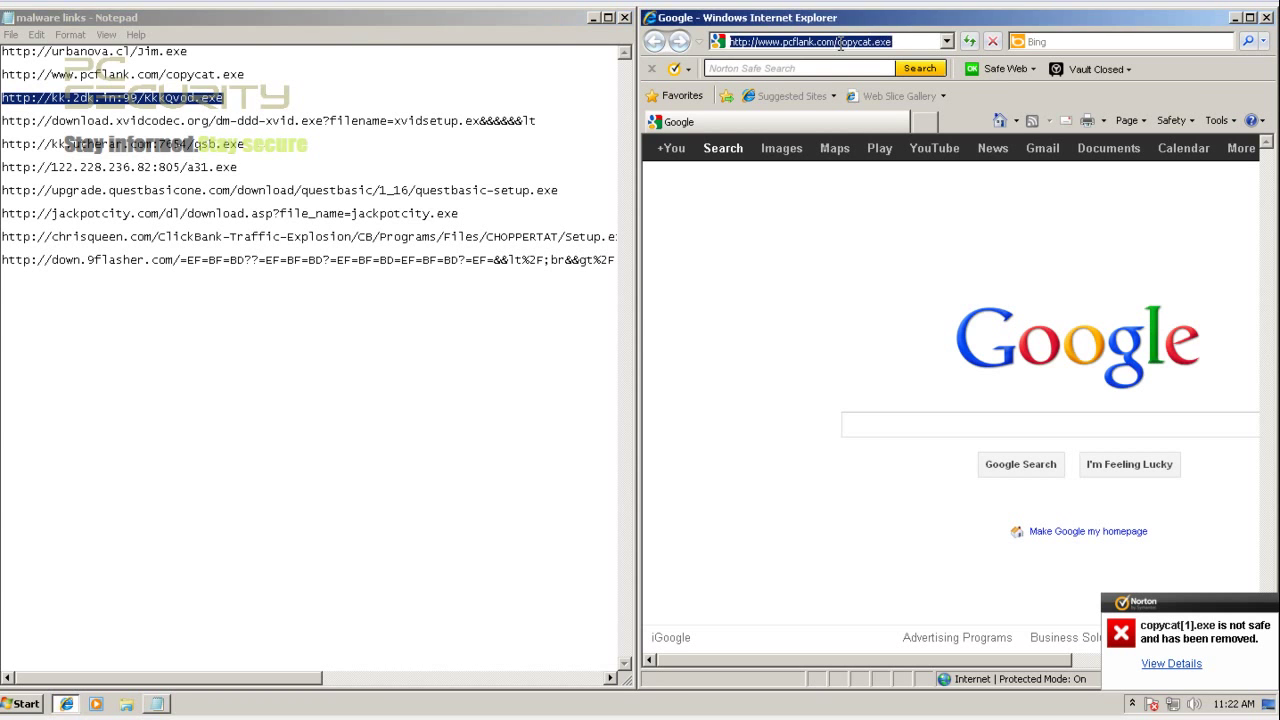
{"action": "type", "text": "http://kk.2dk.in:99/KkkQvod.exe"}
{"action": "key", "text": "Return"}
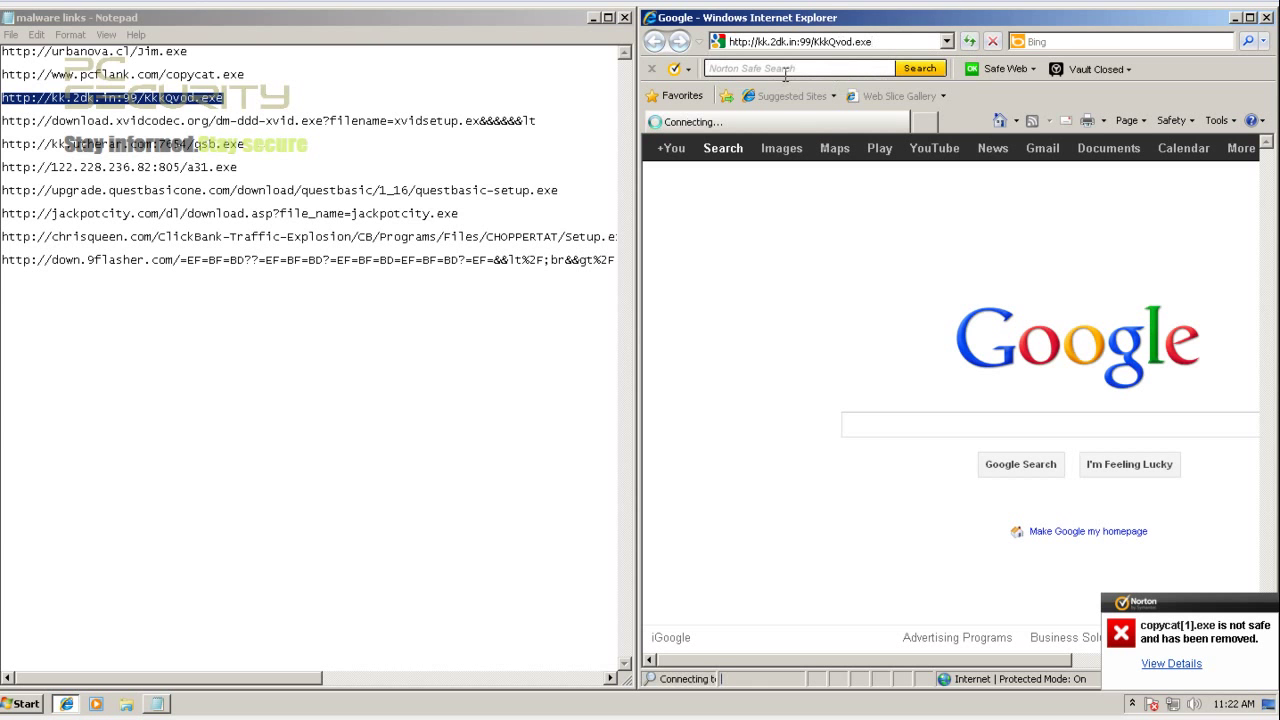
{"action": "left_click", "coordinate": [320, 86]}
{"action": "double_click", "coordinate": [280, 121]}
{"action": "double_click", "coordinate": [280, 121]}
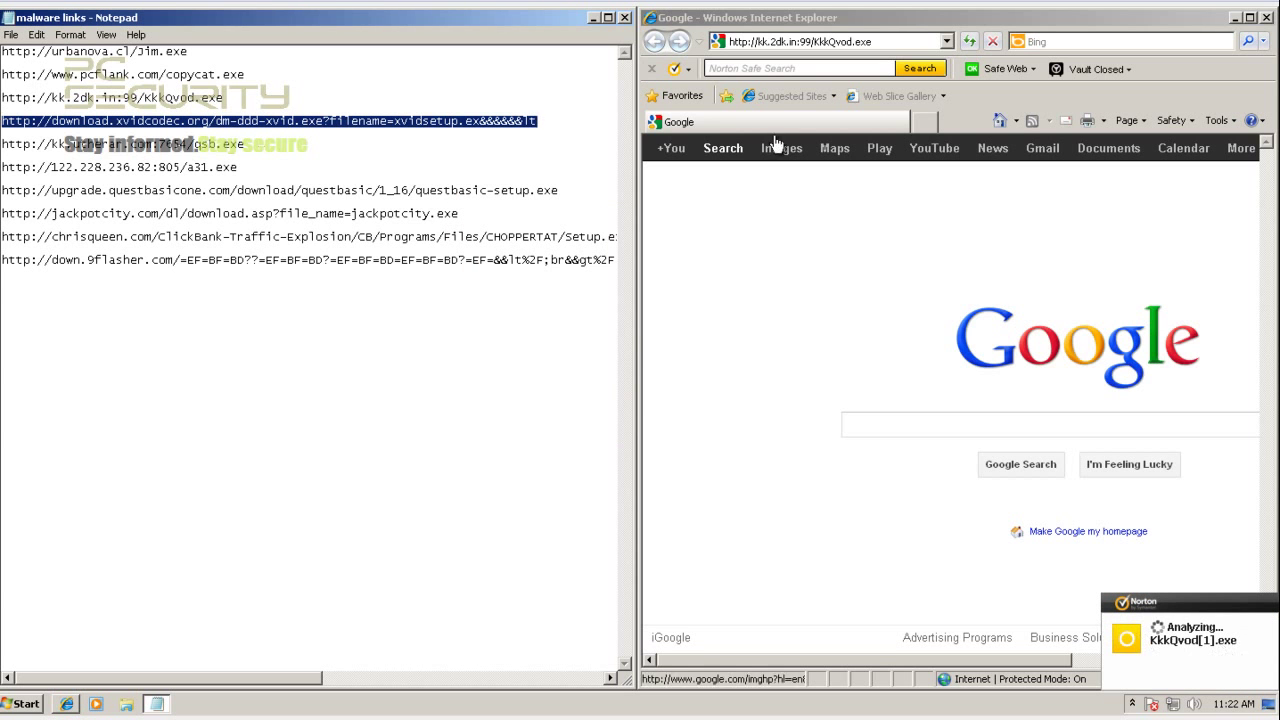
{"action": "left_click", "coordinate": [823, 41]}
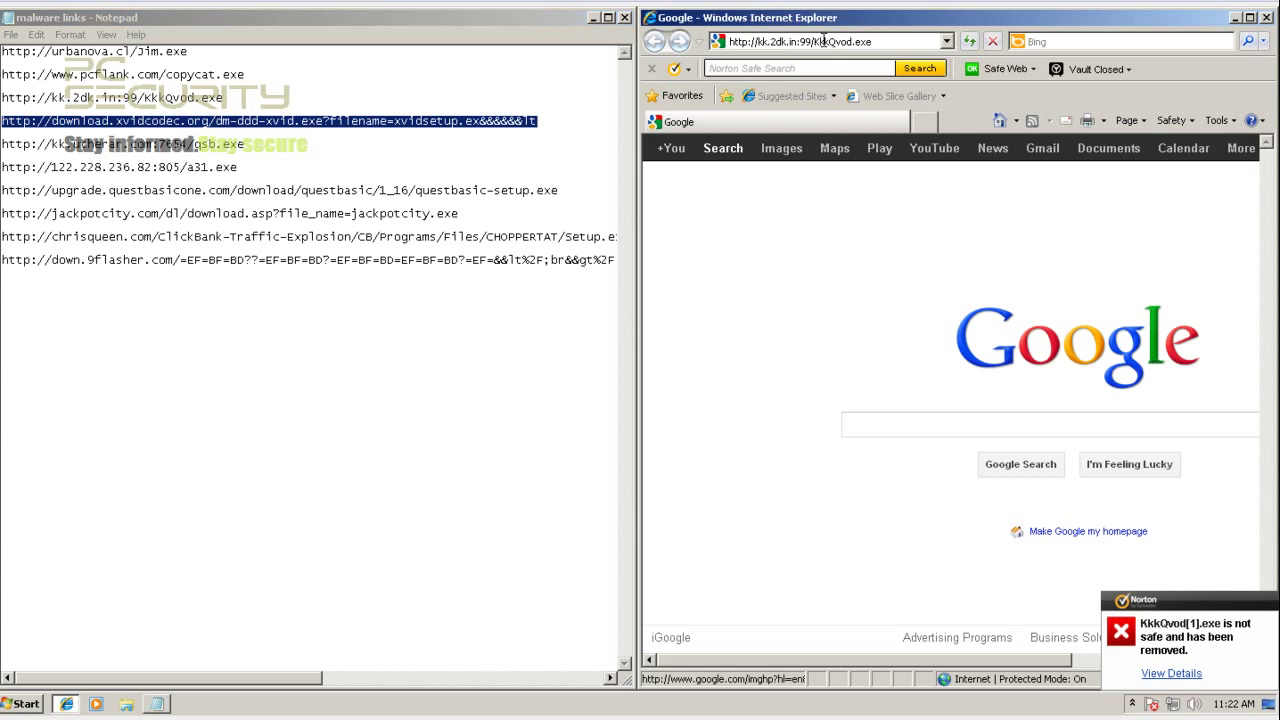
{"action": "left_click", "coordinate": [823, 41]}
{"action": "type", "text": "http://download.xvidcodec.org/dm-ddd-xvid.exe?filename=xvidsetup.ex&&&&&&lt"}
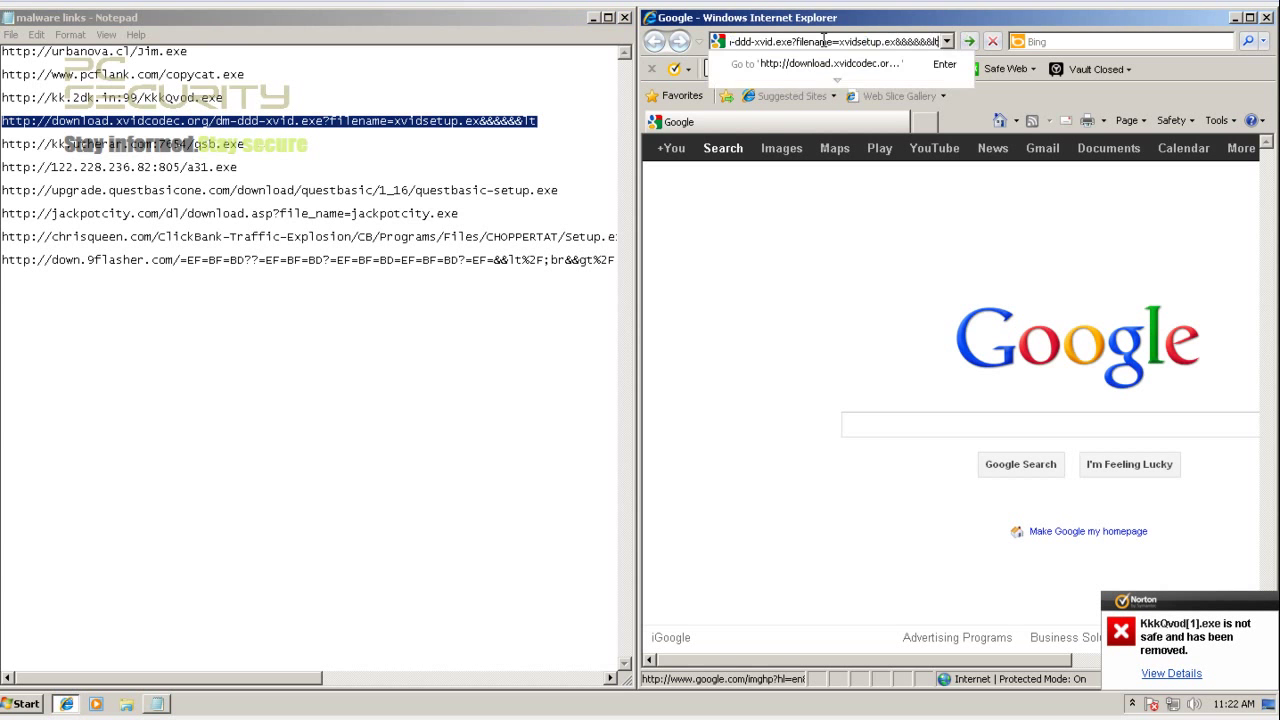
{"action": "key", "text": "Return"}
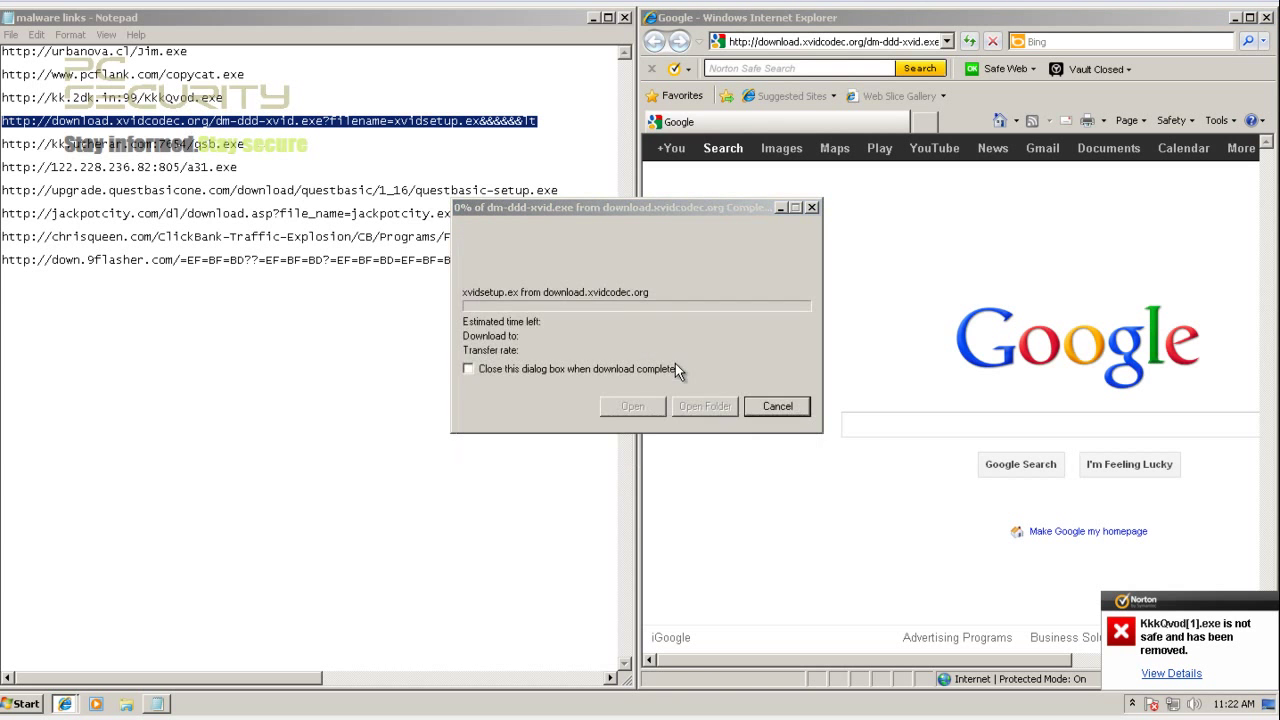
Save the download to the Downloads folder under the file name xvidsetup.exe
{"action": "left_click", "coordinate": [641, 556]}
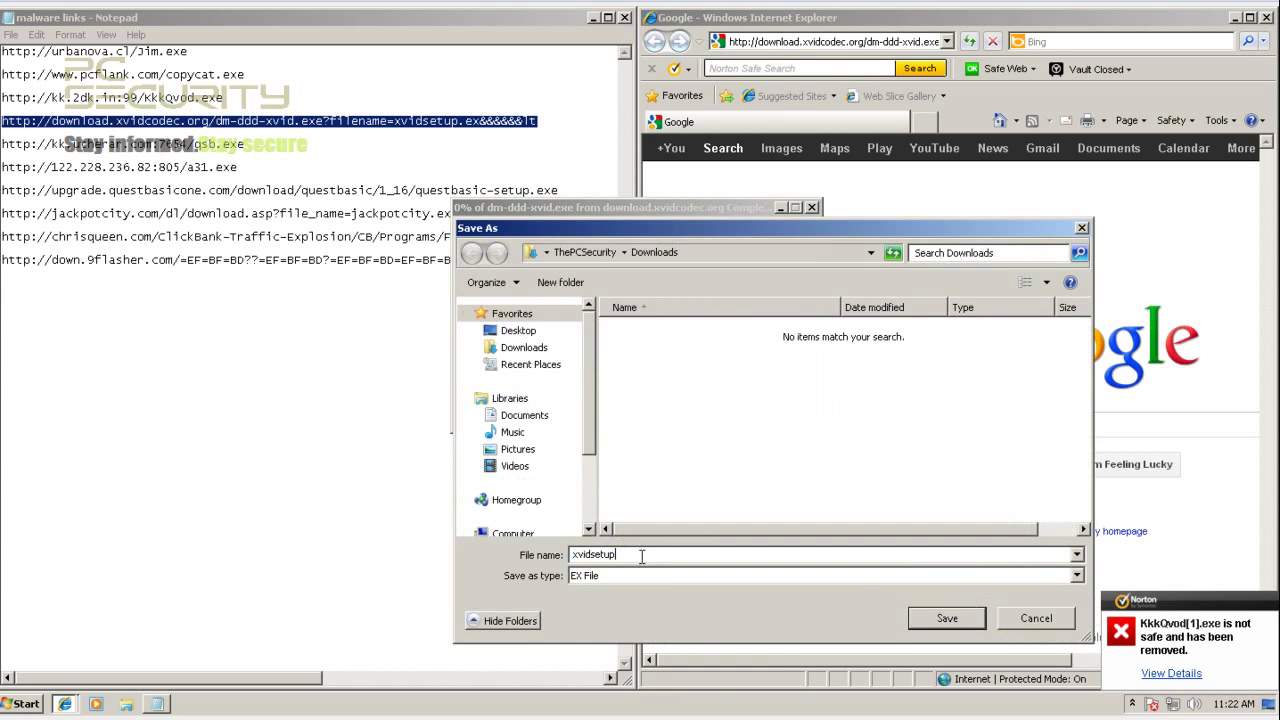
{"action": "type", "text": ".e"}
{"action": "key", "text": "Return"}
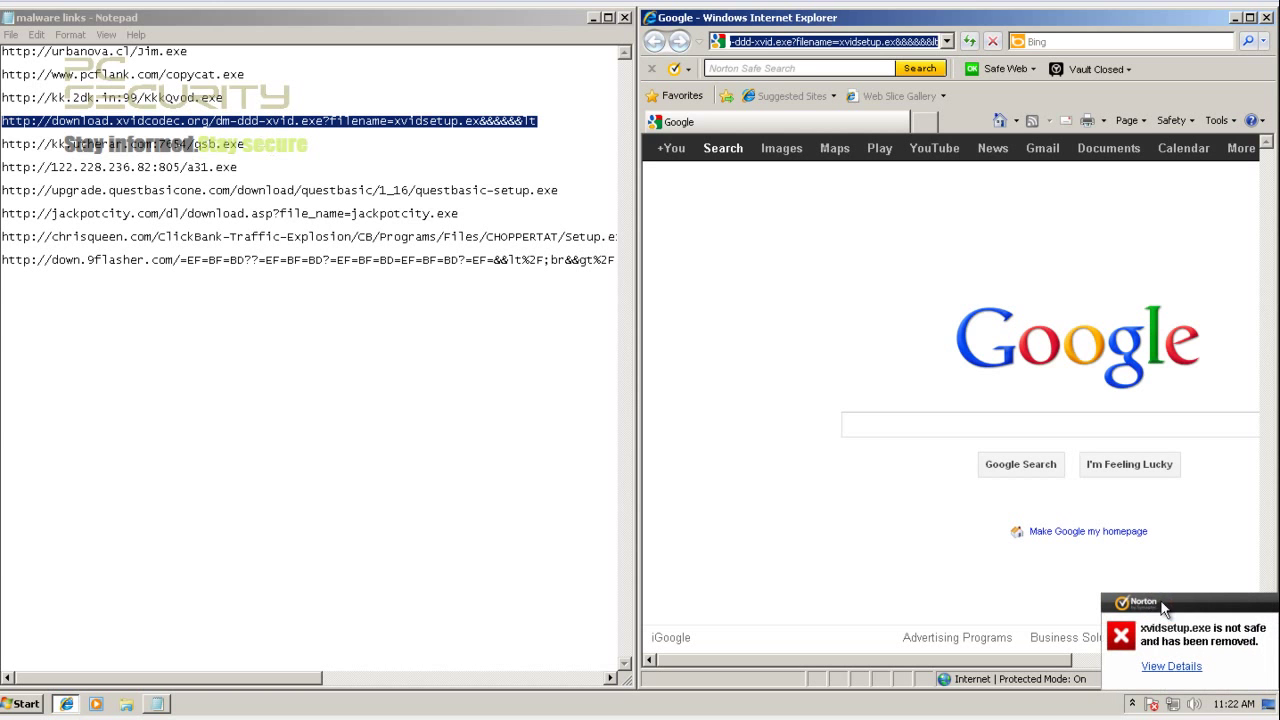
{"action": "left_click_drag", "start_coordinate": [238, 147], "coordinate": [2, 140]}
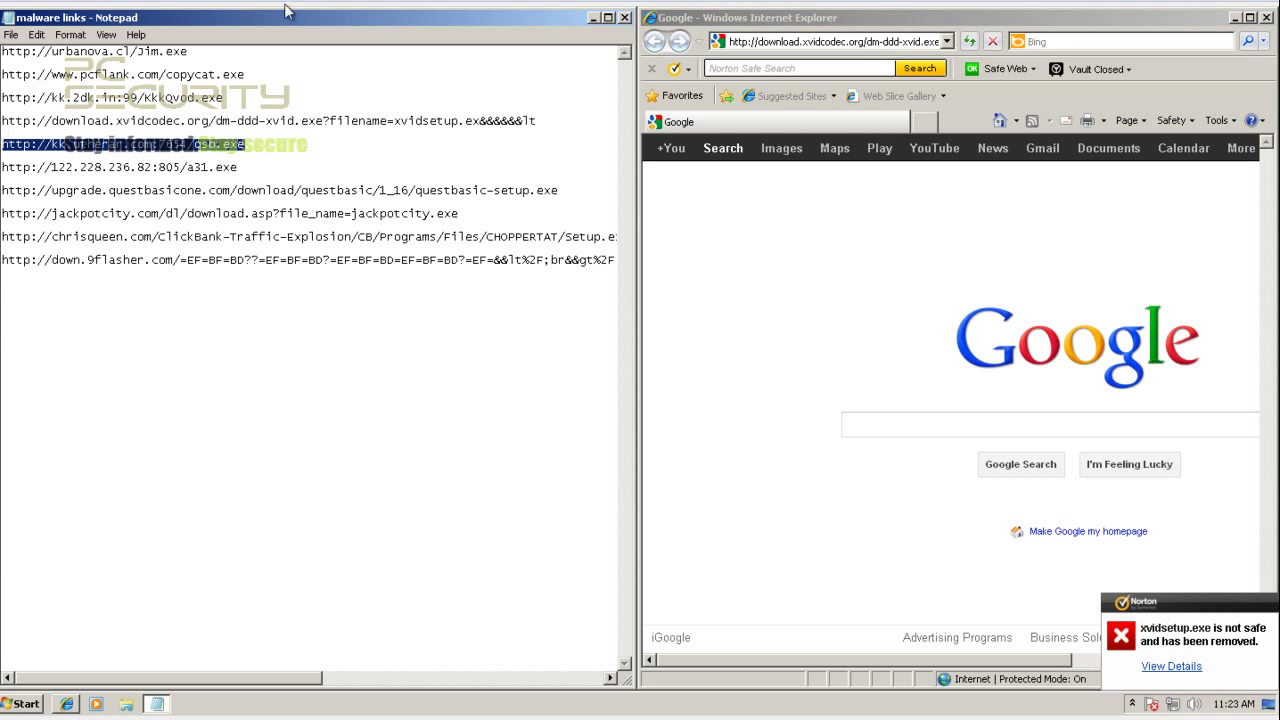
{"action": "left_click", "coordinate": [811, 42]}
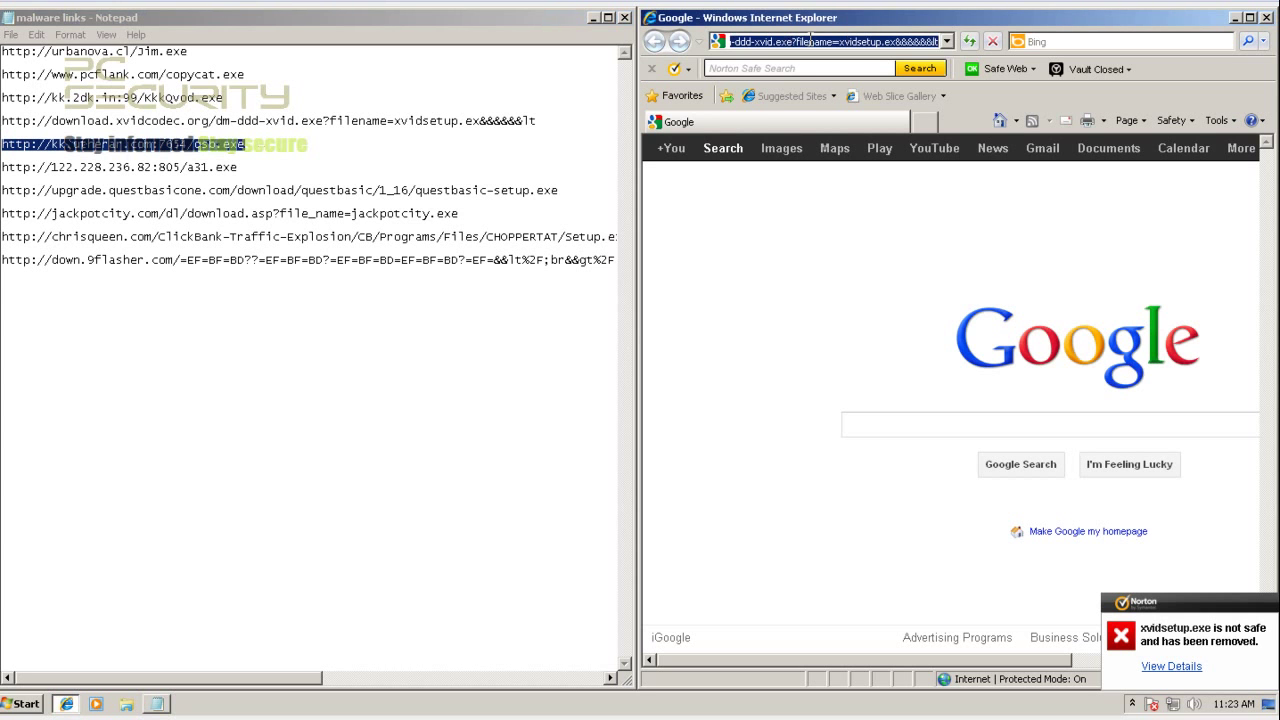
{"action": "type", "text": "http://kk.utherar.com:7654/qsb.exe"}
{"action": "key", "text": "Return"}
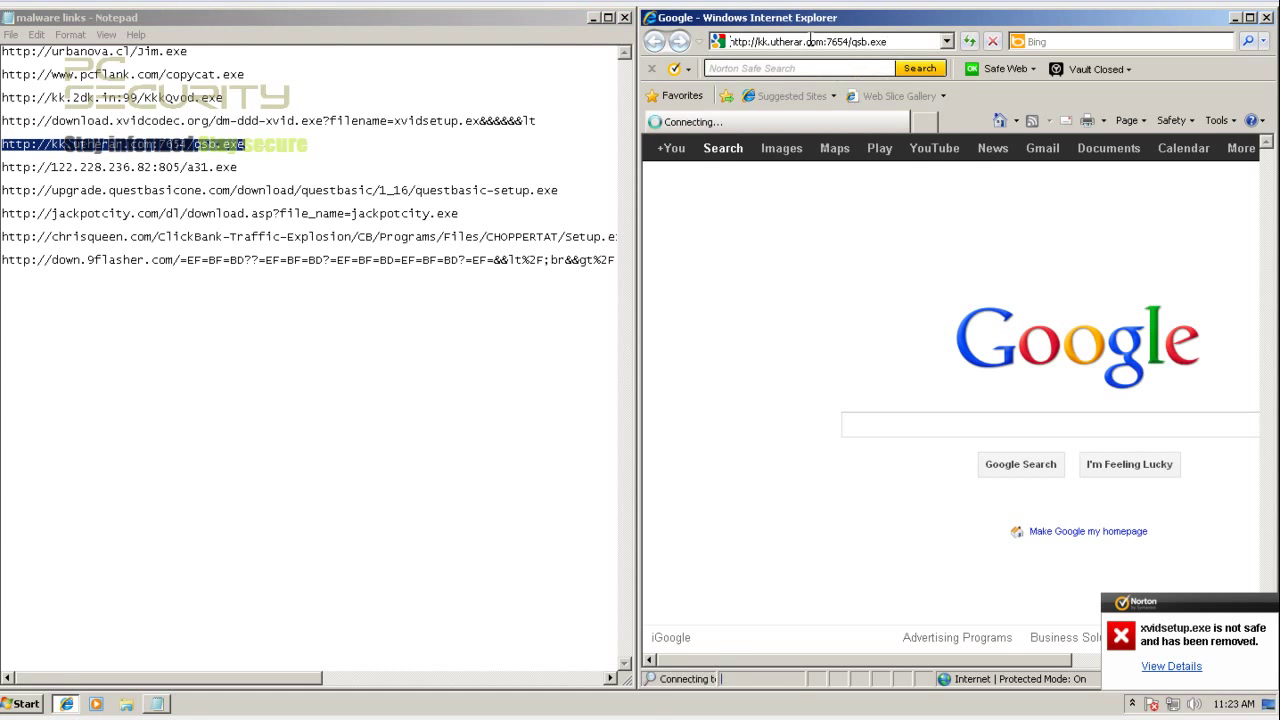
{"action": "left_click", "coordinate": [617, 362]}
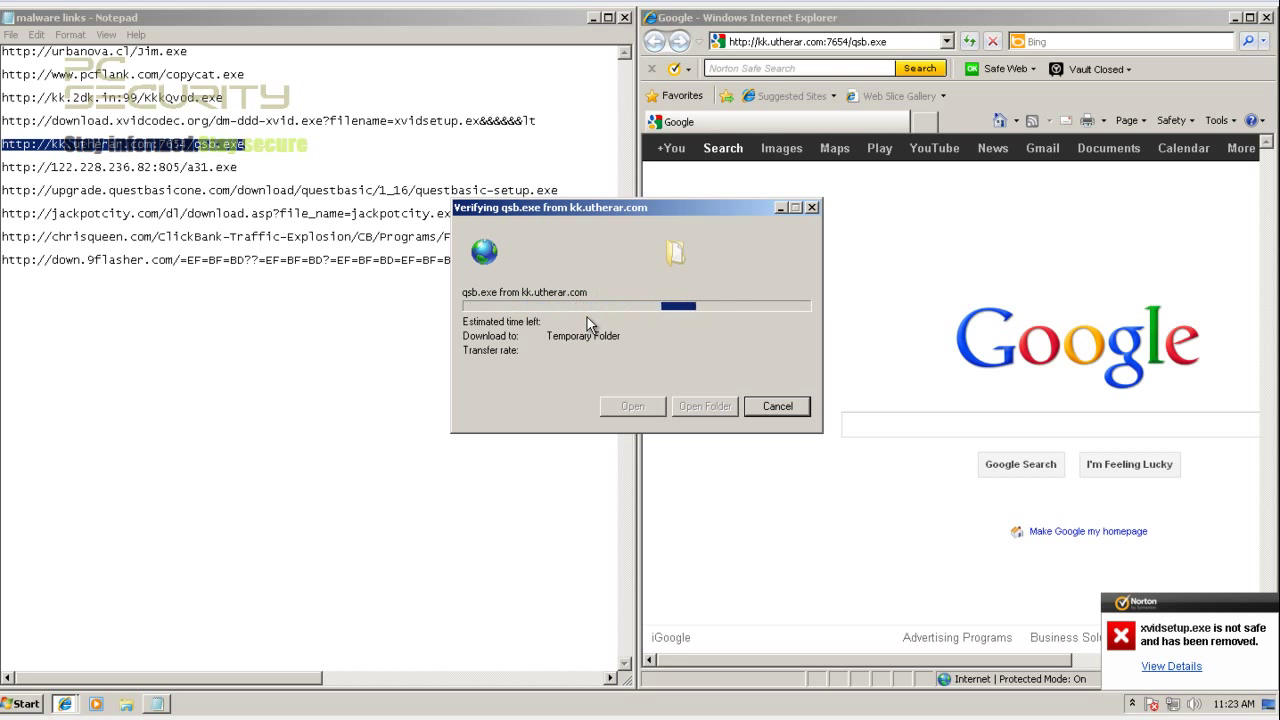
{"action": "left_click", "coordinate": [1267, 603]}
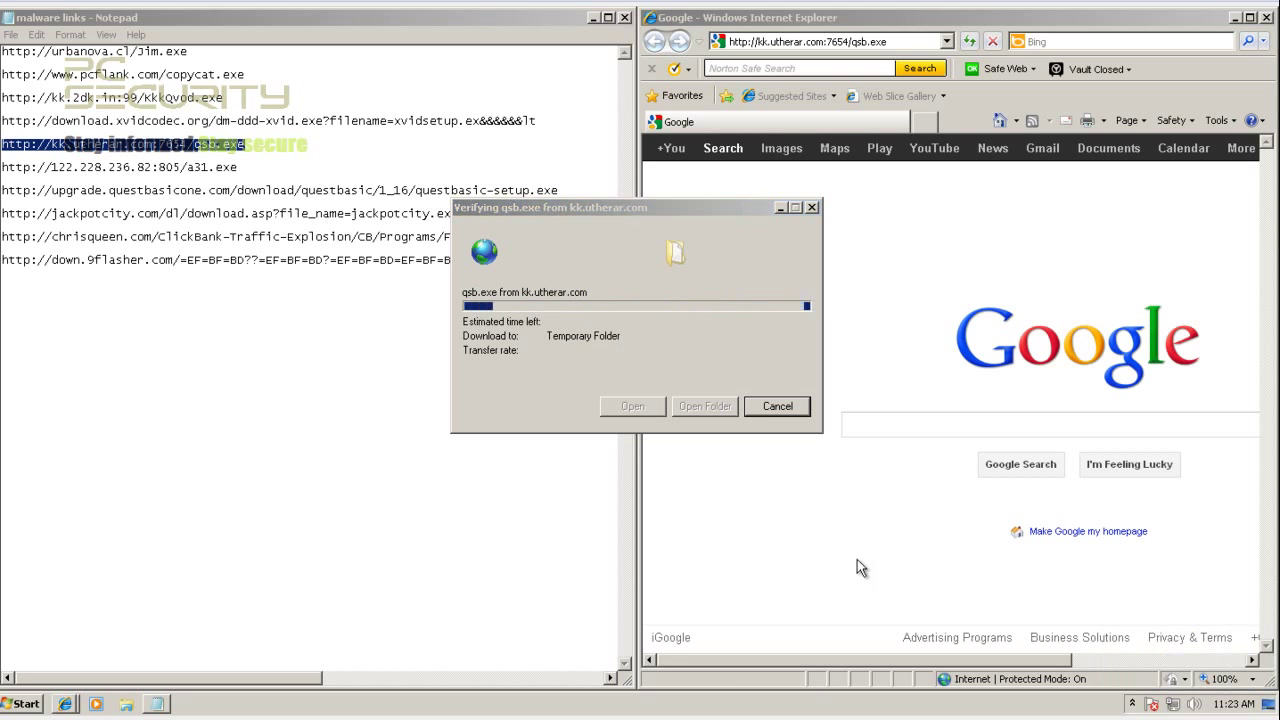
{"action": "double_click", "coordinate": [174, 167]}
{"action": "key", "text": "ctrl+c"}
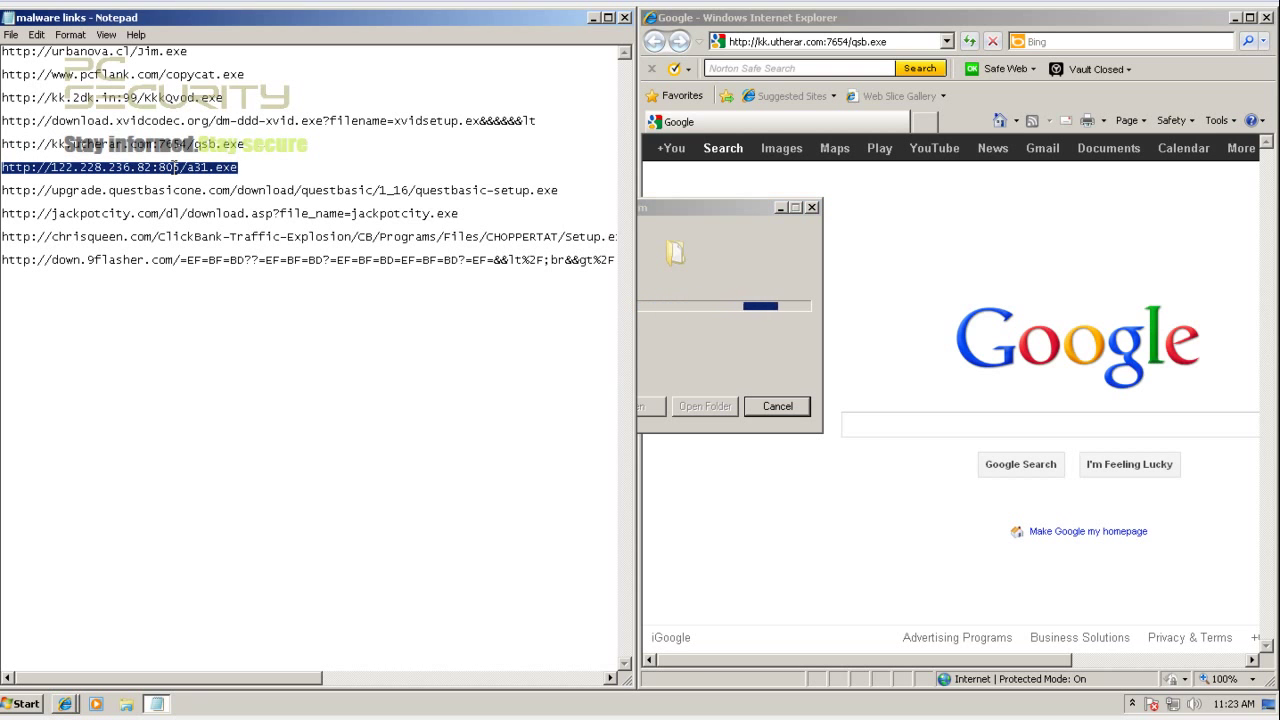
{"action": "left_click", "coordinate": [686, 240]}
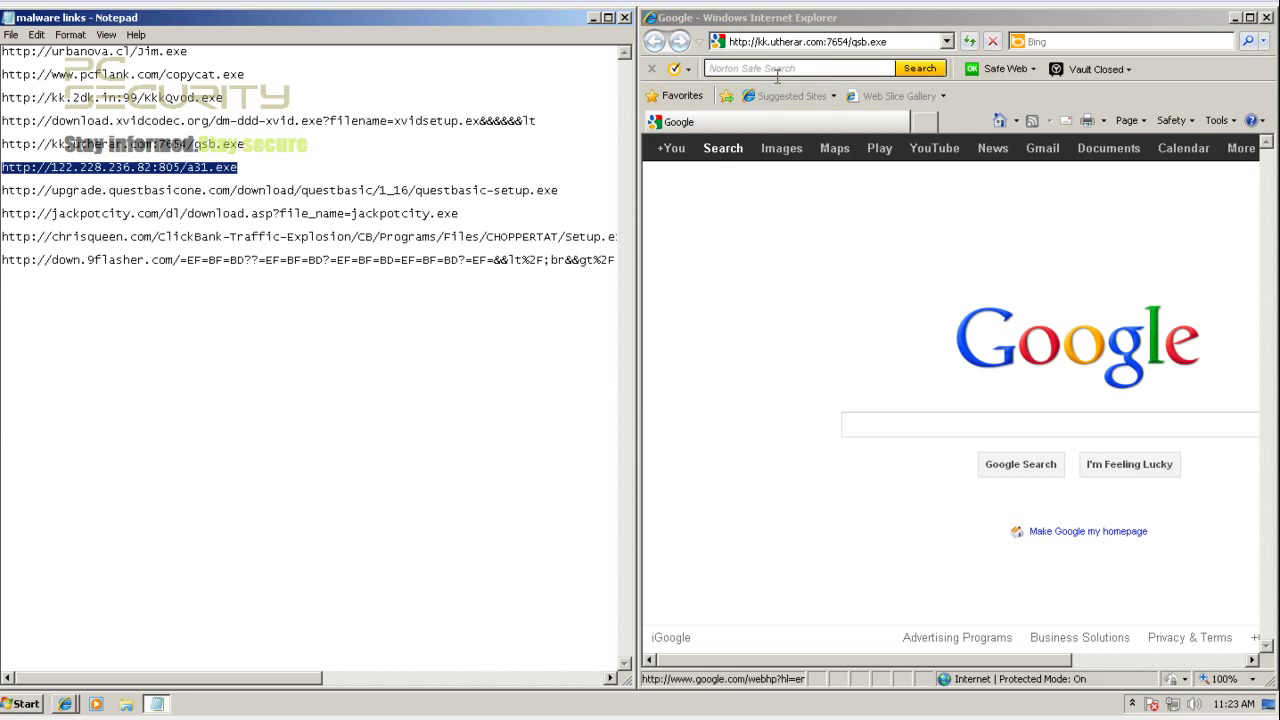
{"action": "left_click", "coordinate": [800, 41]}
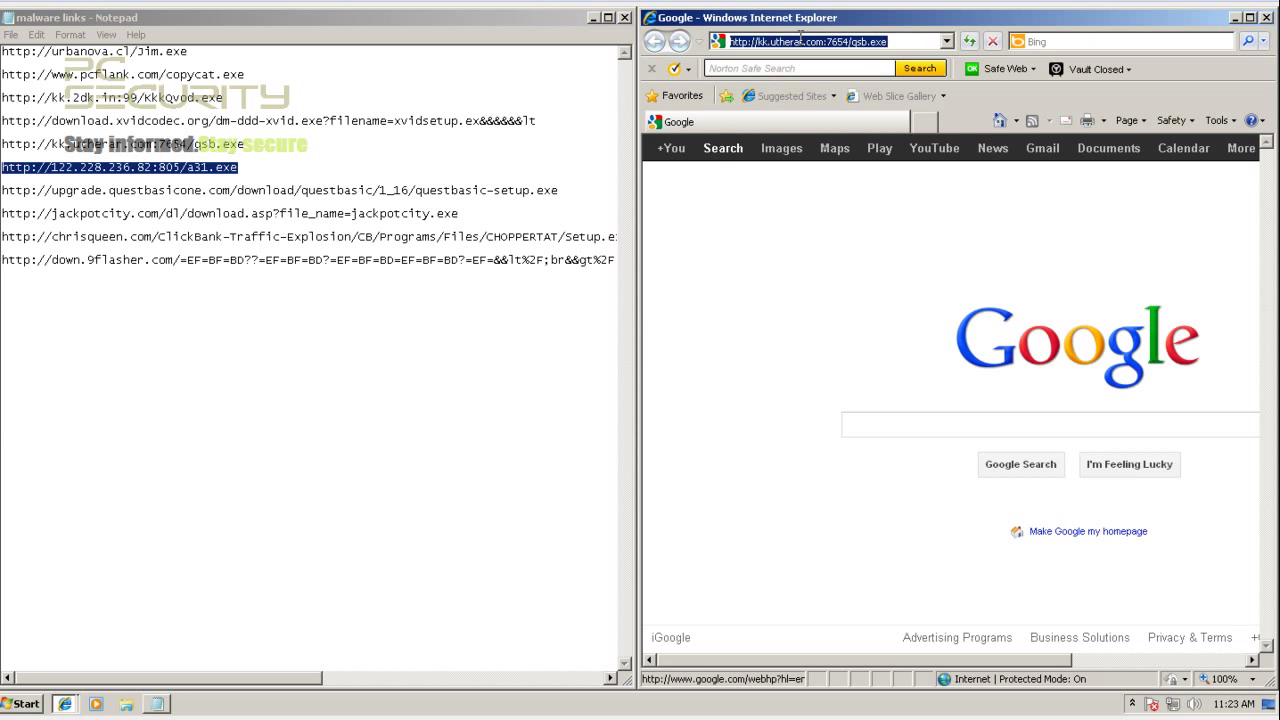
{"action": "key", "text": "ctrl+v"}
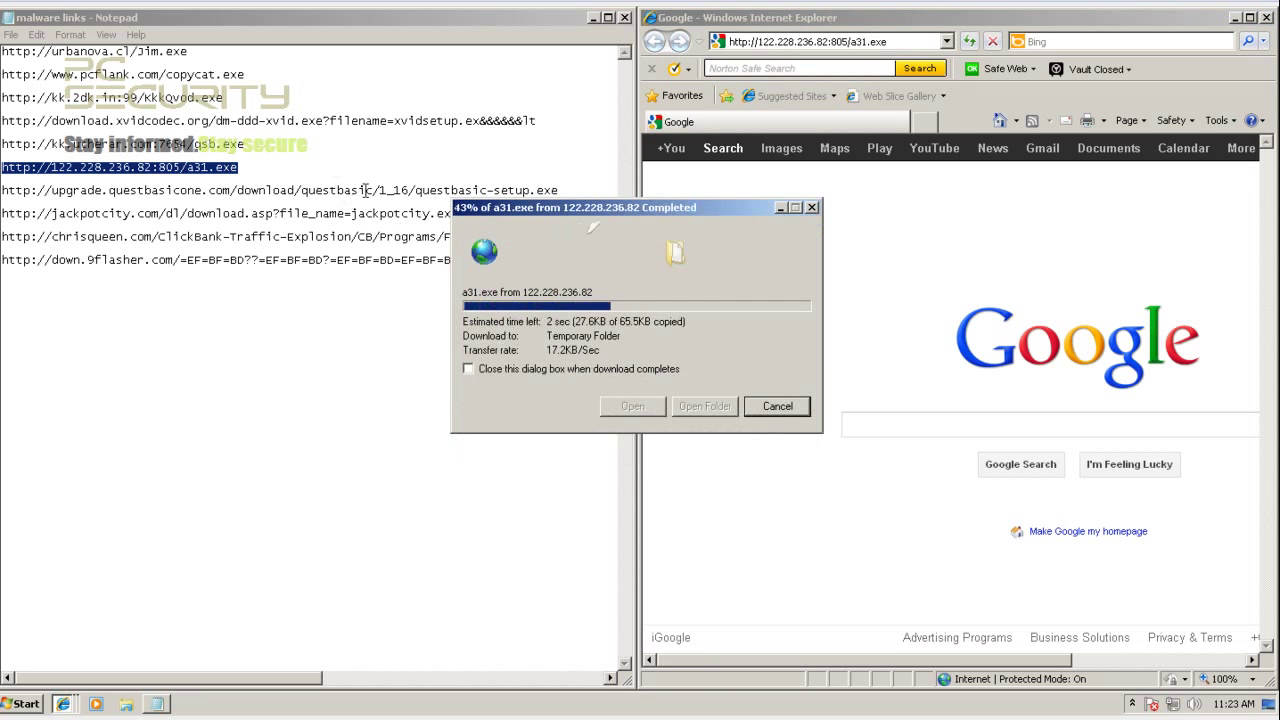
{"action": "left_click", "coordinate": [366, 190]}
{"action": "left_click_drag", "start_coordinate": [560, 190], "coordinate": [3, 180]}
{"action": "key", "text": "ctrl+c"}
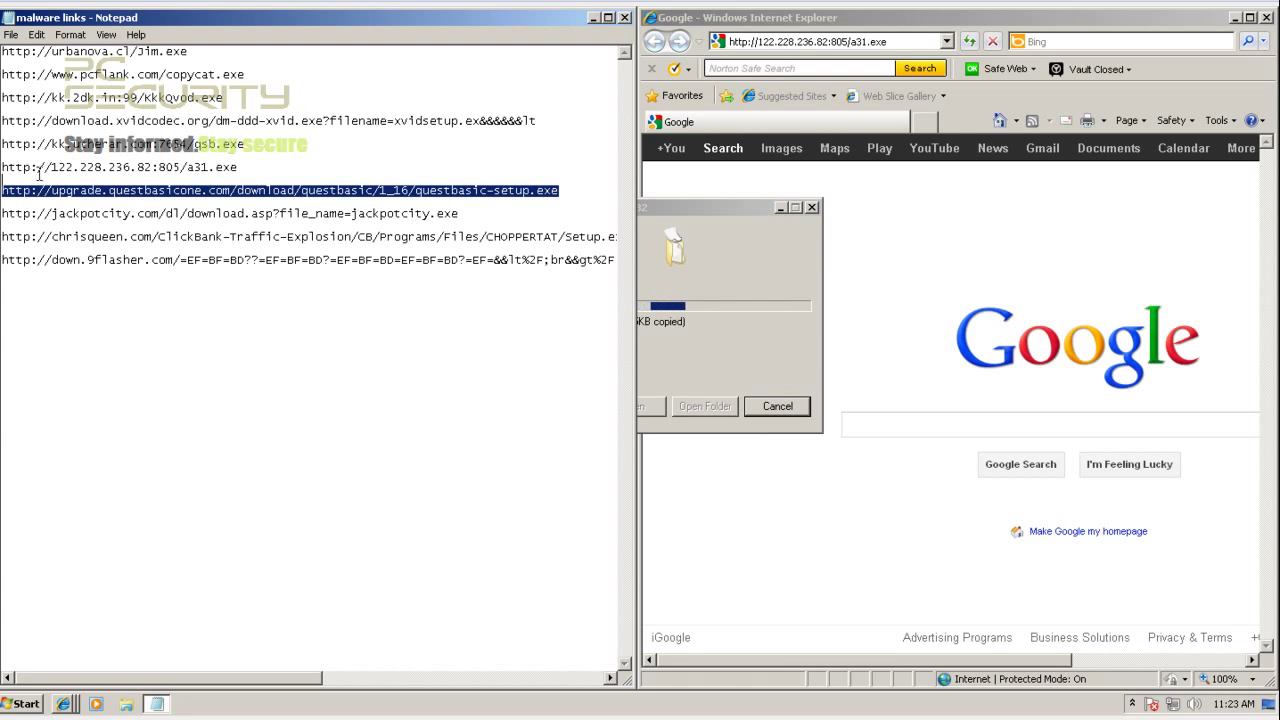
{"action": "left_click", "coordinate": [799, 49]}
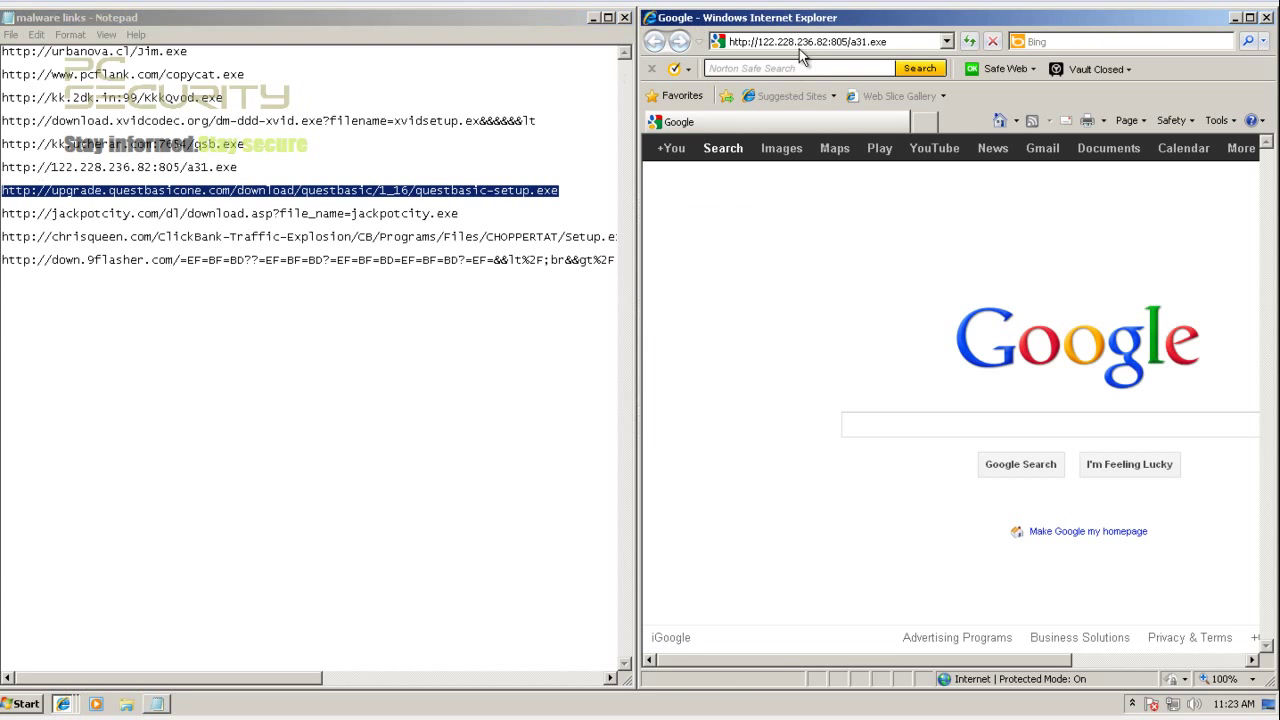
Check the pending qsb.exe and a31.exe downloads and answer the qsb.exe security warning with Run
{"action": "left_click", "coordinate": [66, 704]}
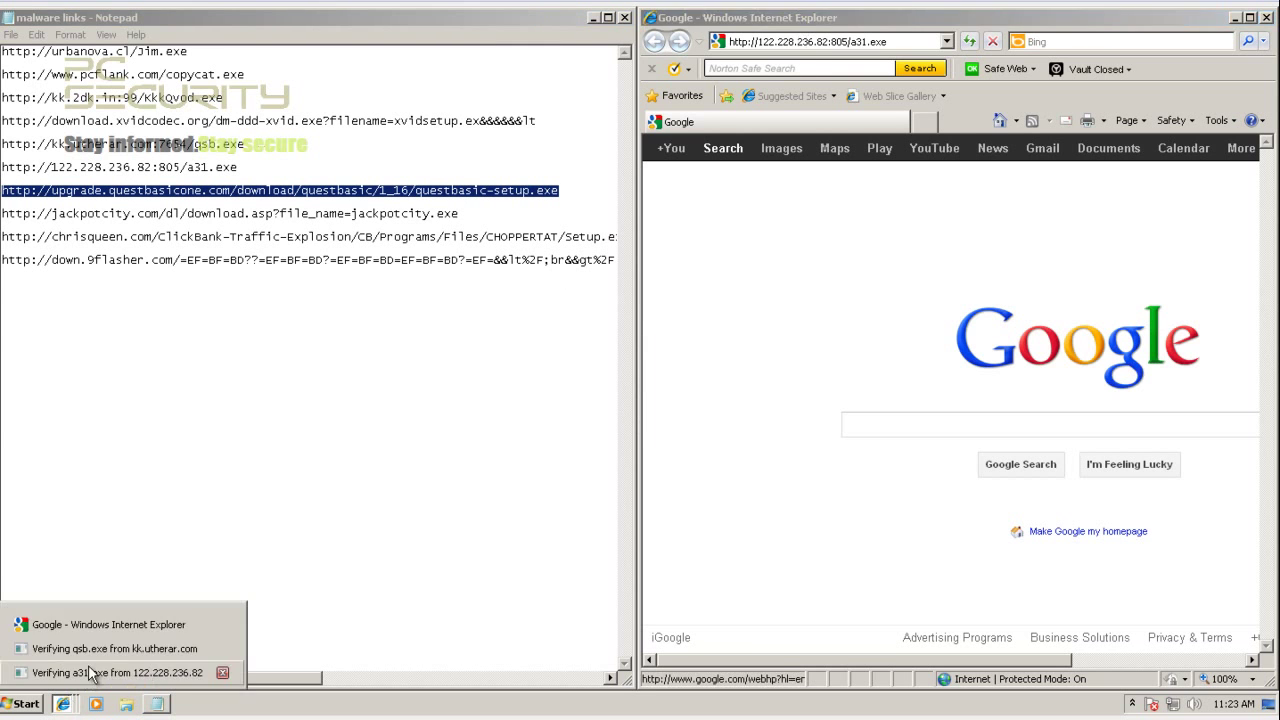
{"action": "left_click", "coordinate": [96, 658]}
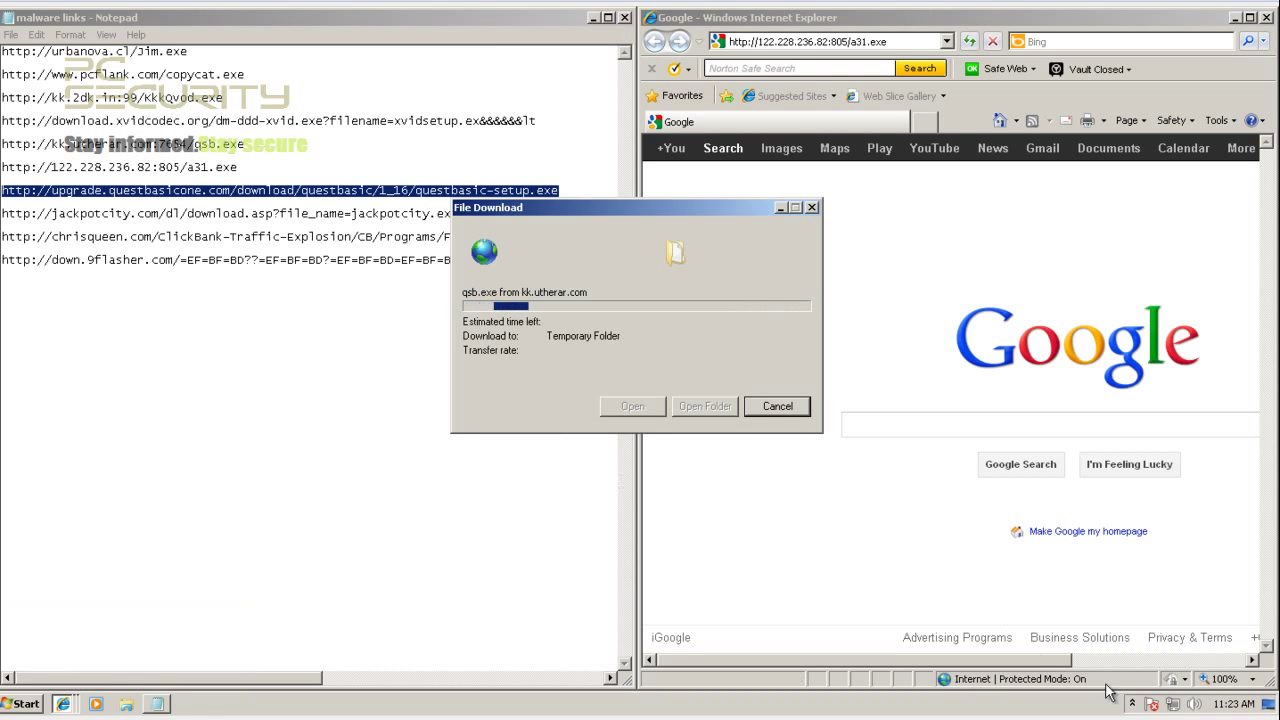
{"action": "left_click", "coordinate": [1131, 704]}
{"action": "left_click", "coordinate": [1131, 704]}
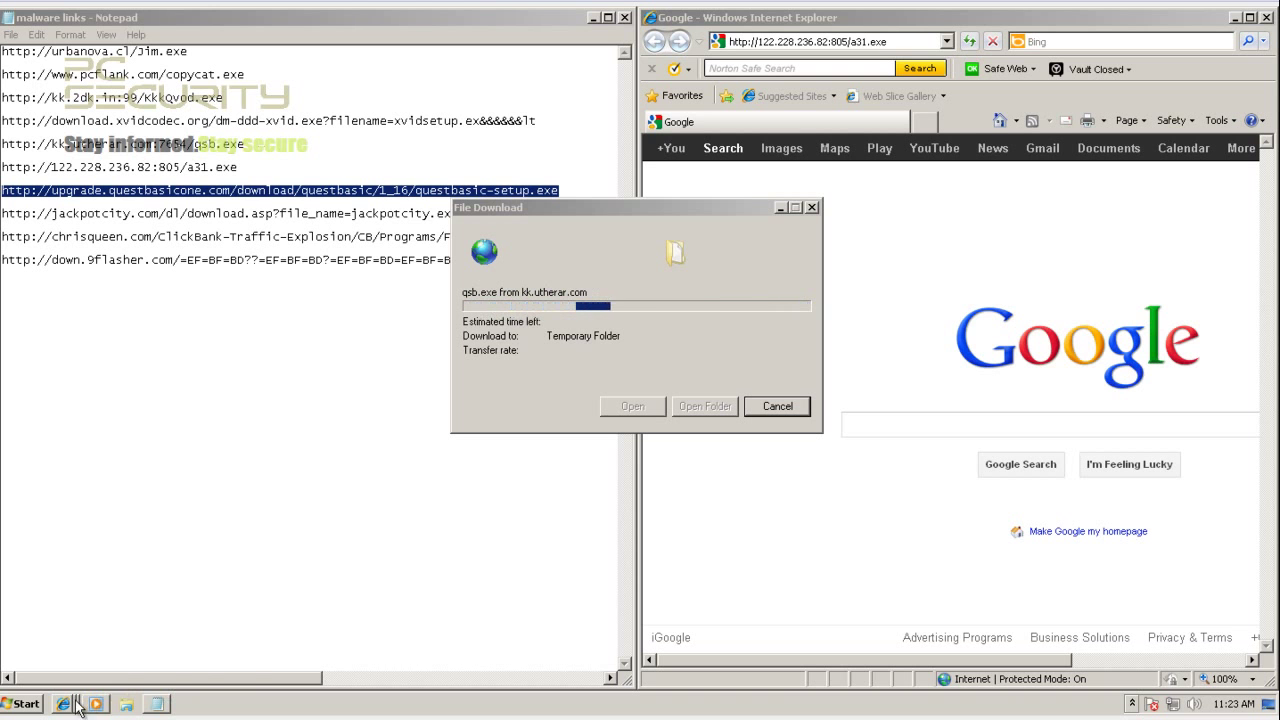
{"action": "mouse_move", "coordinate": [64, 703]}
{"action": "left_click", "coordinate": [94, 670]}
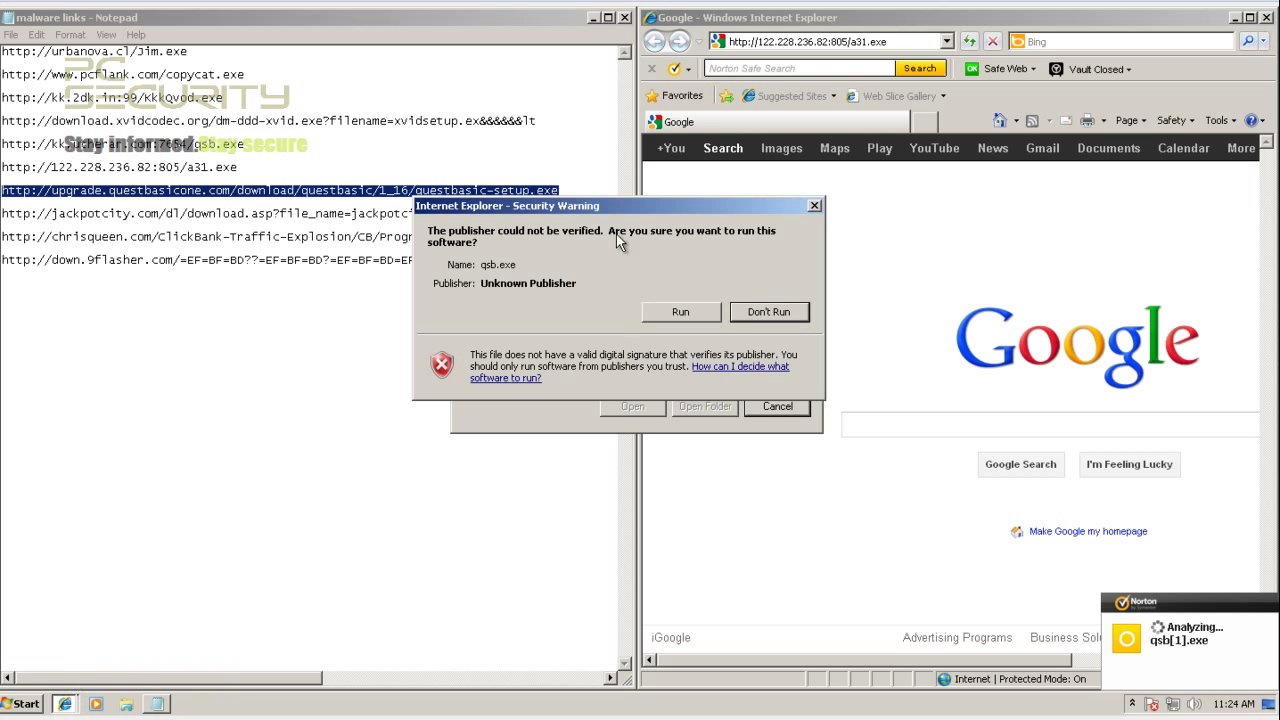
{"action": "left_click_drag", "start_coordinate": [617, 215], "coordinate": [731, 281]}
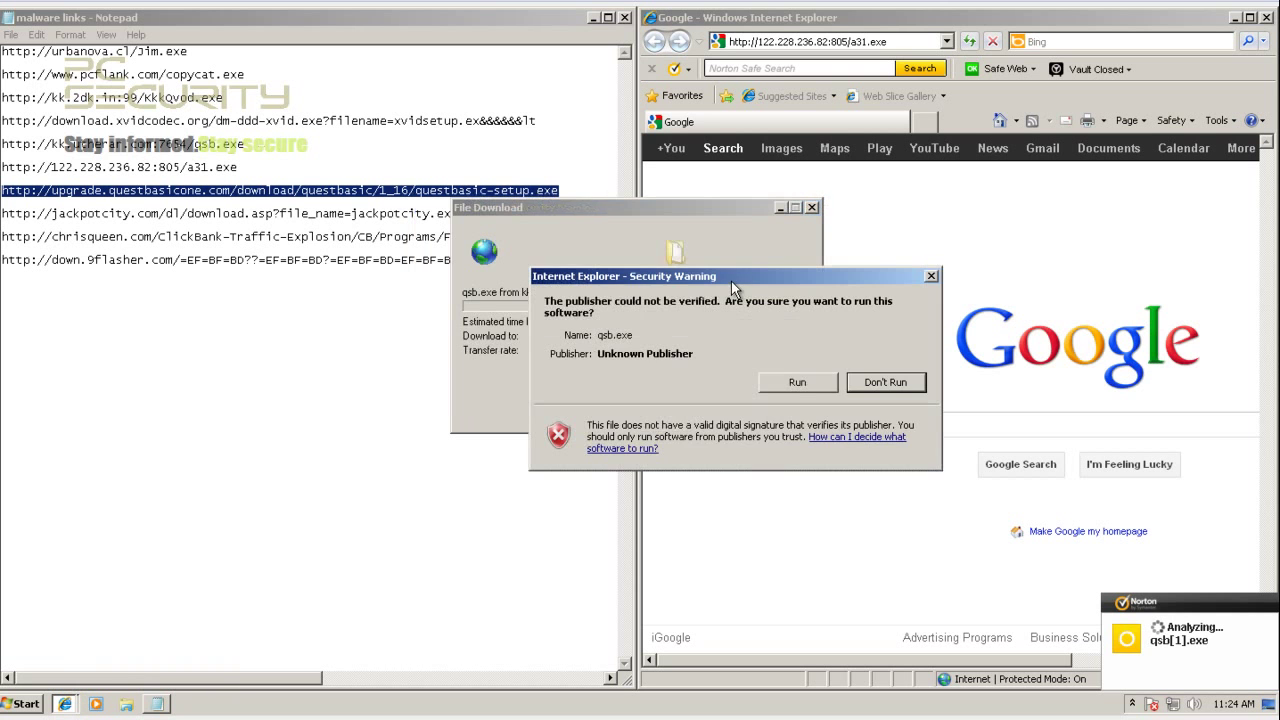
{"action": "left_click", "coordinate": [781, 383]}
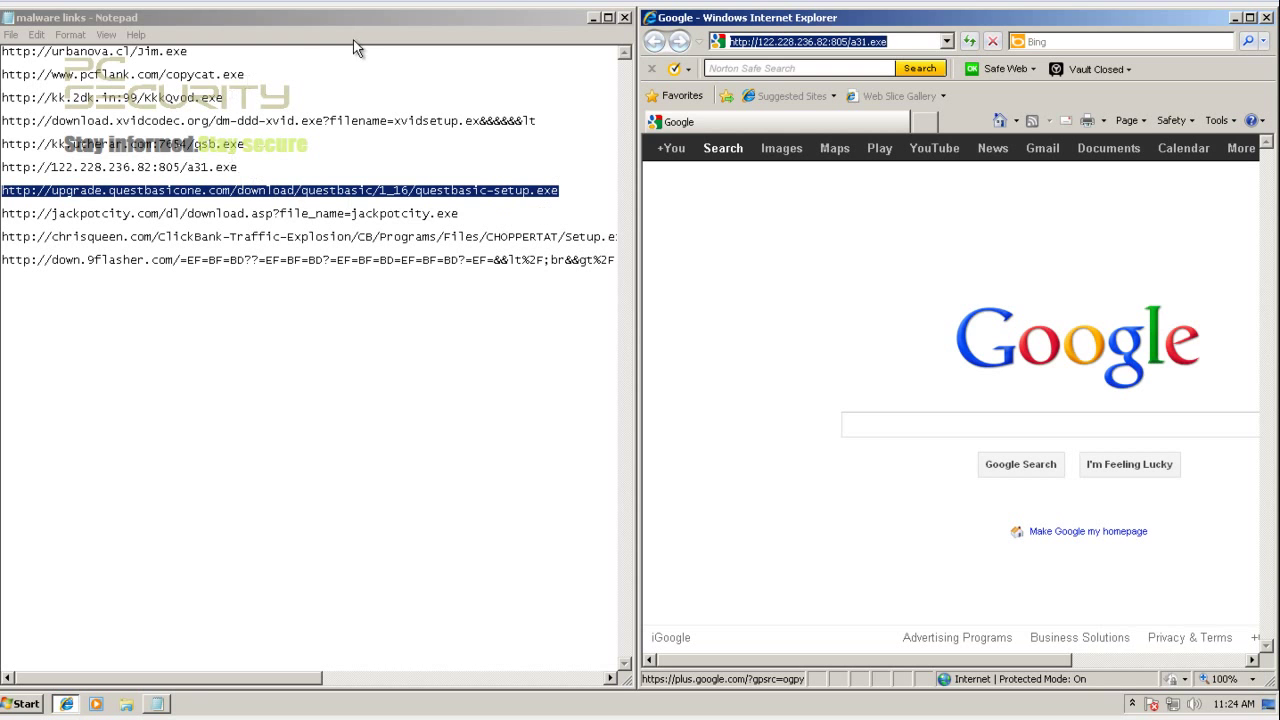
Load the copied questbasic-setup.exe link in the browser and dismiss the Norton attack alert
{"action": "left_click", "coordinate": [424, 21]}
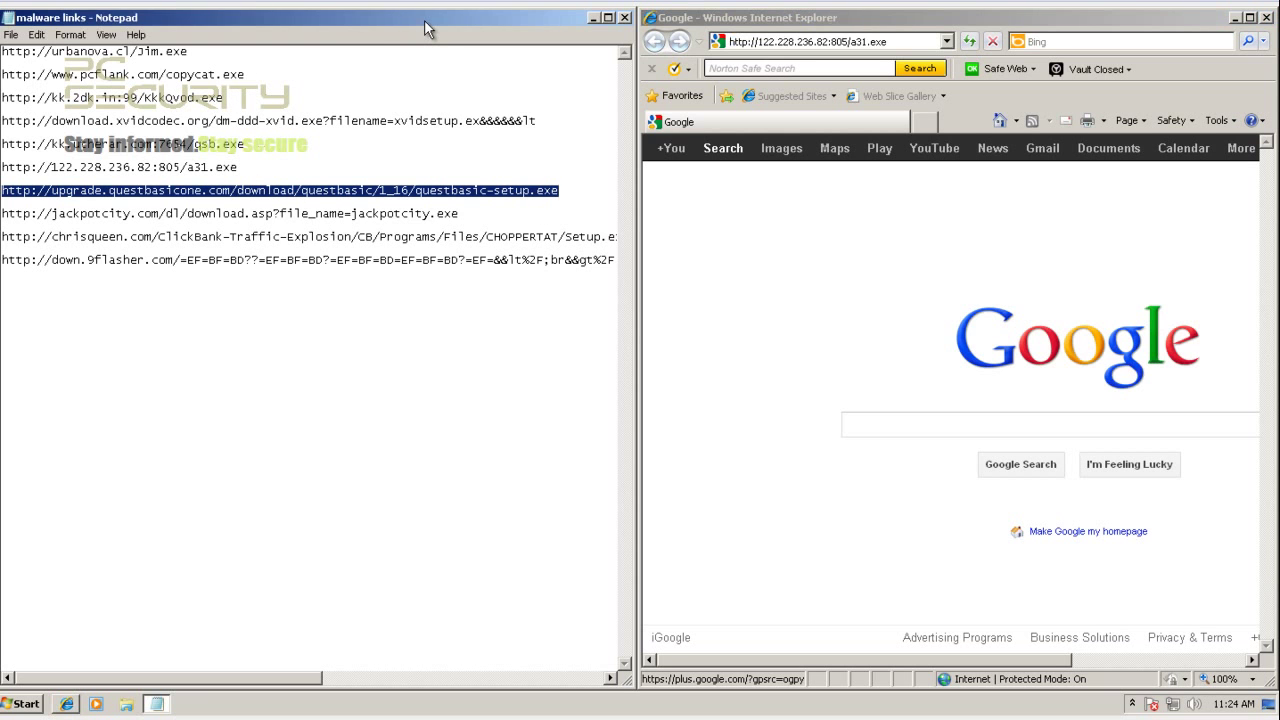
{"action": "left_click", "coordinate": [908, 40]}
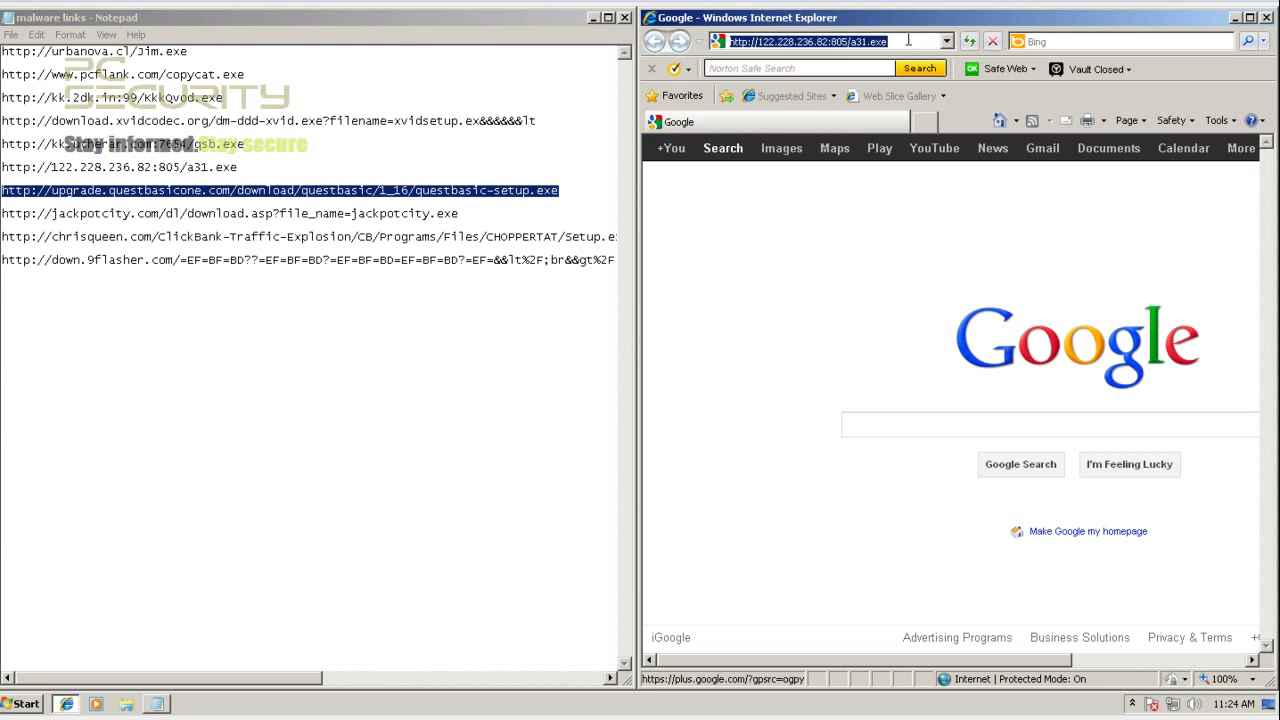
{"action": "key", "text": "ctrl+v"}
{"action": "key", "text": "Return"}
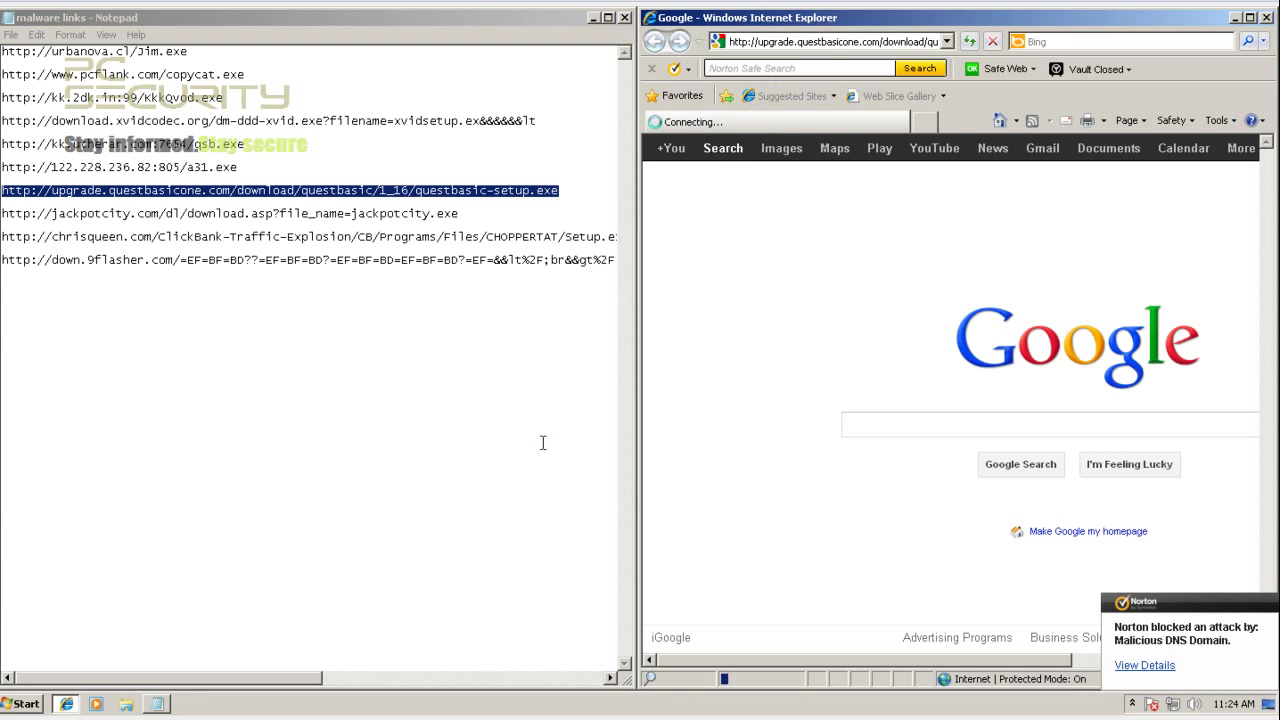
{"action": "left_click", "coordinate": [1270, 601]}
{"action": "left_click_drag", "start_coordinate": [279, 213], "coordinate": [2, 213]}
{"action": "left_click", "coordinate": [441, 213]}
{"action": "key", "text": "Left"}
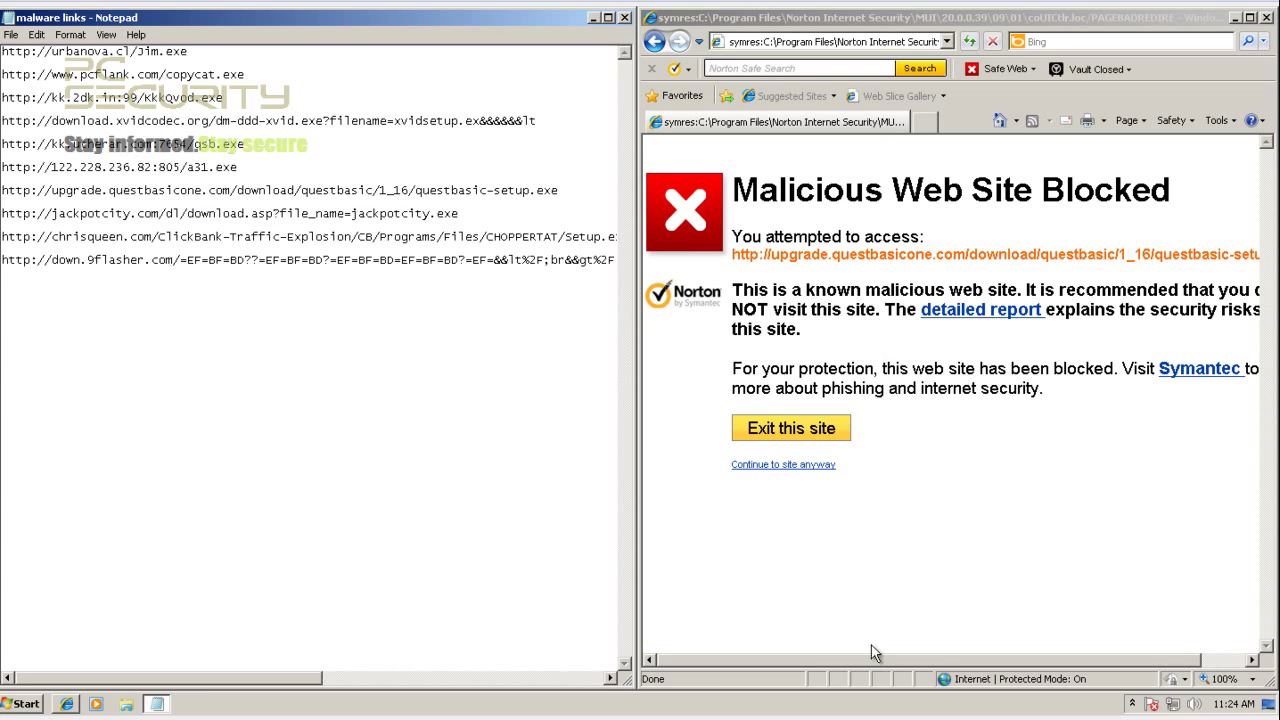
{"action": "mouse_move", "coordinate": [874, 660]}
{"action": "left_mouse_down"}
{"action": "mouse_move", "coordinate": [1070, 662]}
{"action": "mouse_move", "coordinate": [860, 661]}
{"action": "left_mouse_up"}
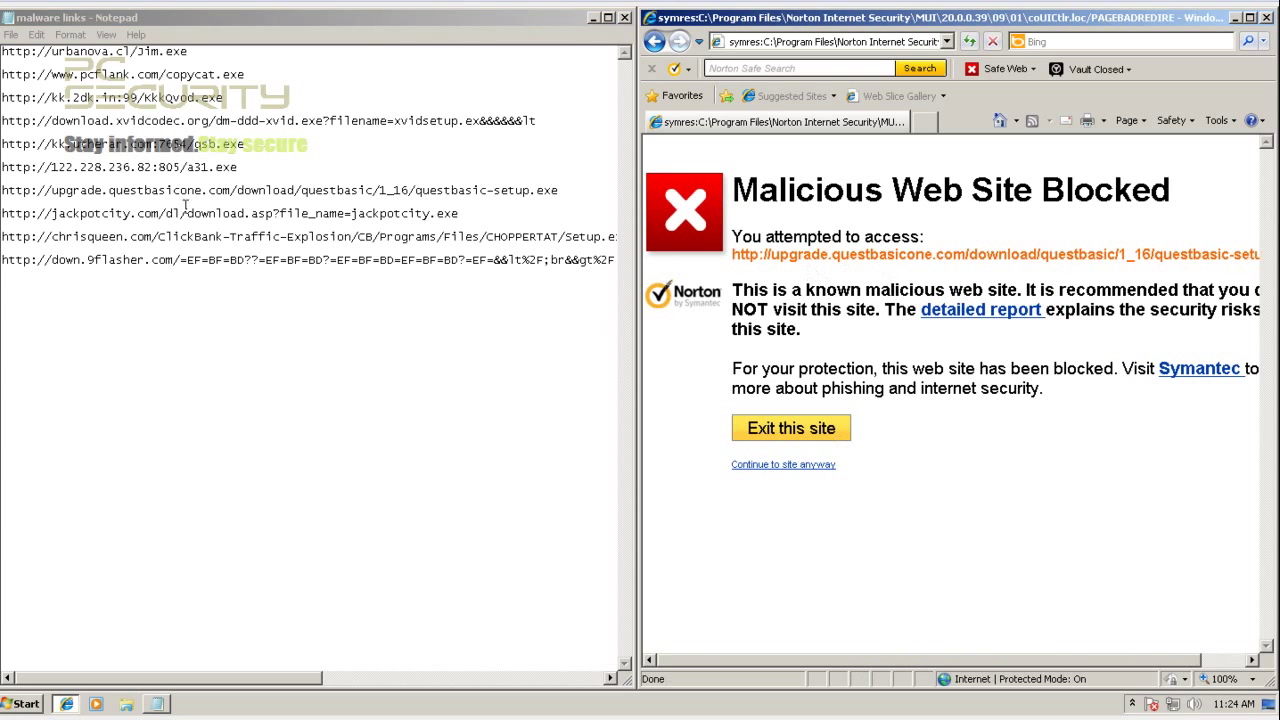
{"action": "left_click", "coordinate": [190, 209]}
{"action": "left_click_drag", "start_coordinate": [460, 213], "coordinate": [16, 190]}
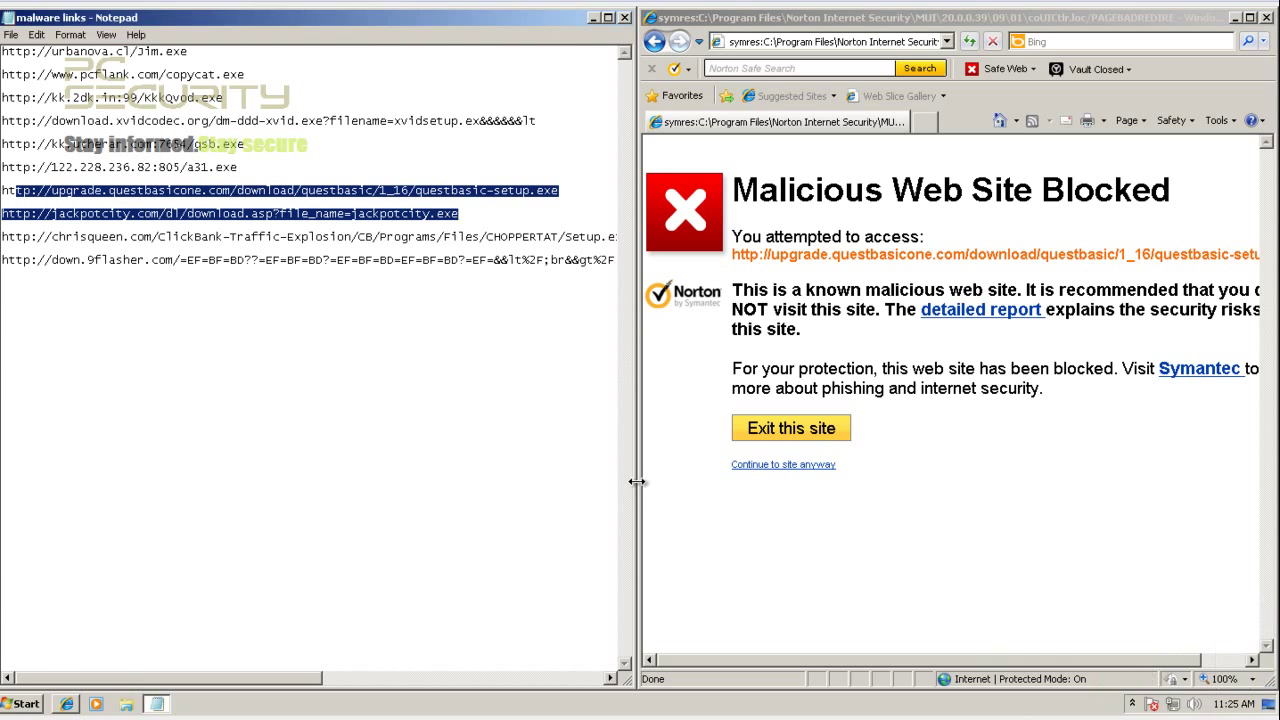
{"action": "left_click", "coordinate": [421, 220]}
{"action": "left_click_drag", "start_coordinate": [487, 216], "coordinate": [2, 214]}
{"action": "key", "text": "ctrl+c"}
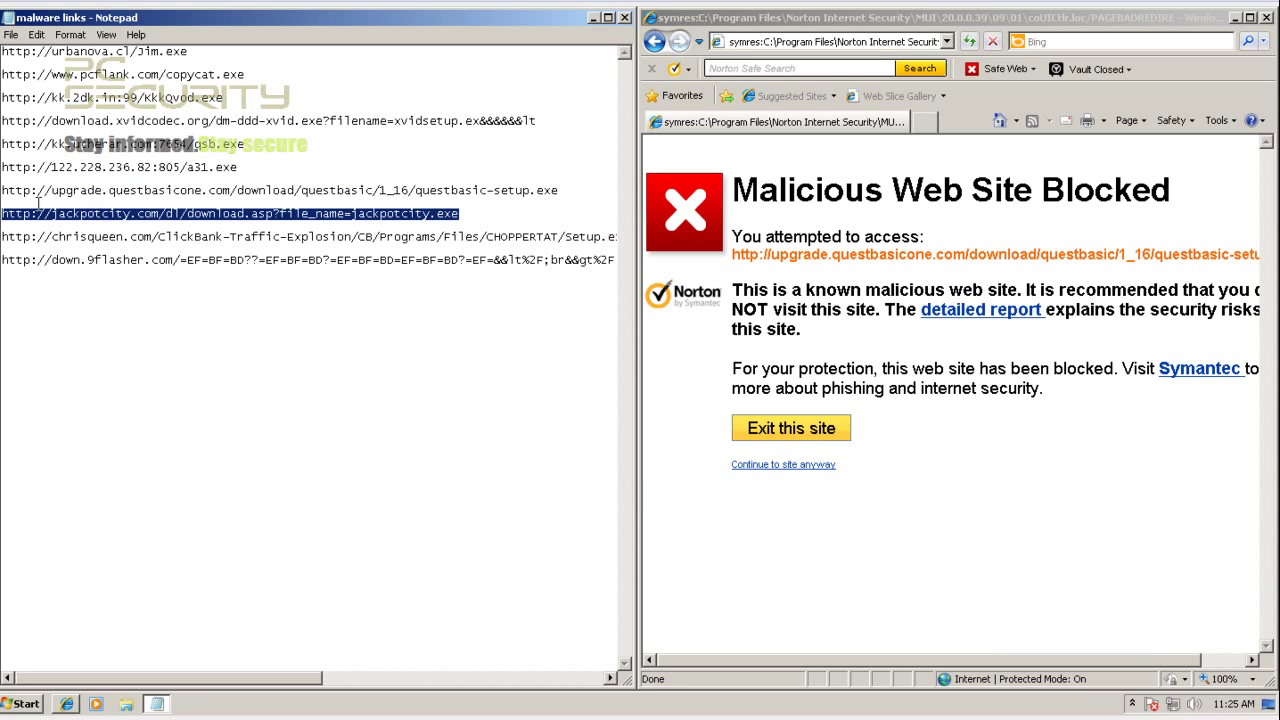
Review the activity for qsb[1].exe in Norton's File Insight and close the report
{"action": "left_click", "coordinate": [800, 43]}
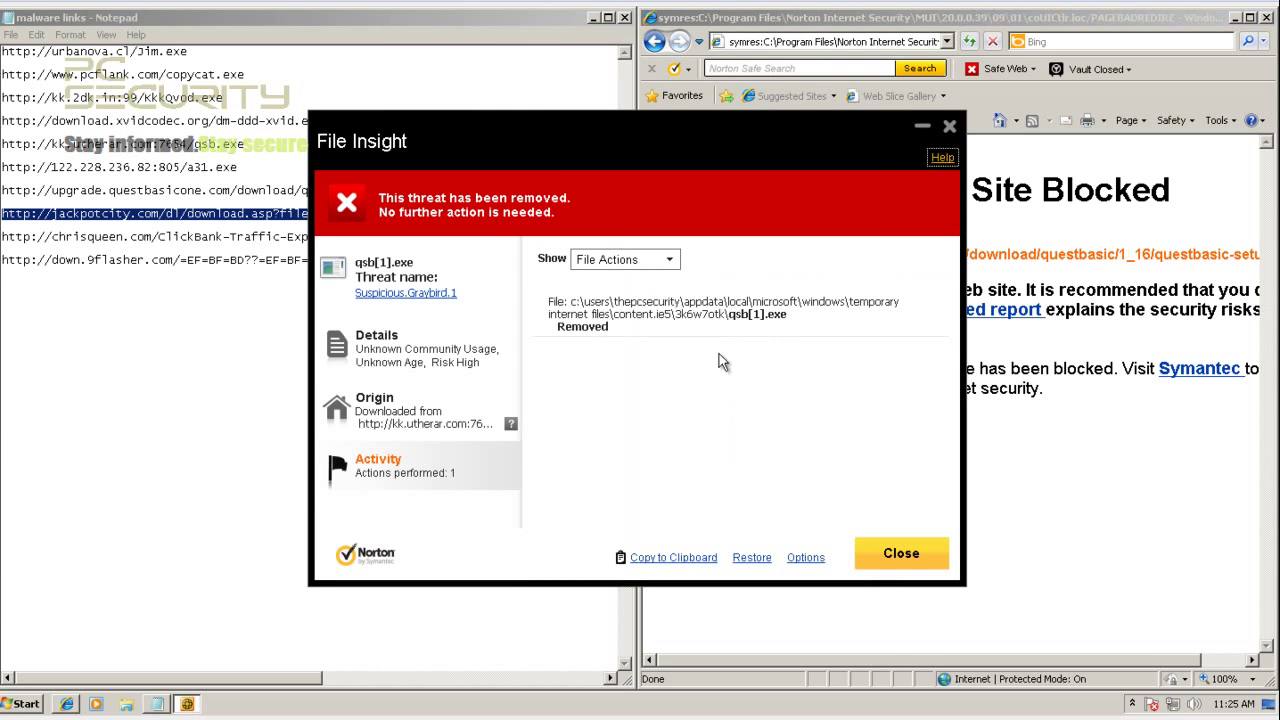
{"action": "left_click", "coordinate": [440, 477]}
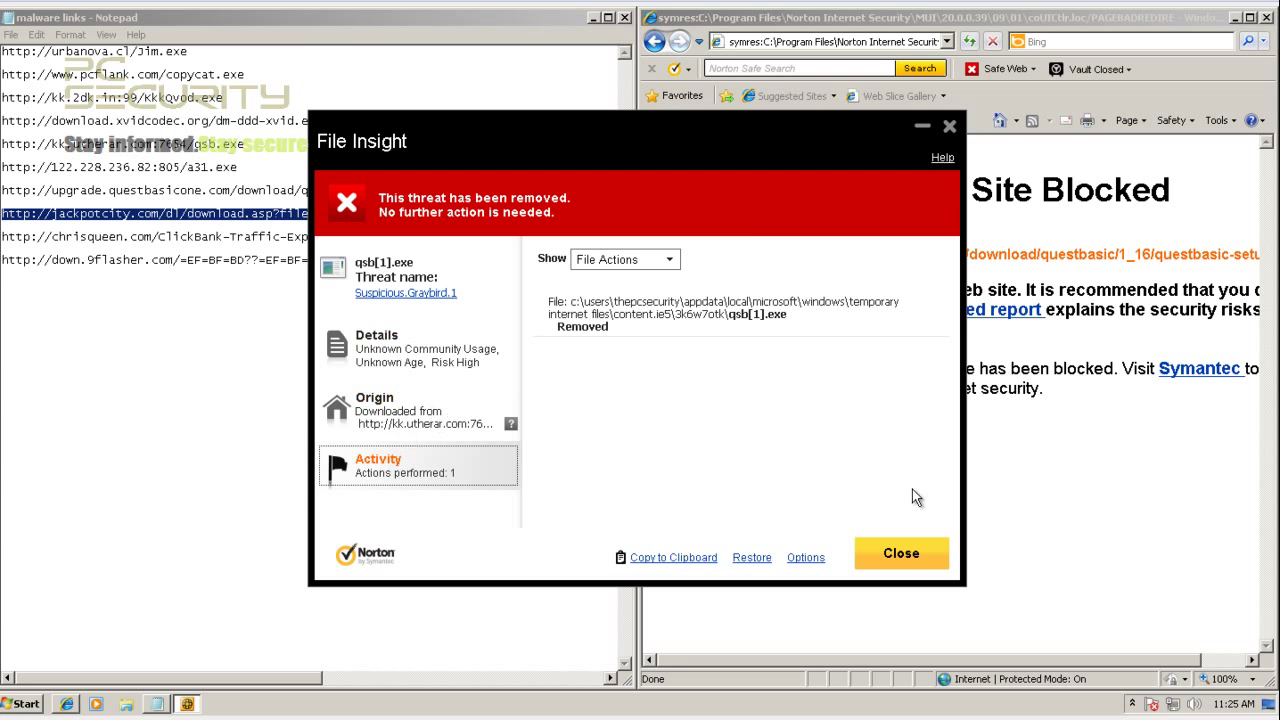
{"action": "left_click", "coordinate": [903, 552]}
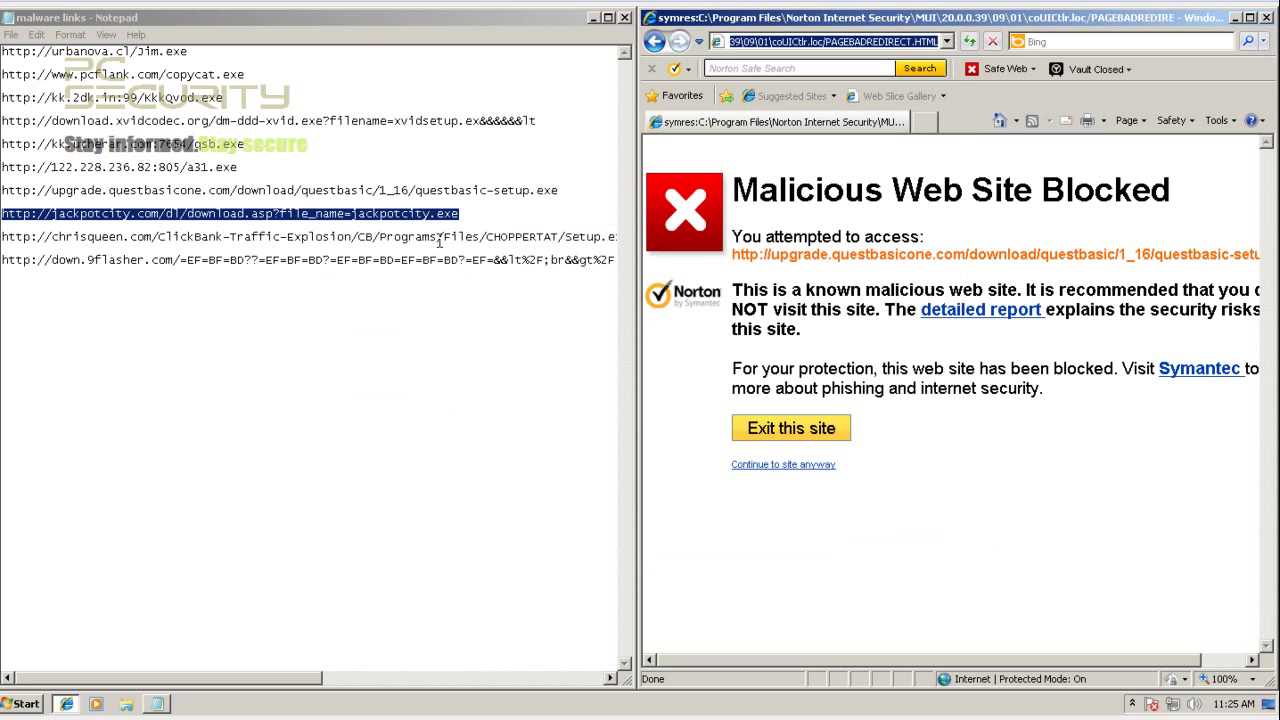
Load the copied jackpotcity.exe link in the browser and answer the download's security warning with Run
{"action": "left_click", "coordinate": [350, 35]}
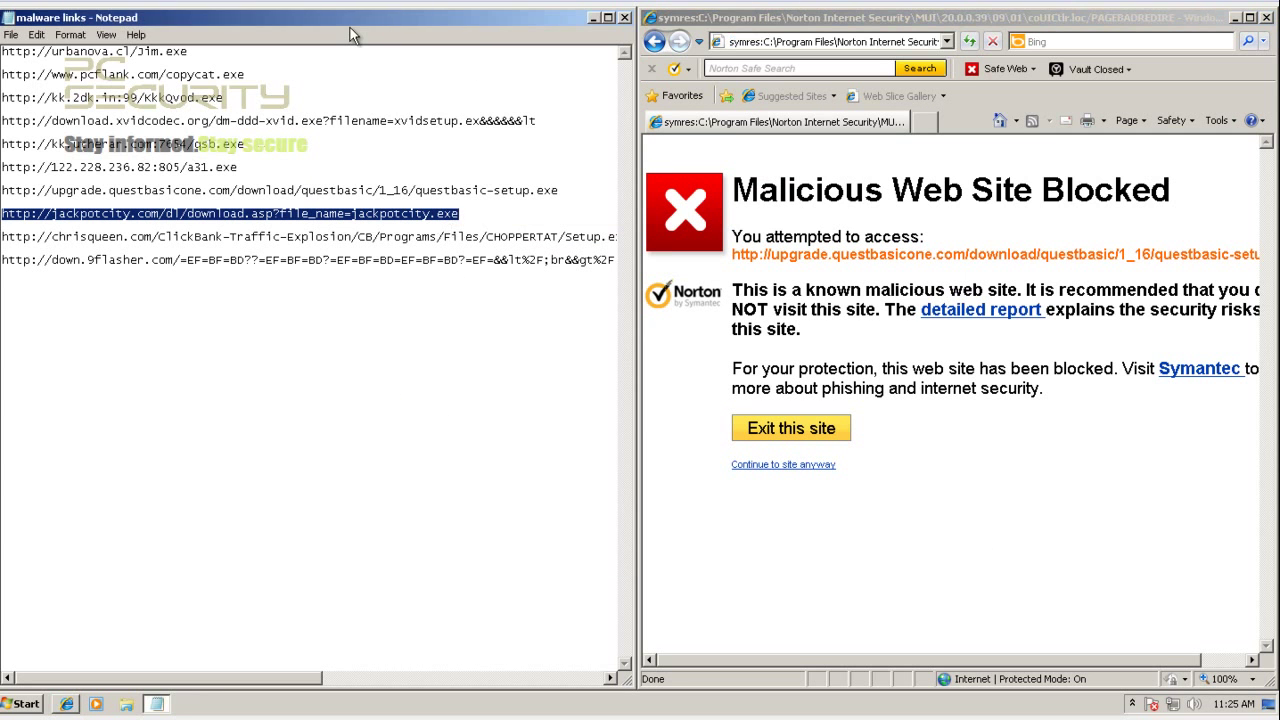
{"action": "left_click", "coordinate": [868, 41]}
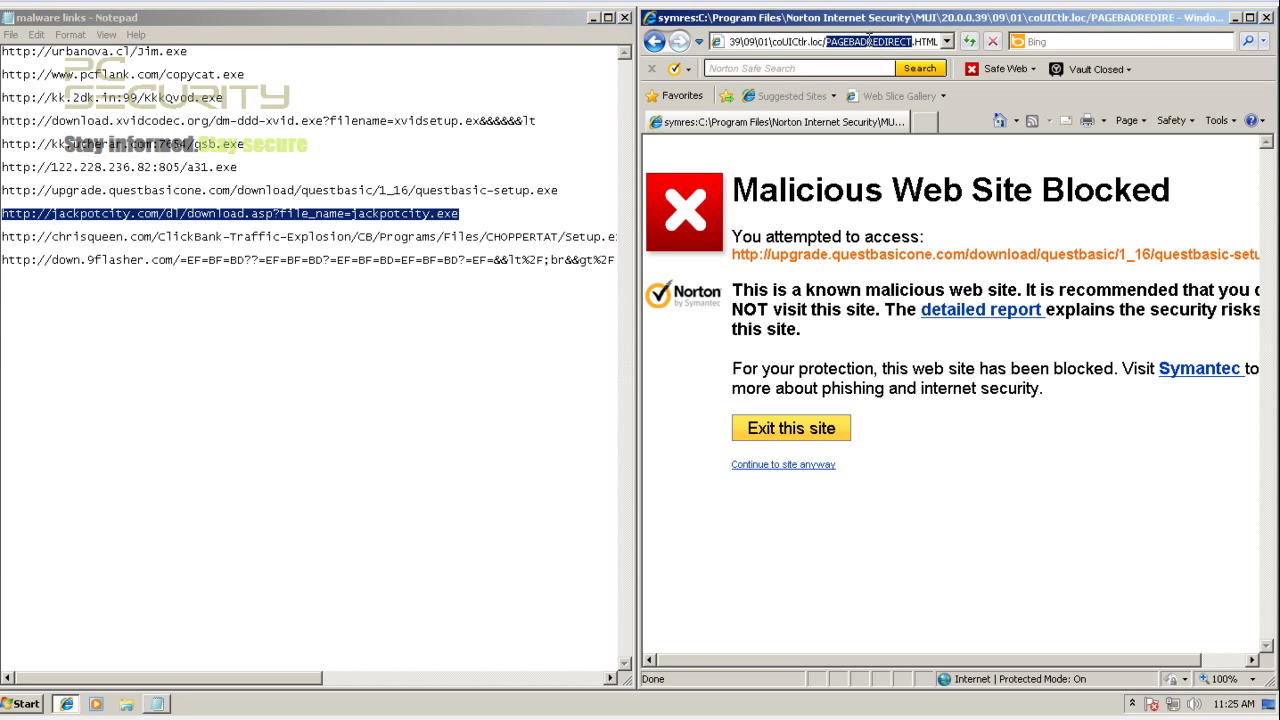
{"action": "key", "text": "ctrl+v"}
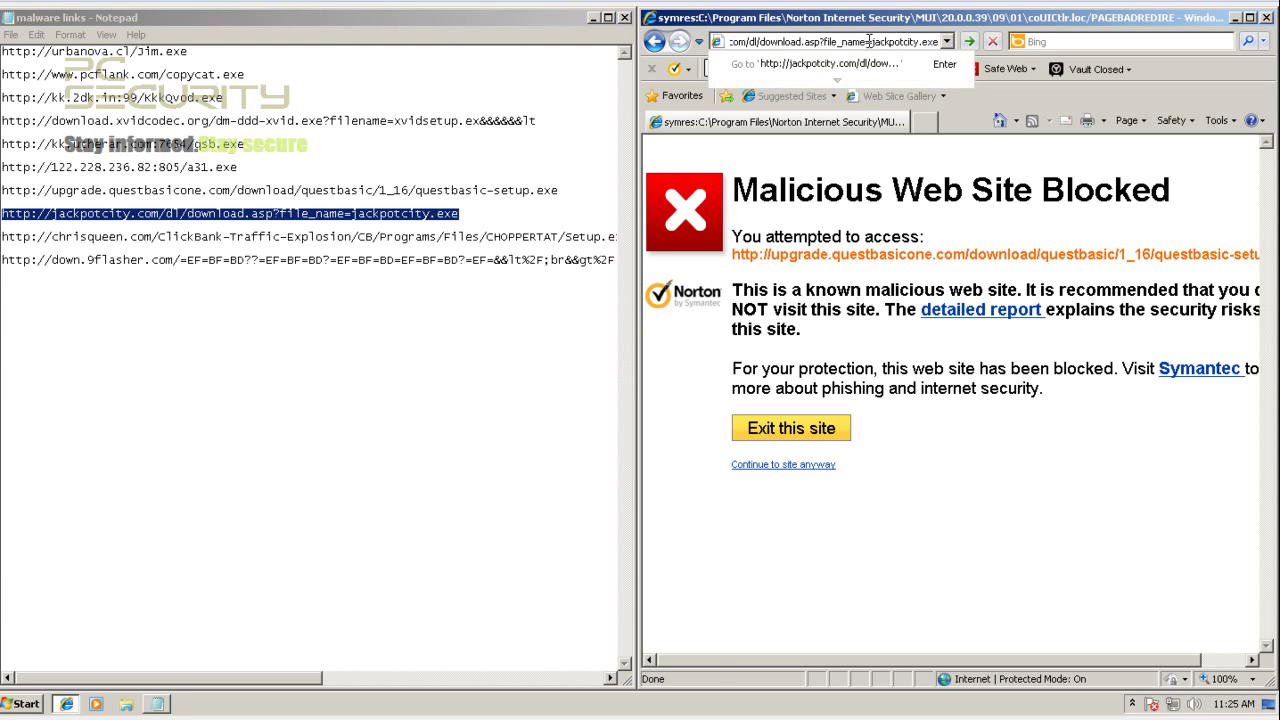
{"action": "key", "text": "Return"}
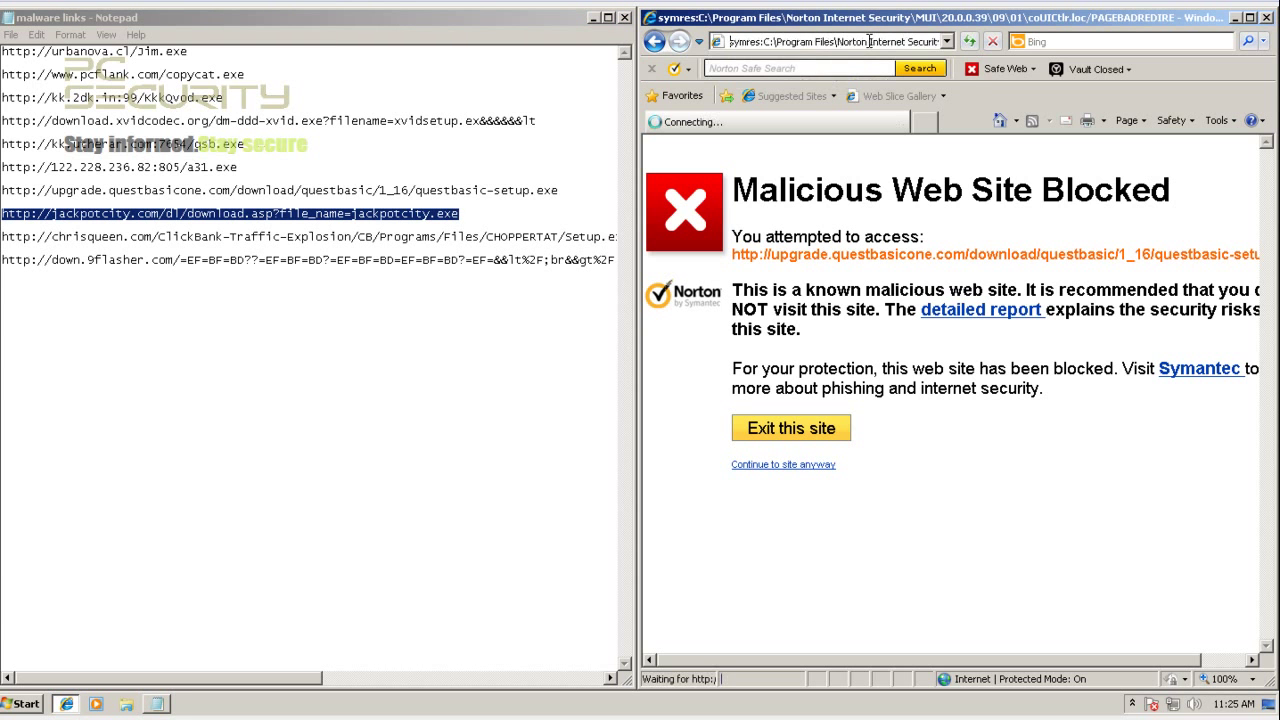
{"action": "left_click", "coordinate": [543, 236]}
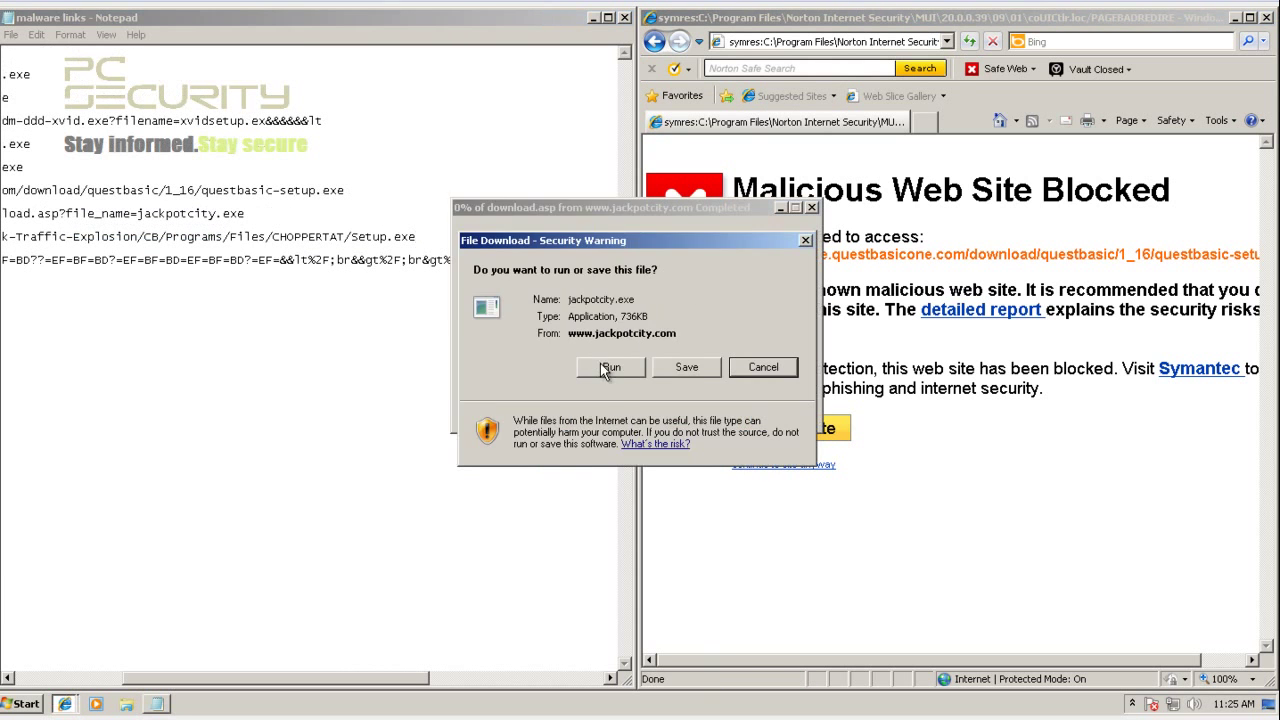
{"action": "left_click", "coordinate": [603, 369]}
Select and copy the full link ending in CHOPPERTAT/Setup.exe from the malware links note
{"action": "left_click_drag", "start_coordinate": [416, 237], "coordinate": [3, 237]}
{"action": "key", "text": "ctrl+c"}
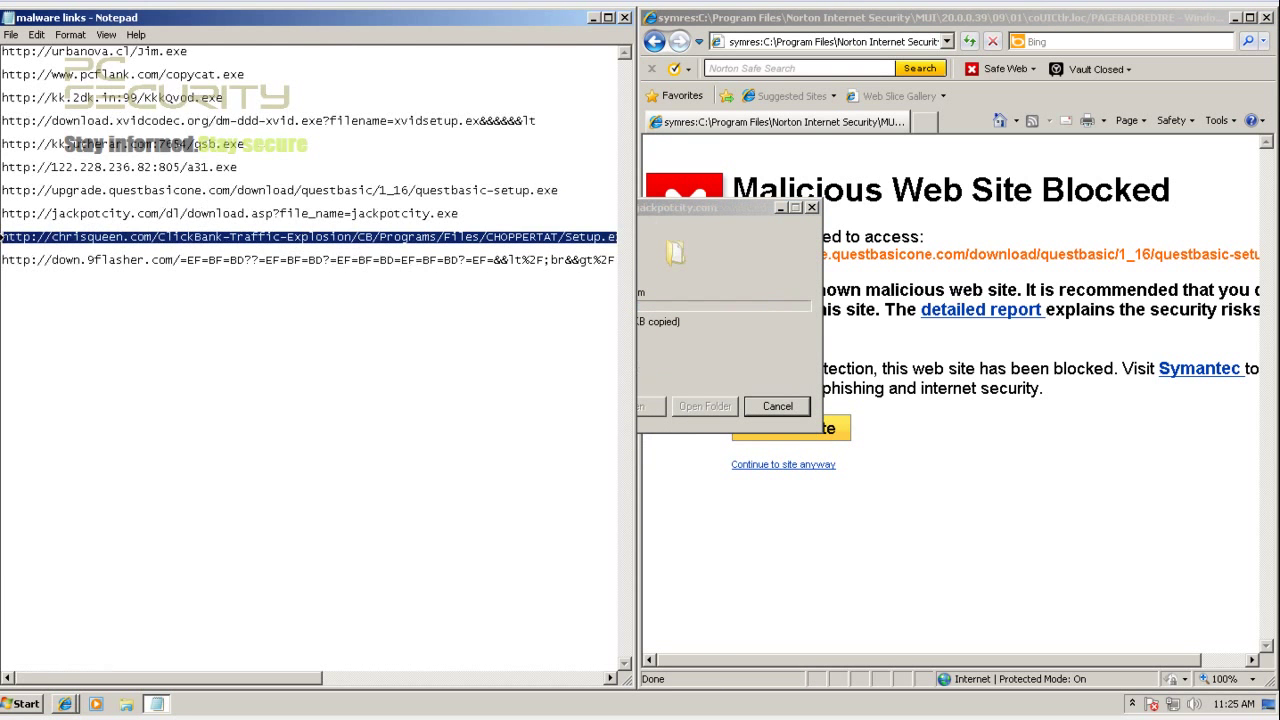
{"action": "scroll", "coordinate": [552, 200], "scroll_direction": "right", "scroll_amount": 3}
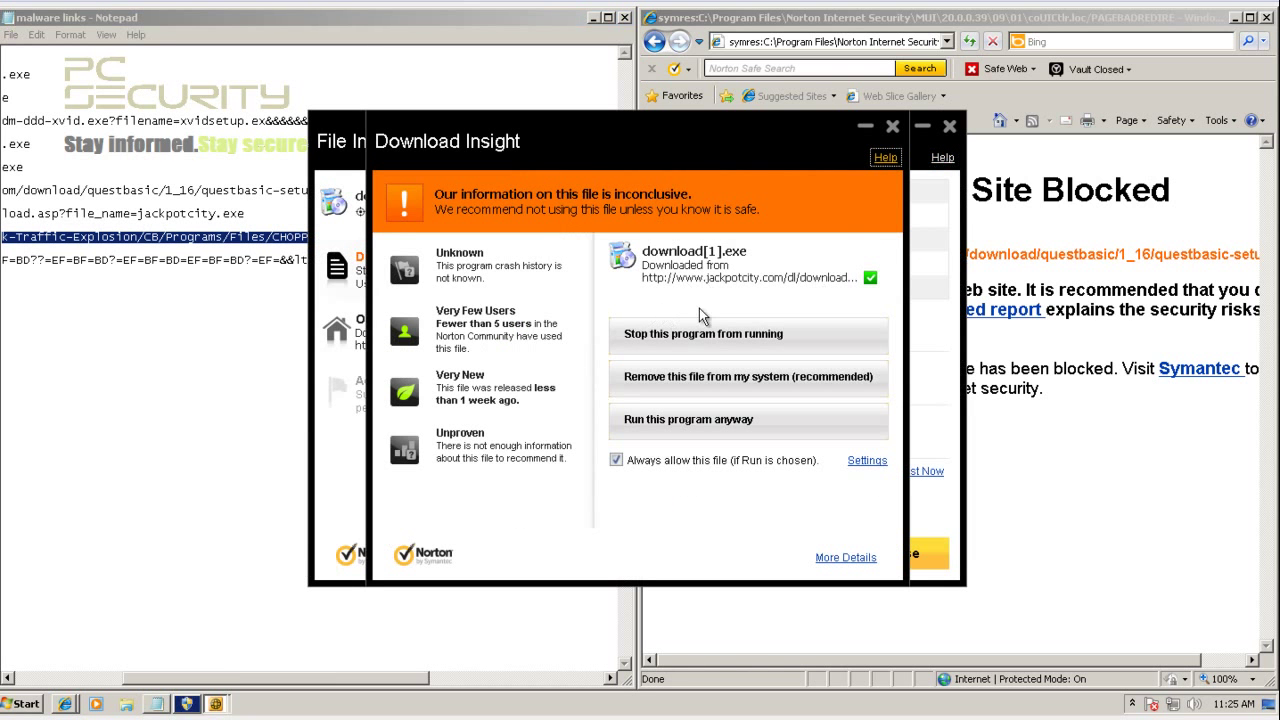
Have Norton Download Insight remove download[1].exe from the system and close its File Insight report
{"action": "left_click", "coordinate": [797, 384]}
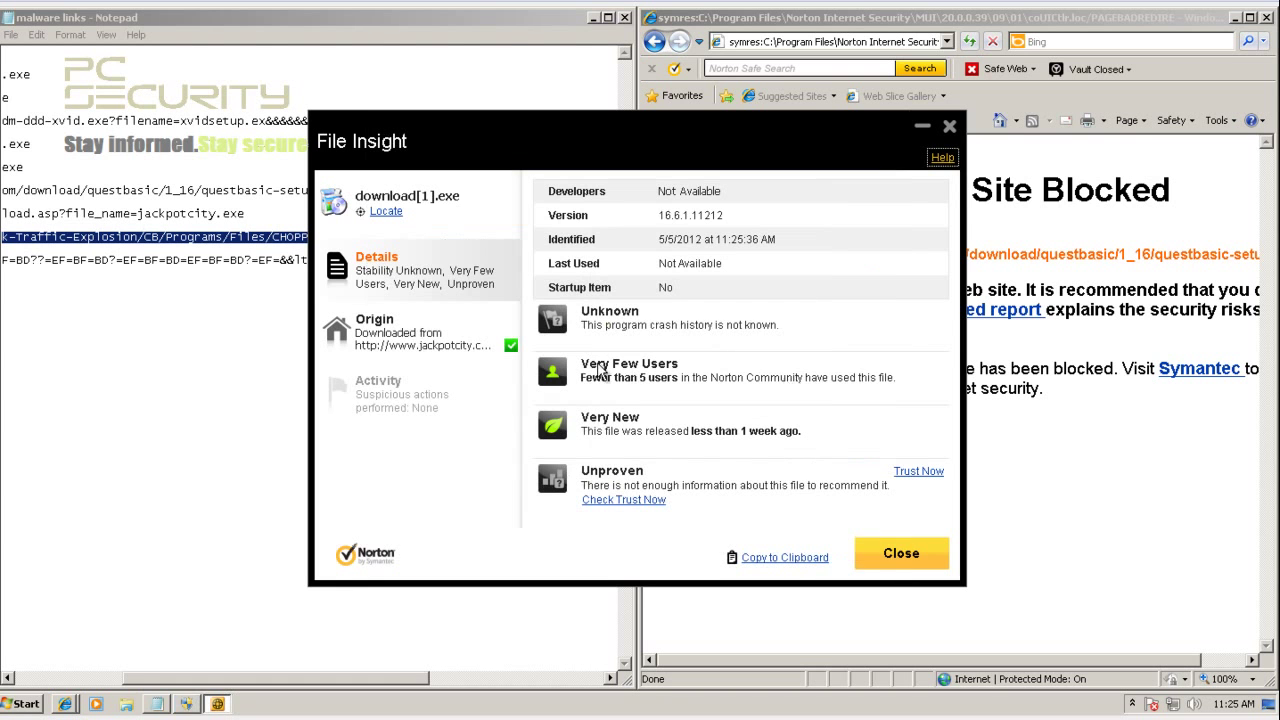
{"action": "left_click", "coordinate": [901, 556]}
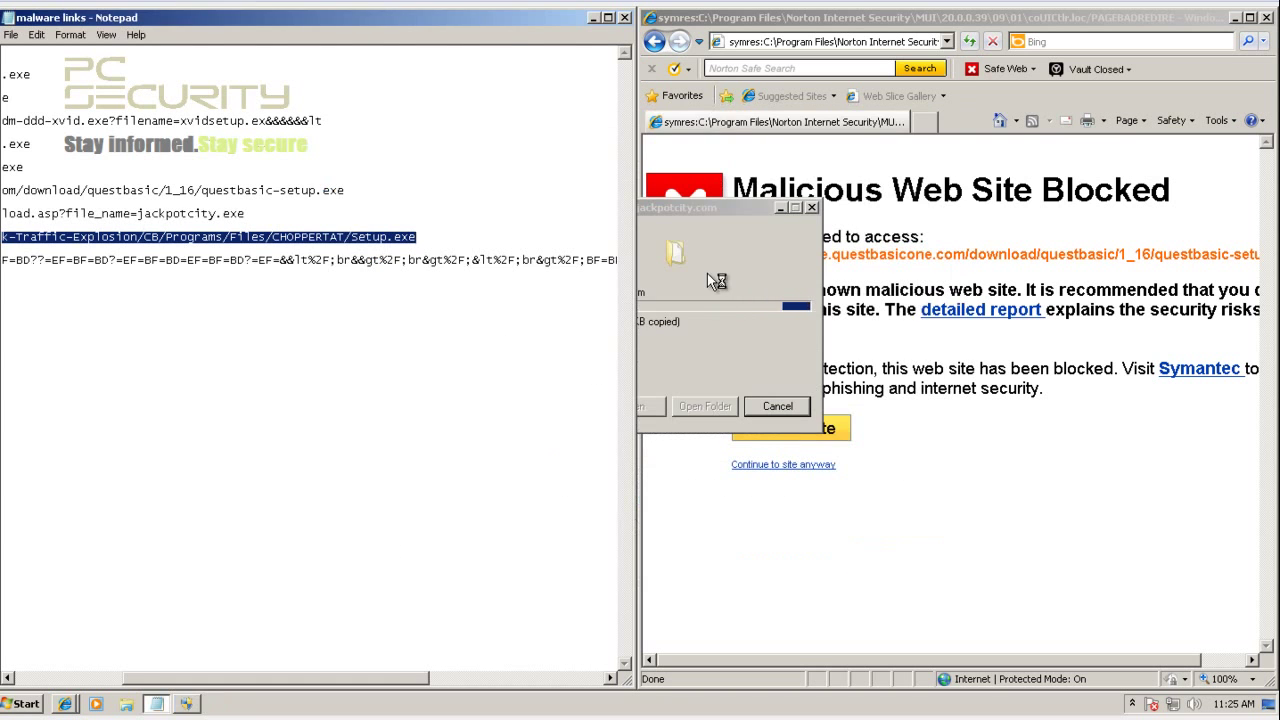
{"action": "left_click", "coordinate": [430, 26]}
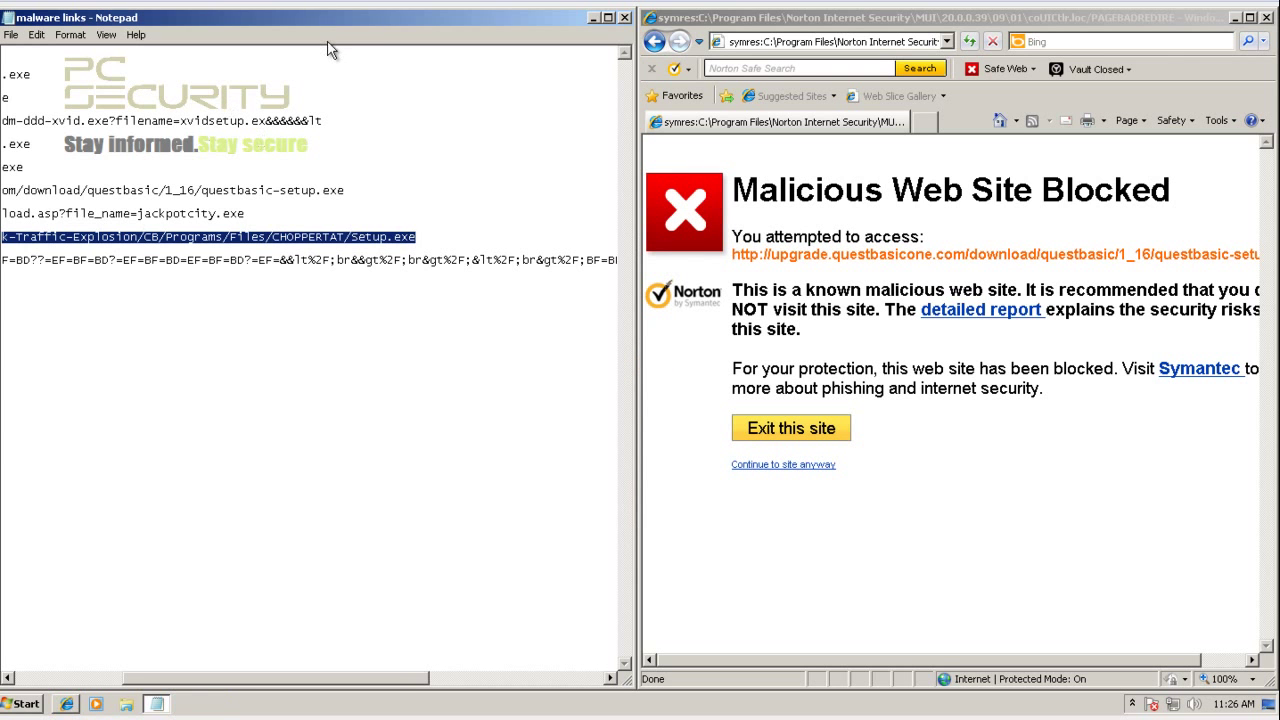
Enter the copied Setup.exe link as the browser address, and cancel and close the Norton Autofix scan
{"action": "left_click", "coordinate": [829, 47]}
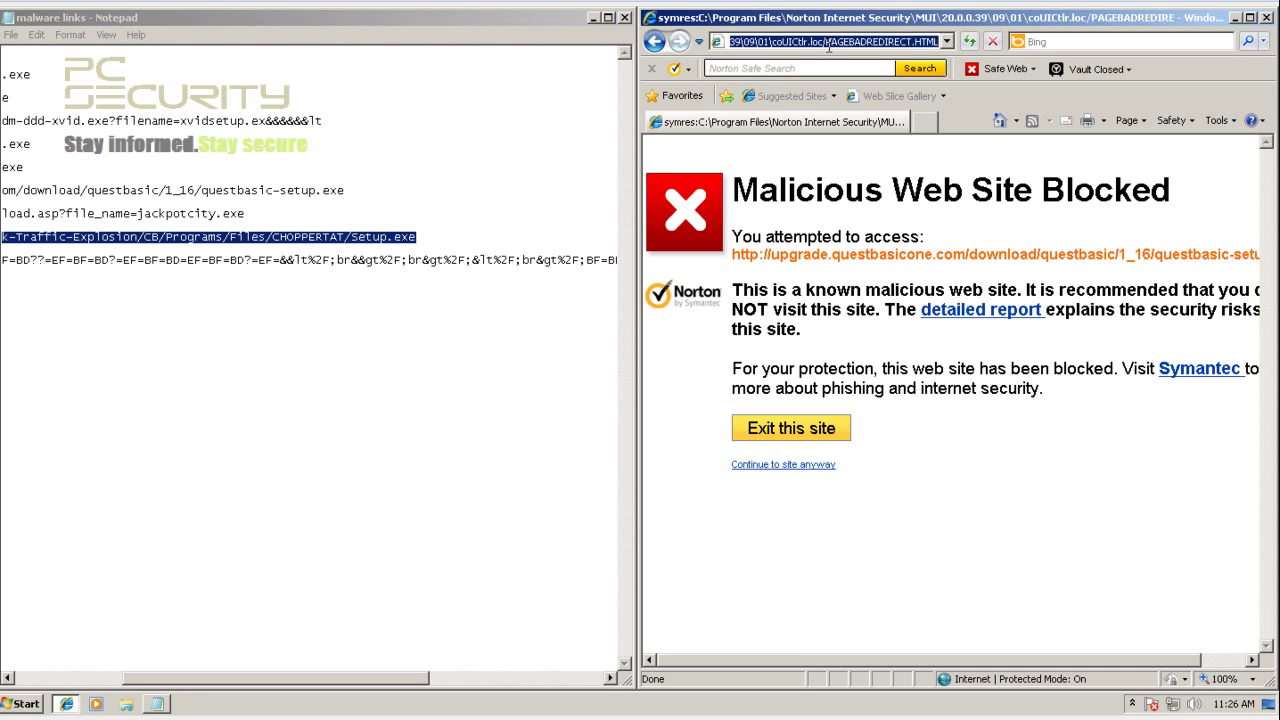
{"action": "key", "text": "ctrl+v"}
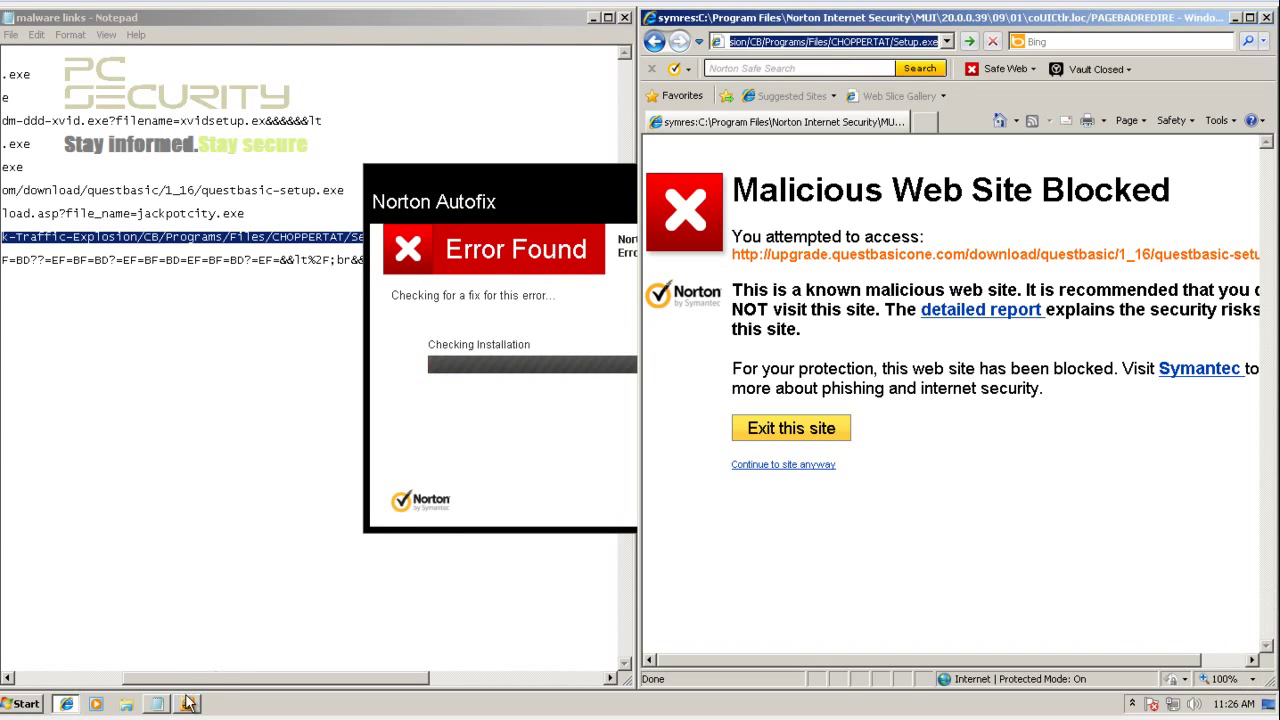
{"action": "left_click", "coordinate": [636, 381]}
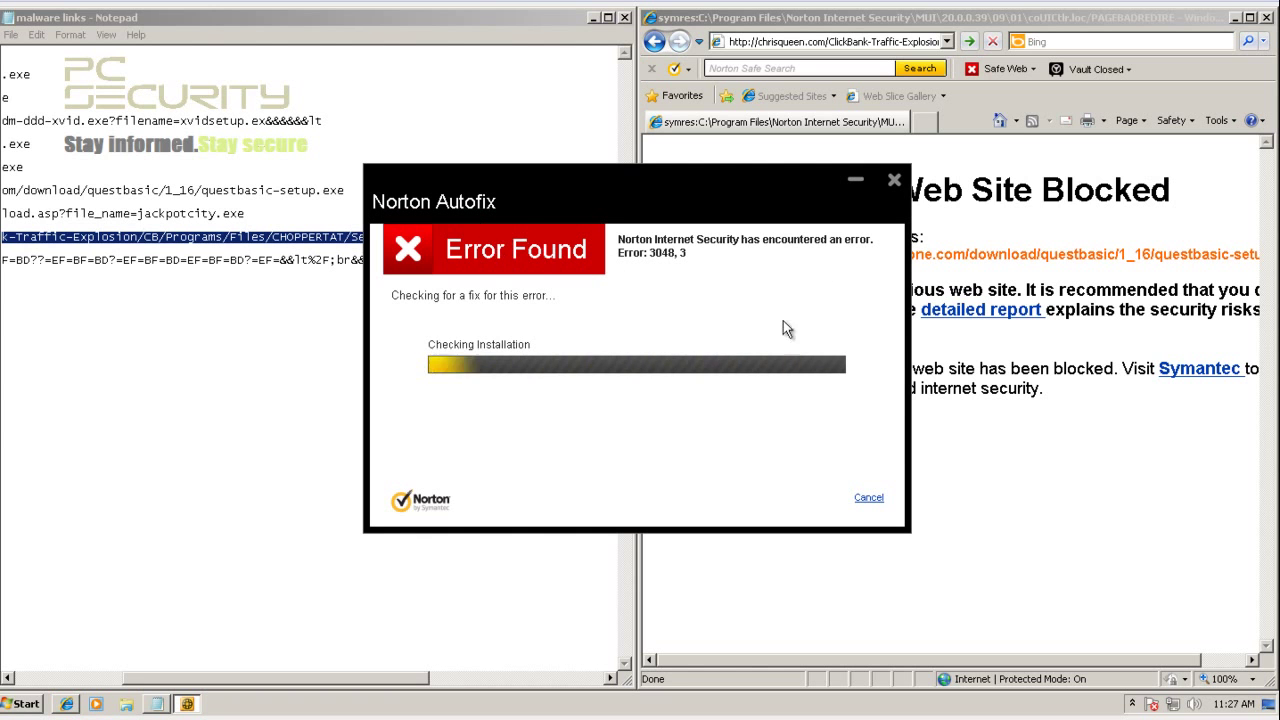
{"action": "left_click", "coordinate": [866, 500]}
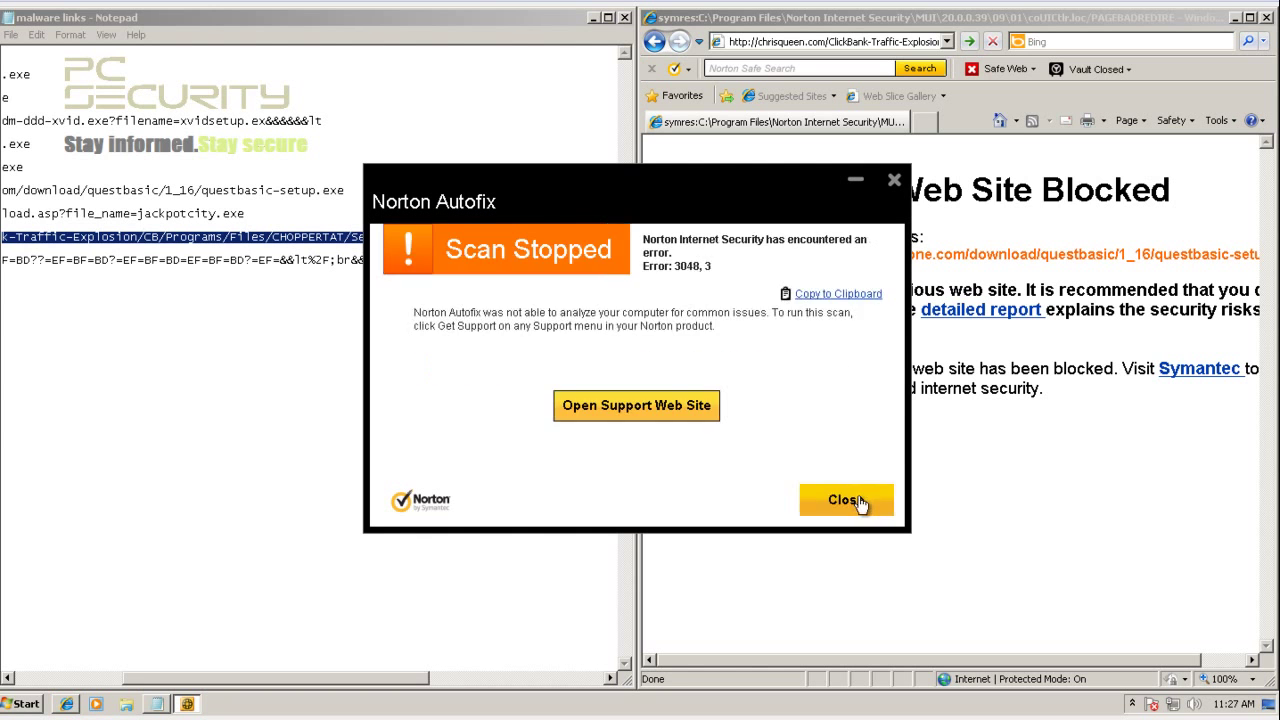
{"action": "left_click", "coordinate": [848, 503]}
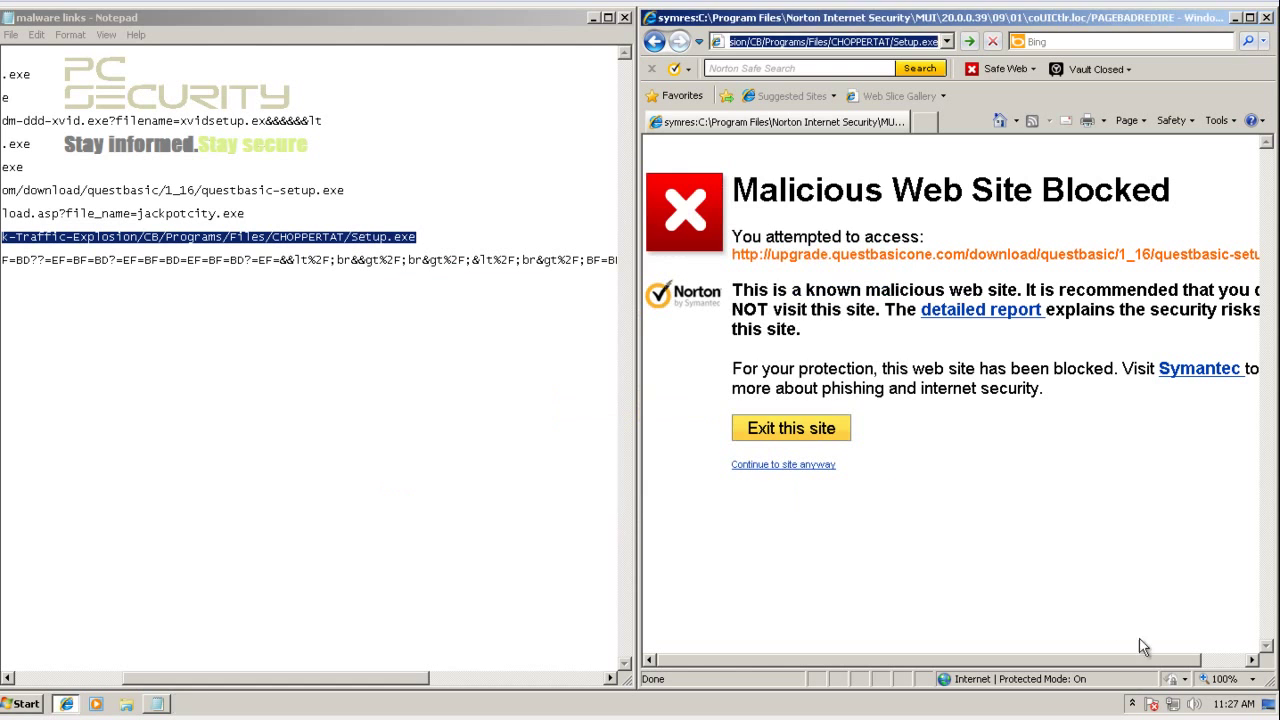
Open Norton Internet Security, postpone its activation, inspect the advanced protection overview and close the program window
{"action": "left_click", "coordinate": [1133, 704]}
{"action": "double_click", "coordinate": [1117, 636]}
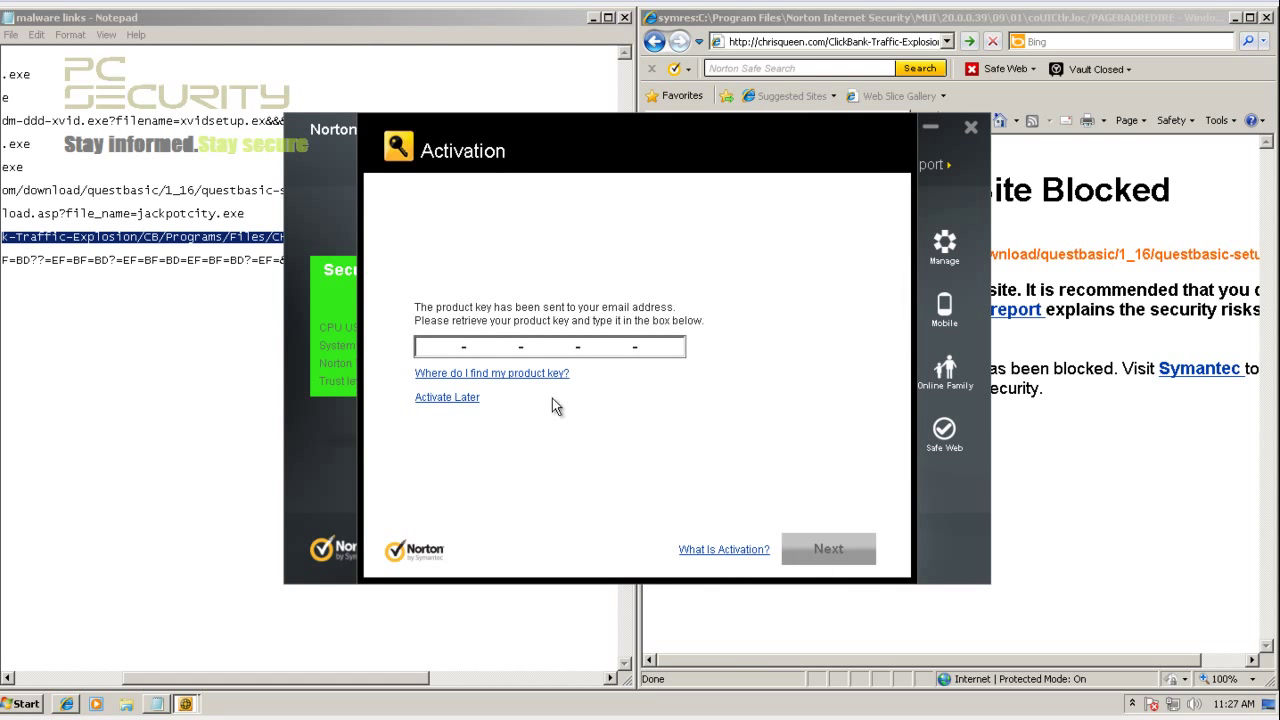
{"action": "left_click", "coordinate": [444, 398]}
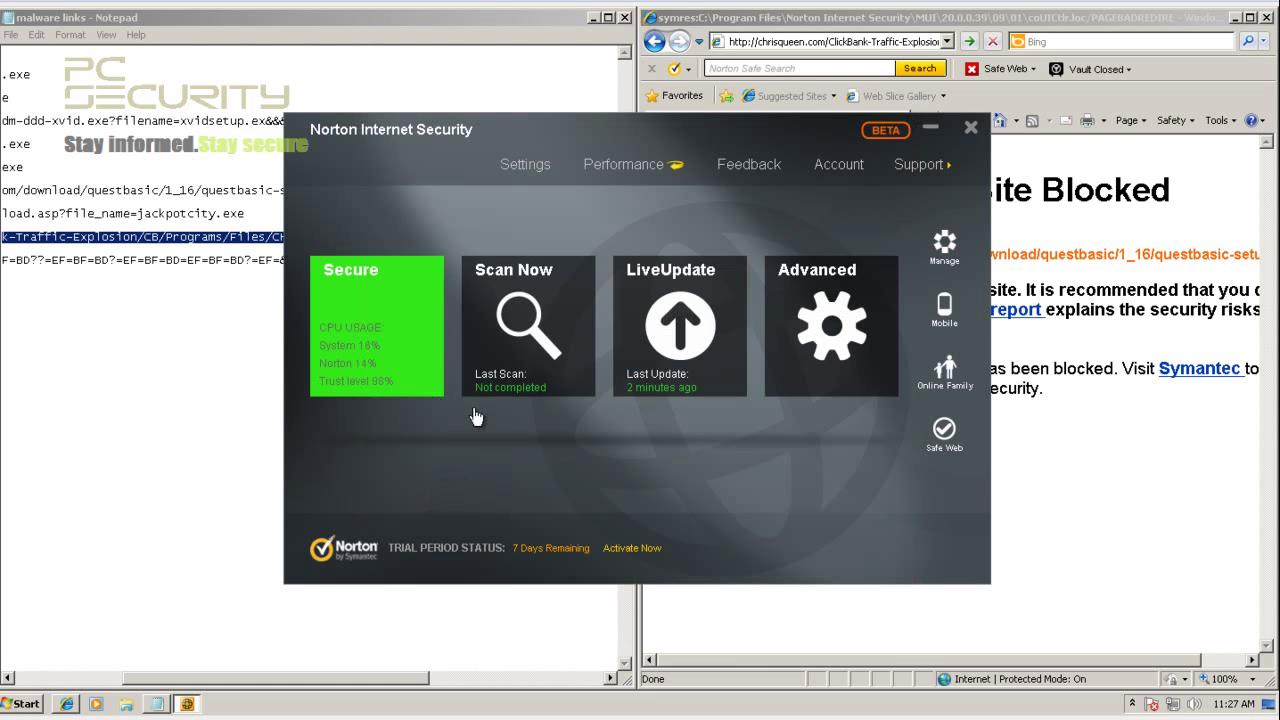
{"action": "left_click", "coordinate": [842, 371]}
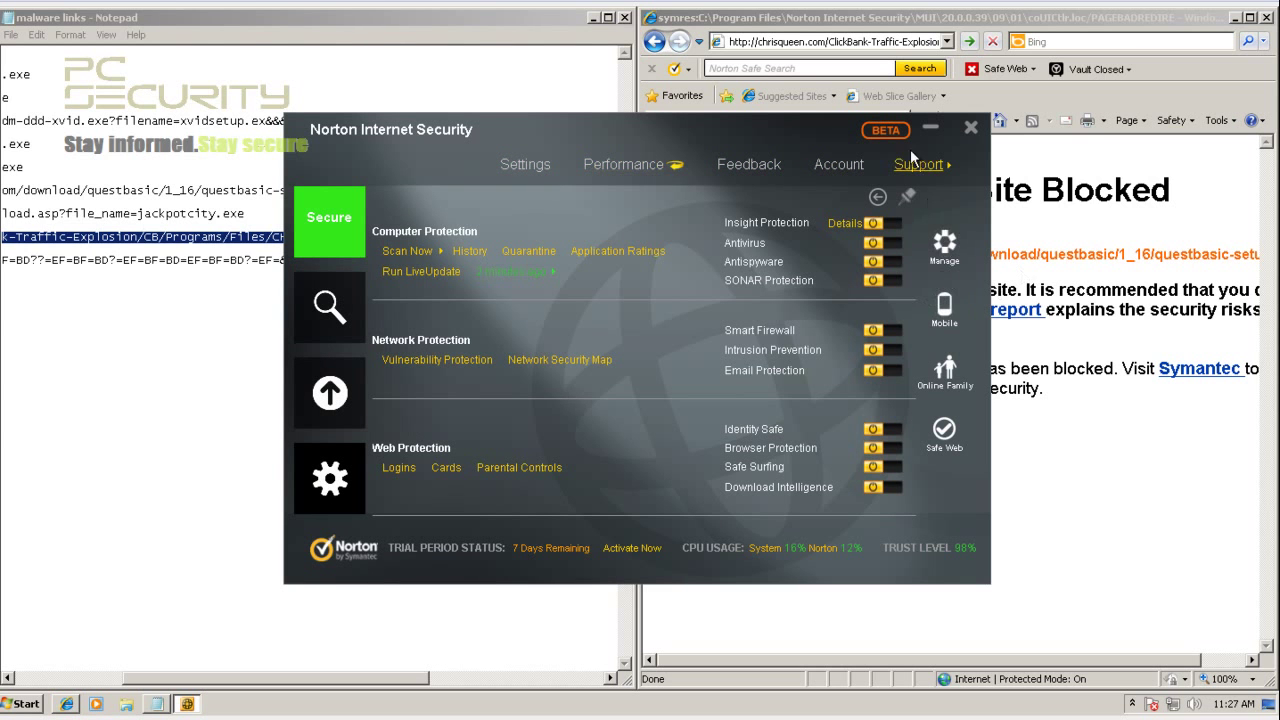
{"action": "left_click", "coordinate": [332, 228]}
{"action": "left_click", "coordinate": [969, 128]}
Copy the complete CHOPPERTAT/Setup.exe link from the note again
{"action": "left_click", "coordinate": [352, 262]}
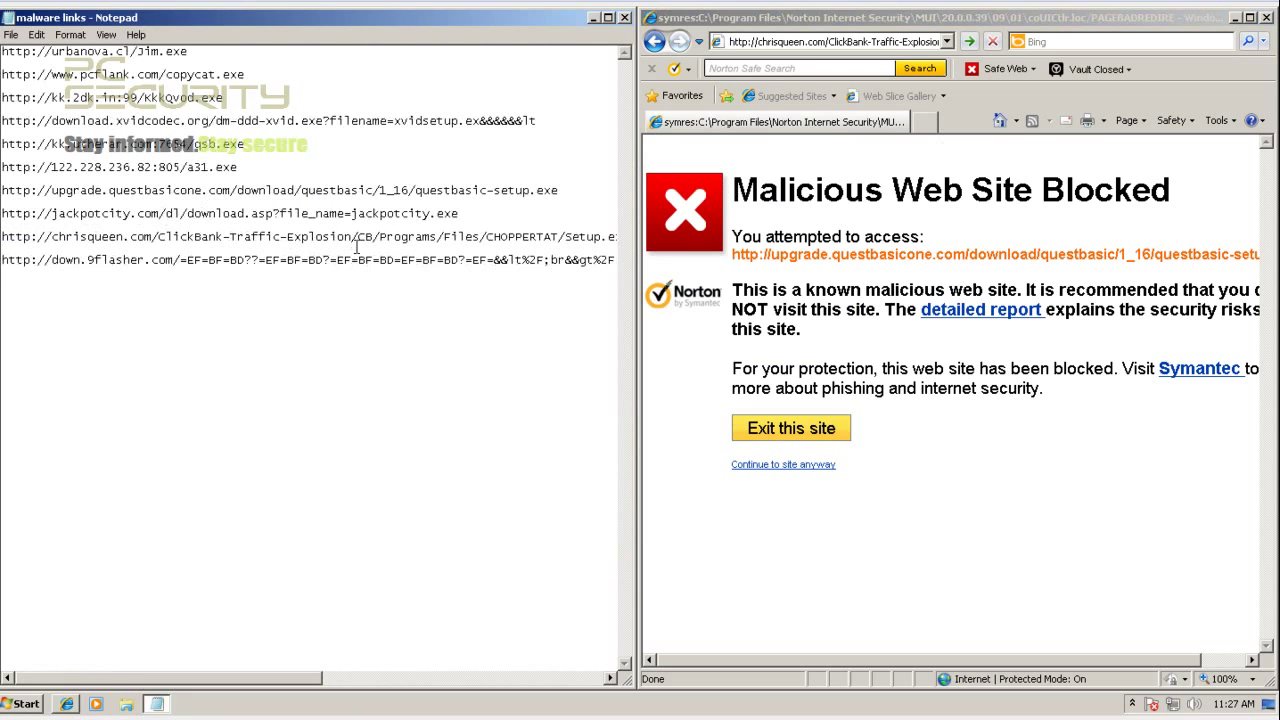
{"action": "scroll", "coordinate": [361, 240], "scroll_direction": "right", "scroll_amount": 3}
{"action": "left_click_drag", "start_coordinate": [401, 229], "coordinate": [5, 236]}
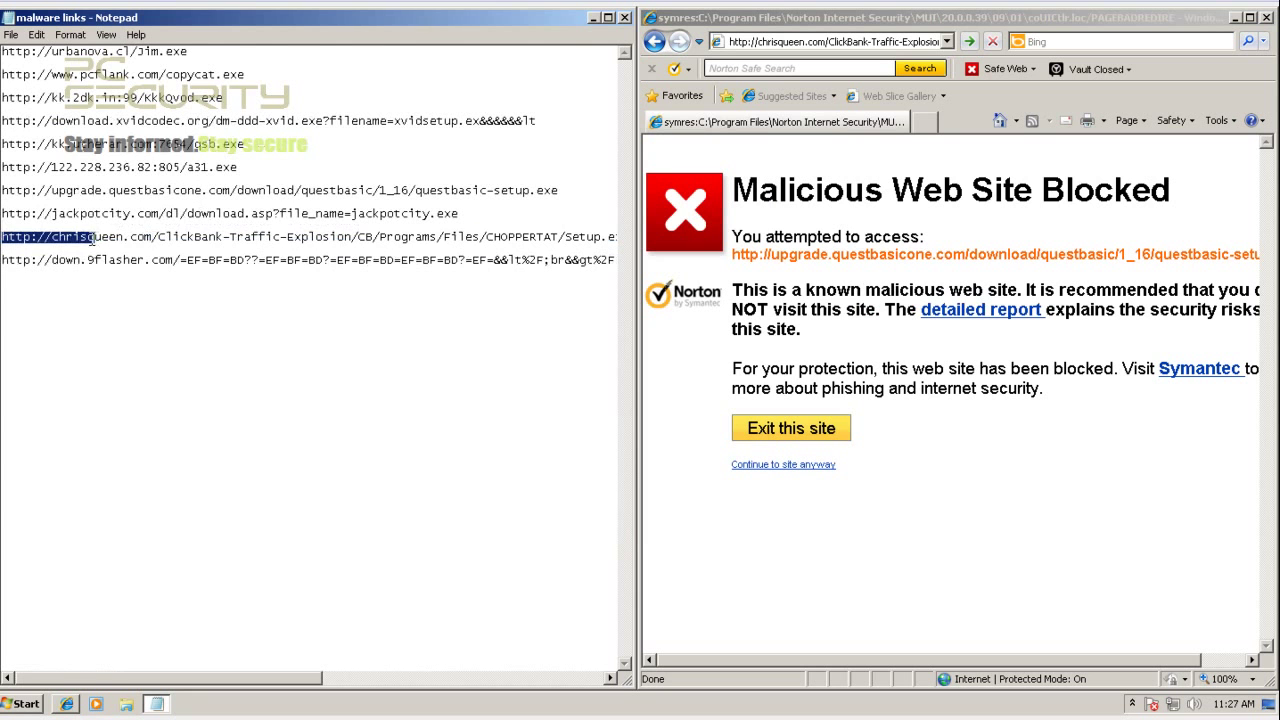
{"action": "left_click", "coordinate": [5, 236]}
{"action": "left_click", "coordinate": [623, 247], "text": "shift"}
{"action": "left_click_drag", "start_coordinate": [623, 247], "coordinate": [632, 250]}
{"action": "key", "text": "ctrl+c"}
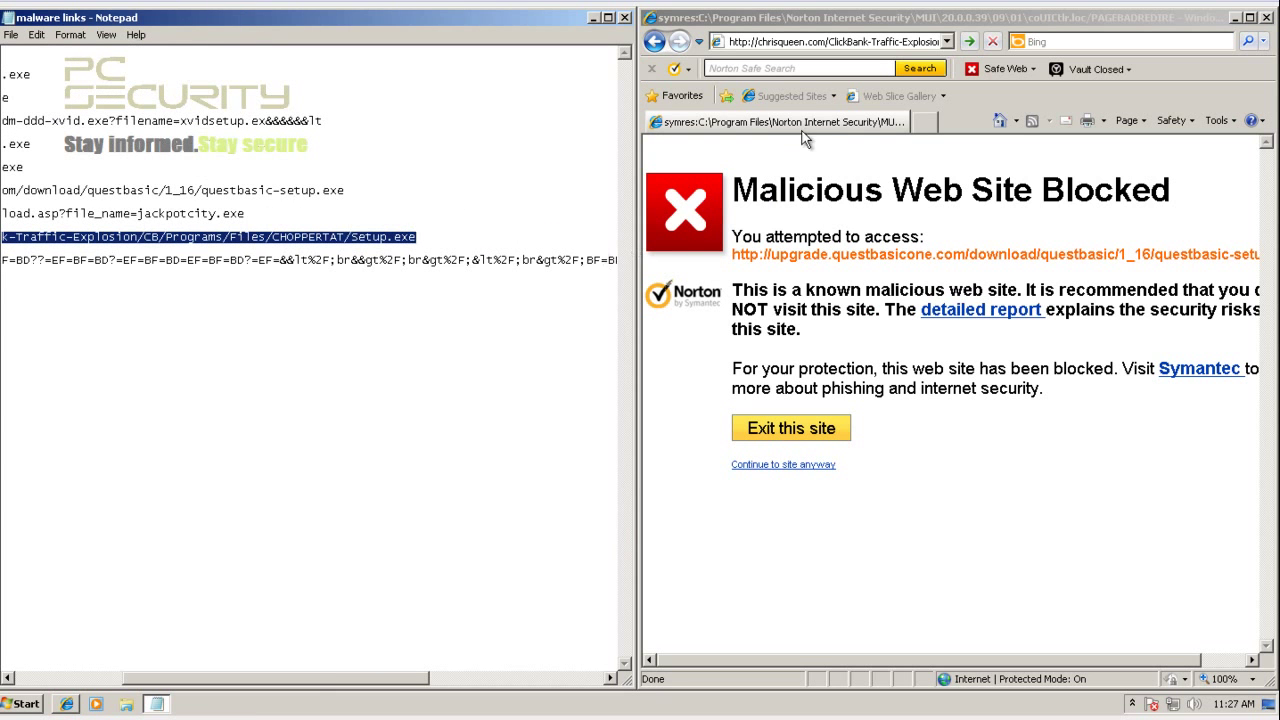
Replace the browser's address with the copied CHOPPERTAT/Setup.exe link and load it
{"action": "left_click", "coordinate": [781, 44]}
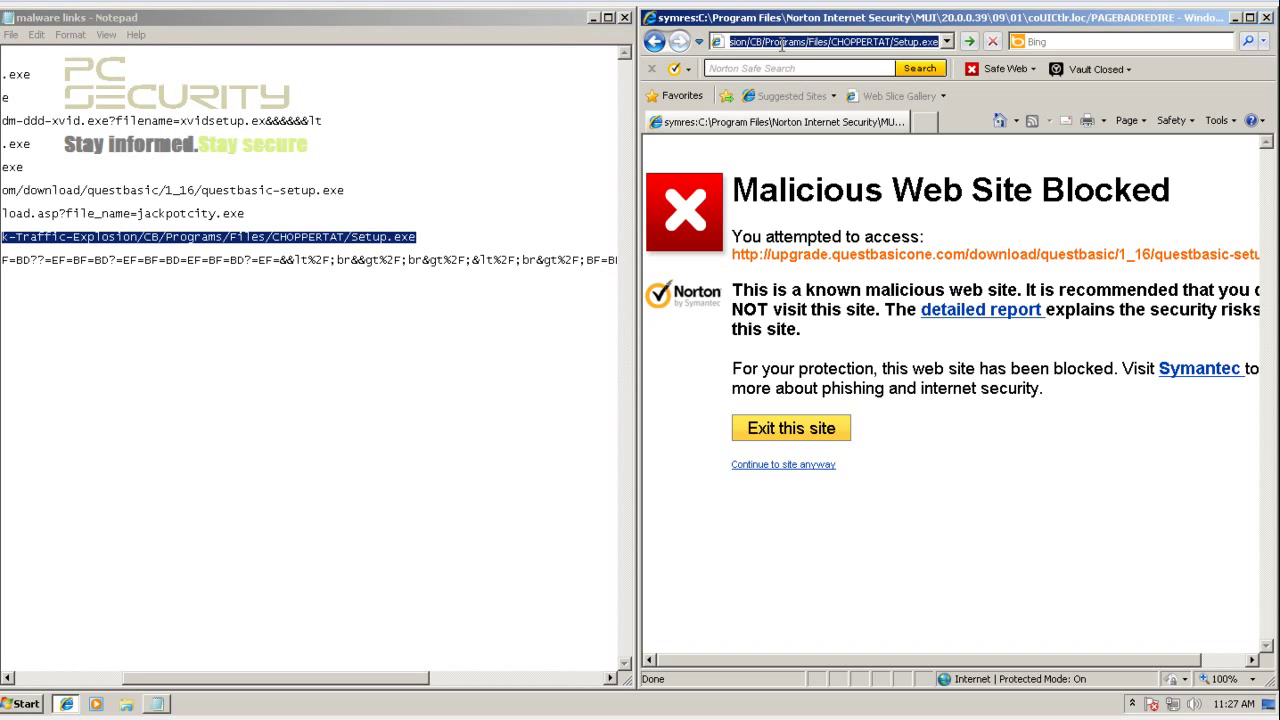
{"action": "key", "text": "ctrl+v"}
{"action": "key", "text": "Return"}
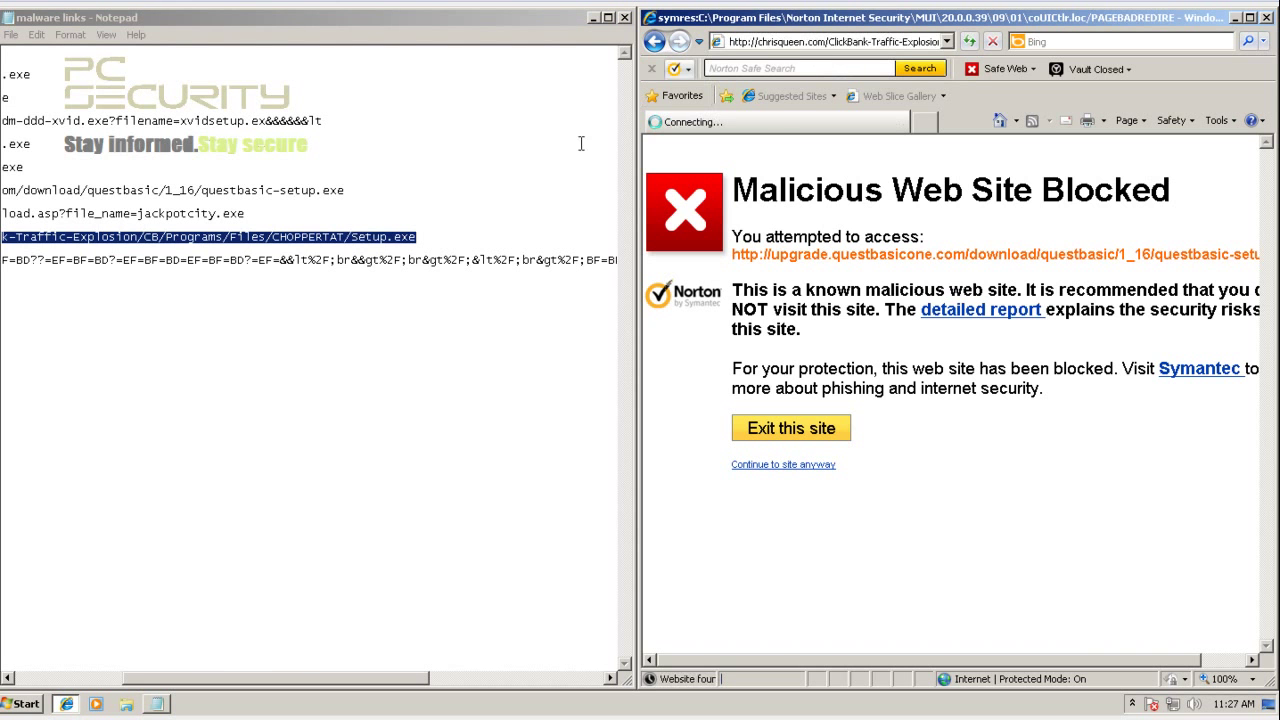
Copy the note's last link, the down.9flasher.com address ending in 87.exe, in full
{"action": "double_click", "coordinate": [506, 262]}
{"action": "left_click", "coordinate": [543, 265]}
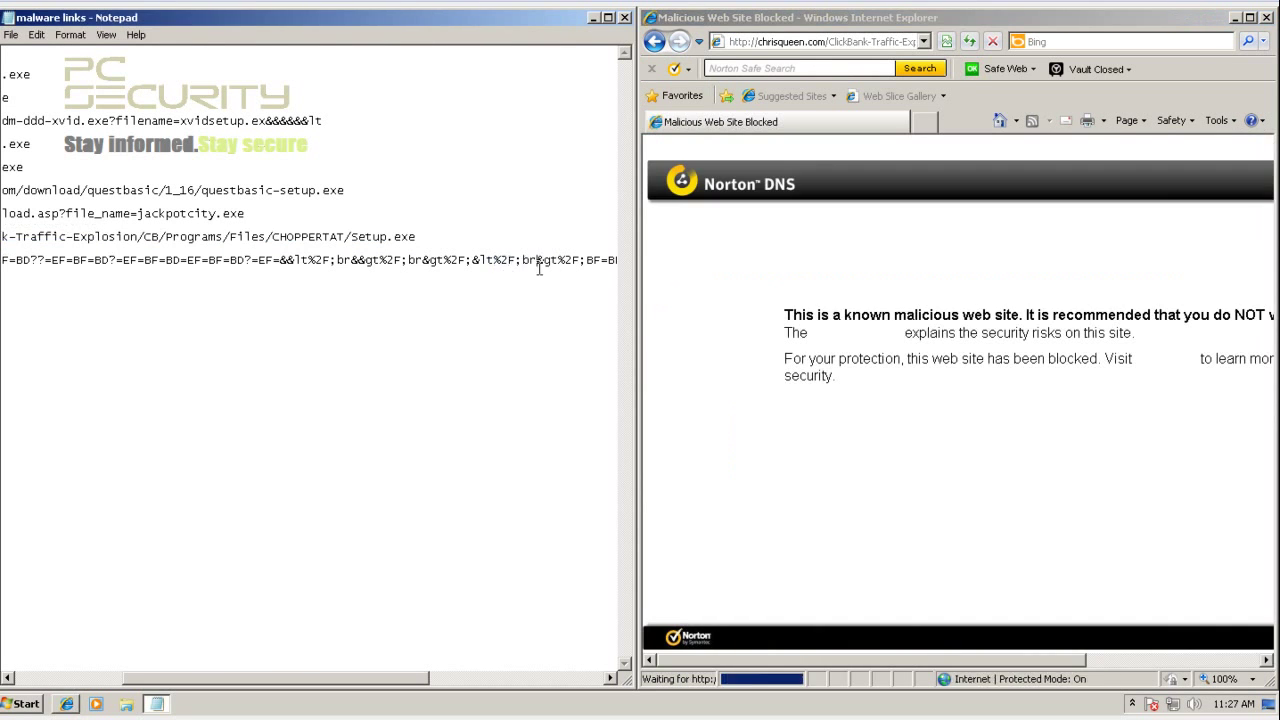
{"action": "left_click_drag", "start_coordinate": [543, 265], "coordinate": [684, 273]}
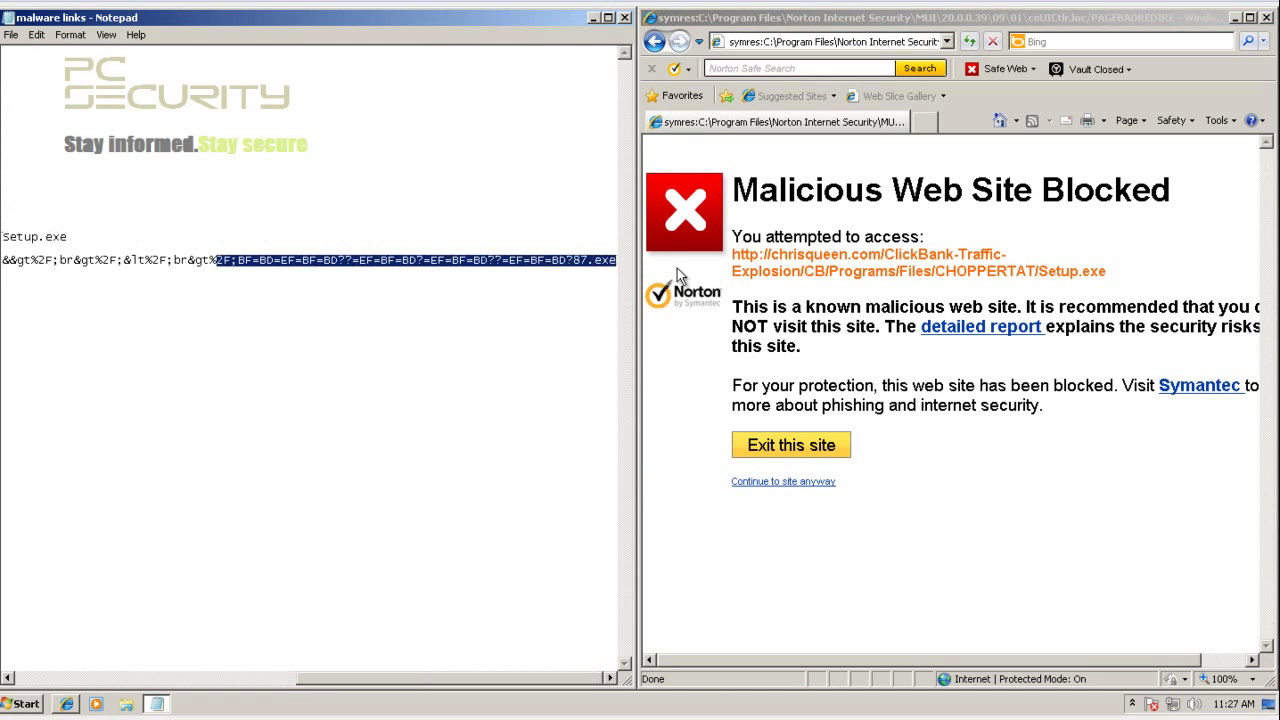
{"action": "left_click", "coordinate": [617, 261]}
{"action": "left_click_drag", "start_coordinate": [603, 264], "coordinate": [2, 263]}
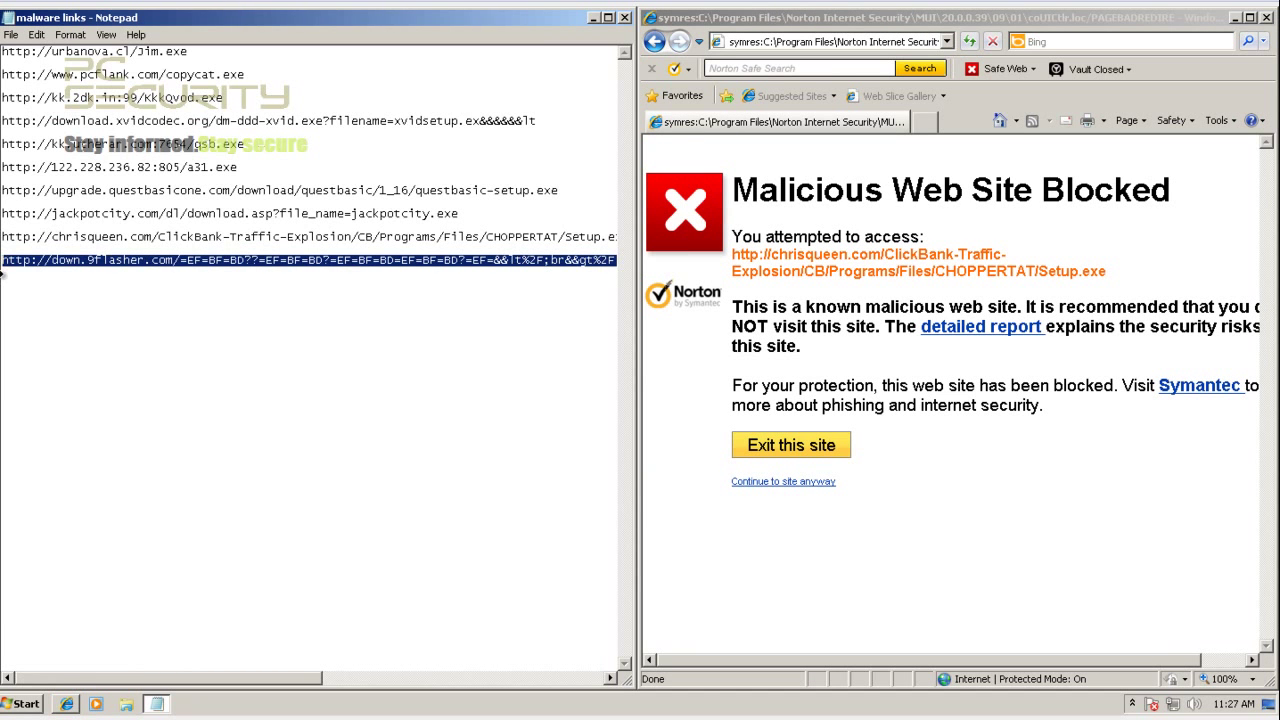
Load the copied down.9flasher.com link in the browser, check Norton's response and close the browser window
{"action": "left_click", "coordinate": [752, 41]}
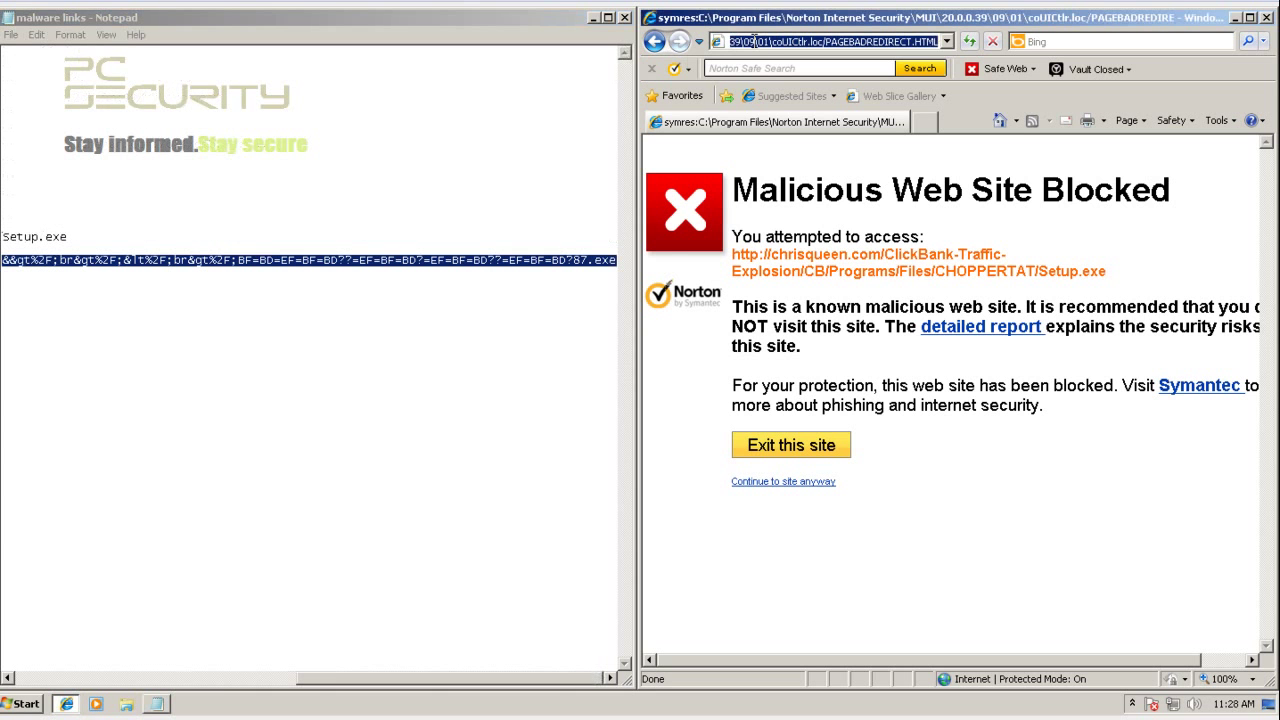
{"action": "key", "text": "ctrl+v"}
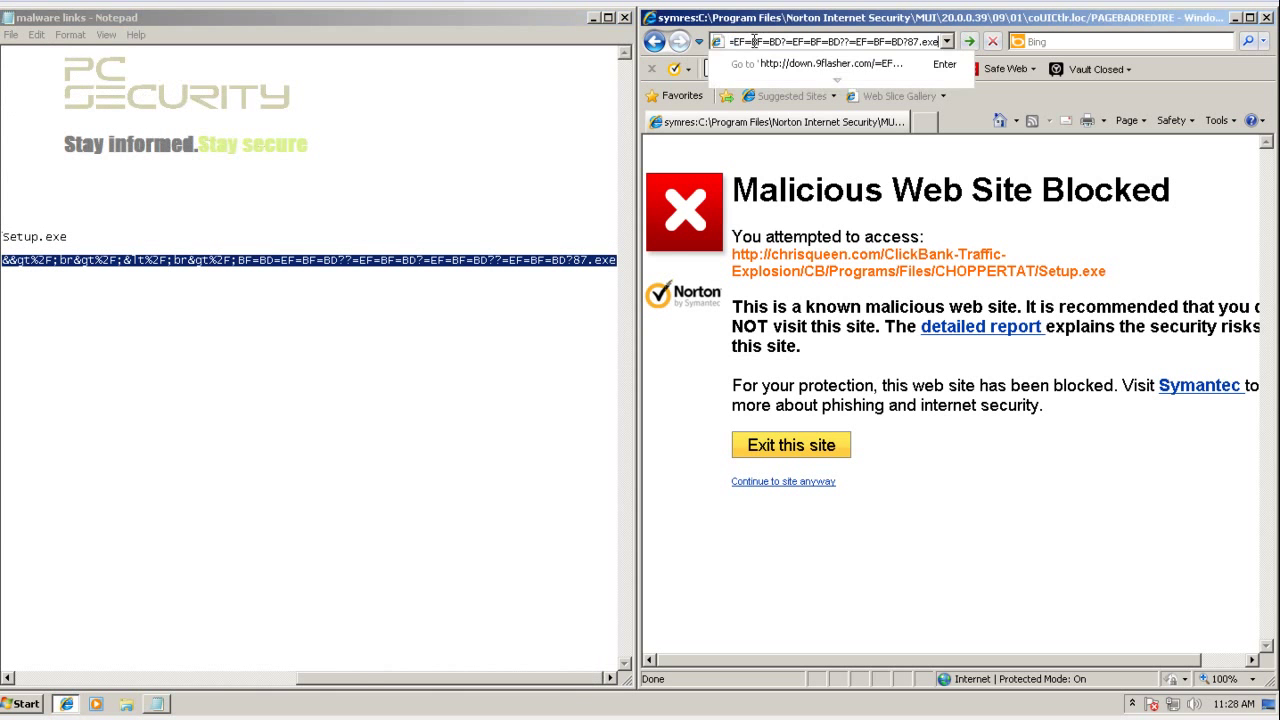
{"action": "key", "text": "Return"}
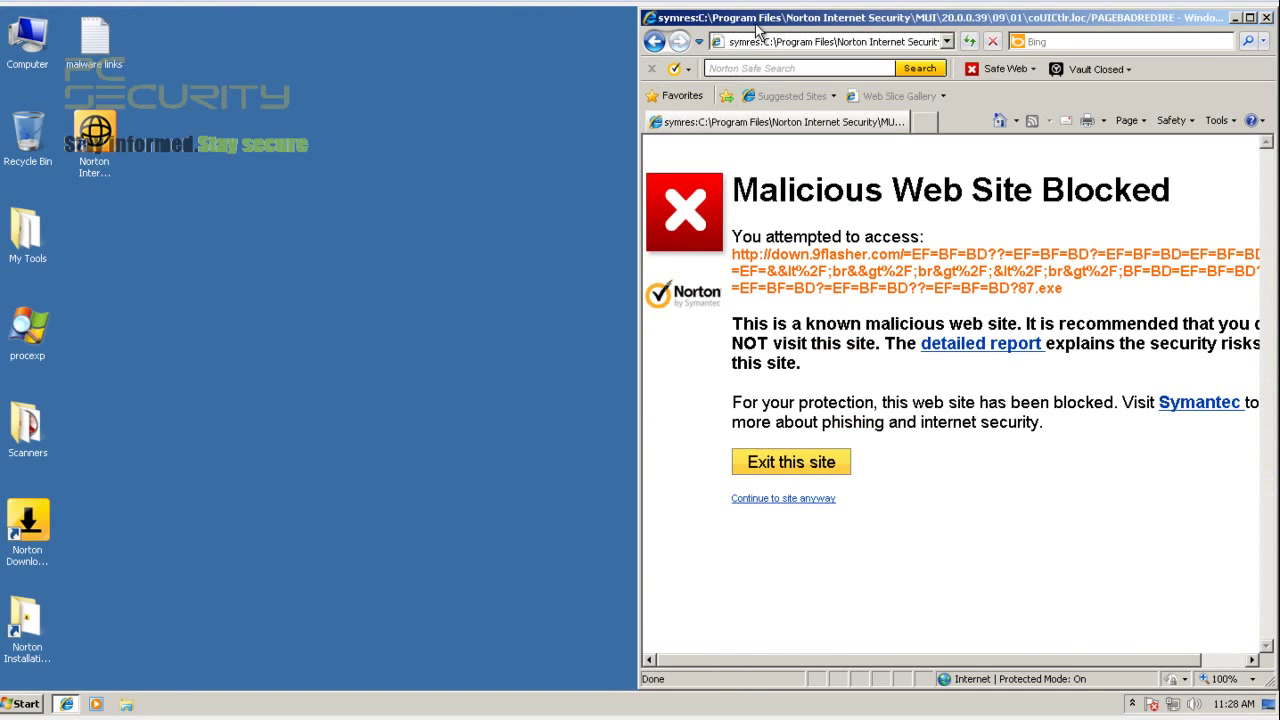
{"action": "left_click_drag", "start_coordinate": [755, 20], "coordinate": [491, 20]}
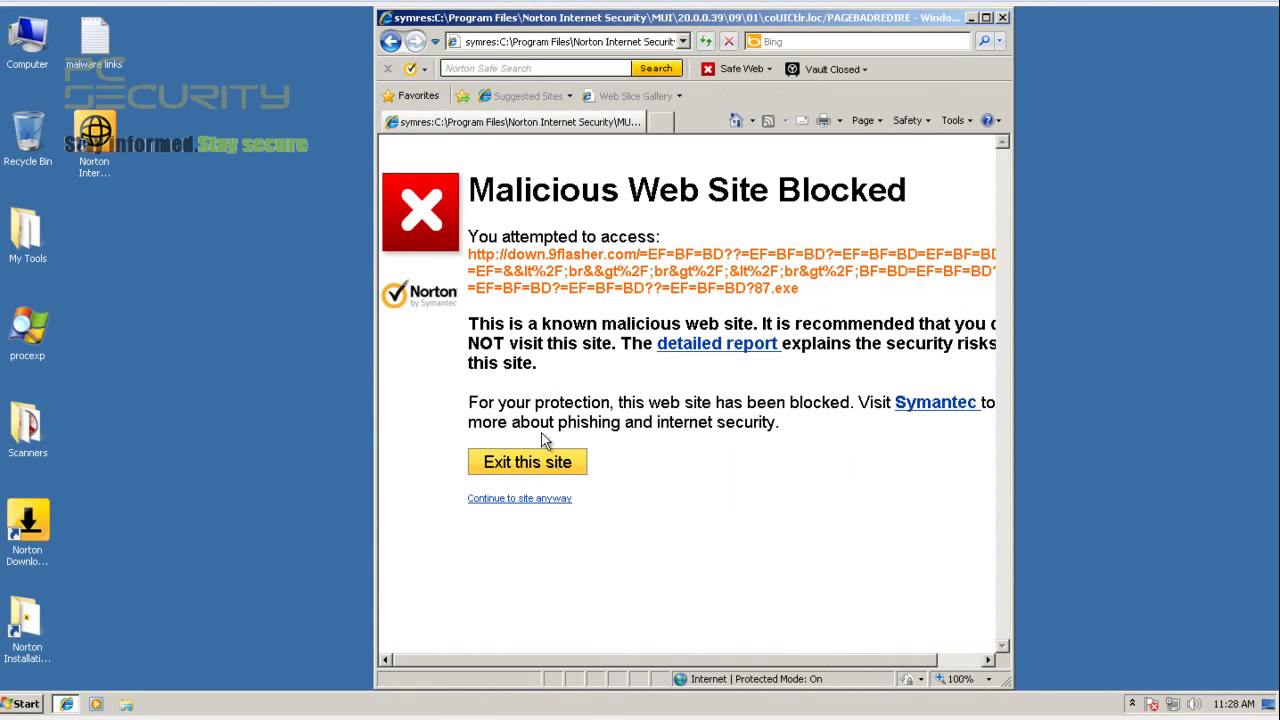
{"action": "left_click", "coordinate": [1002, 17]}
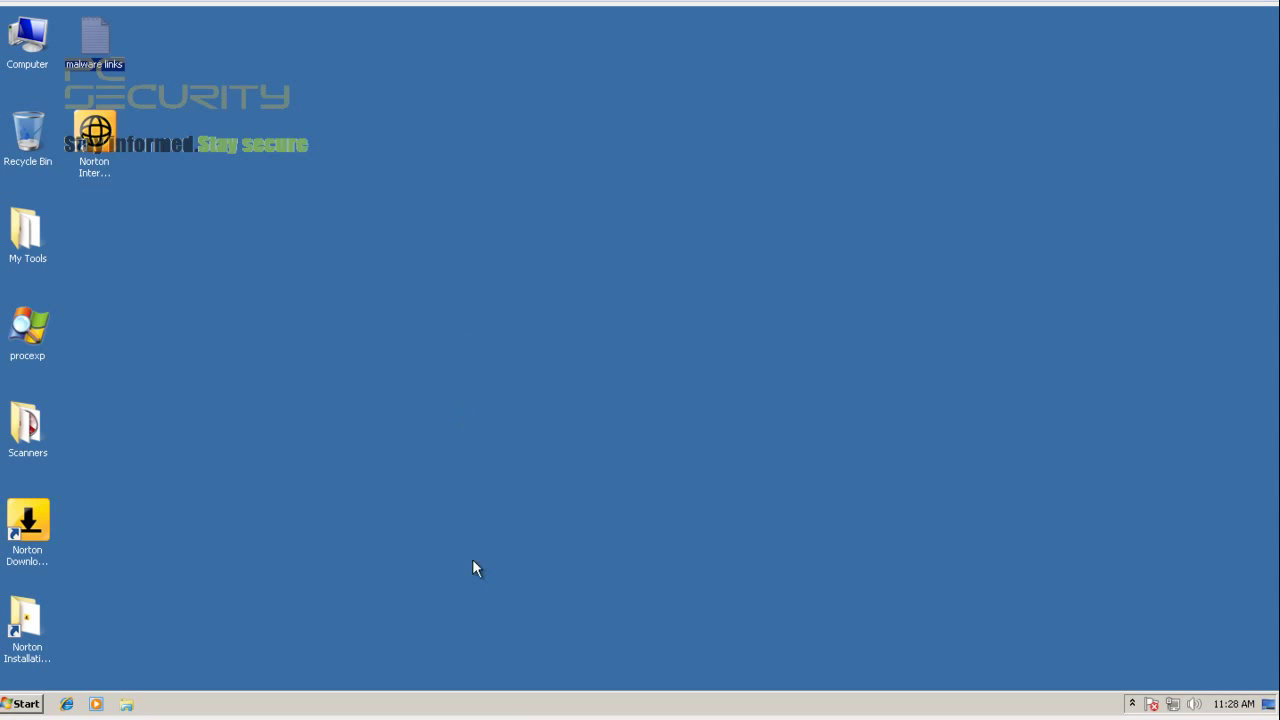
Paste the malware folder onto the desktop and open it to look through its sample files
{"action": "key", "text": "ctrl+v"}
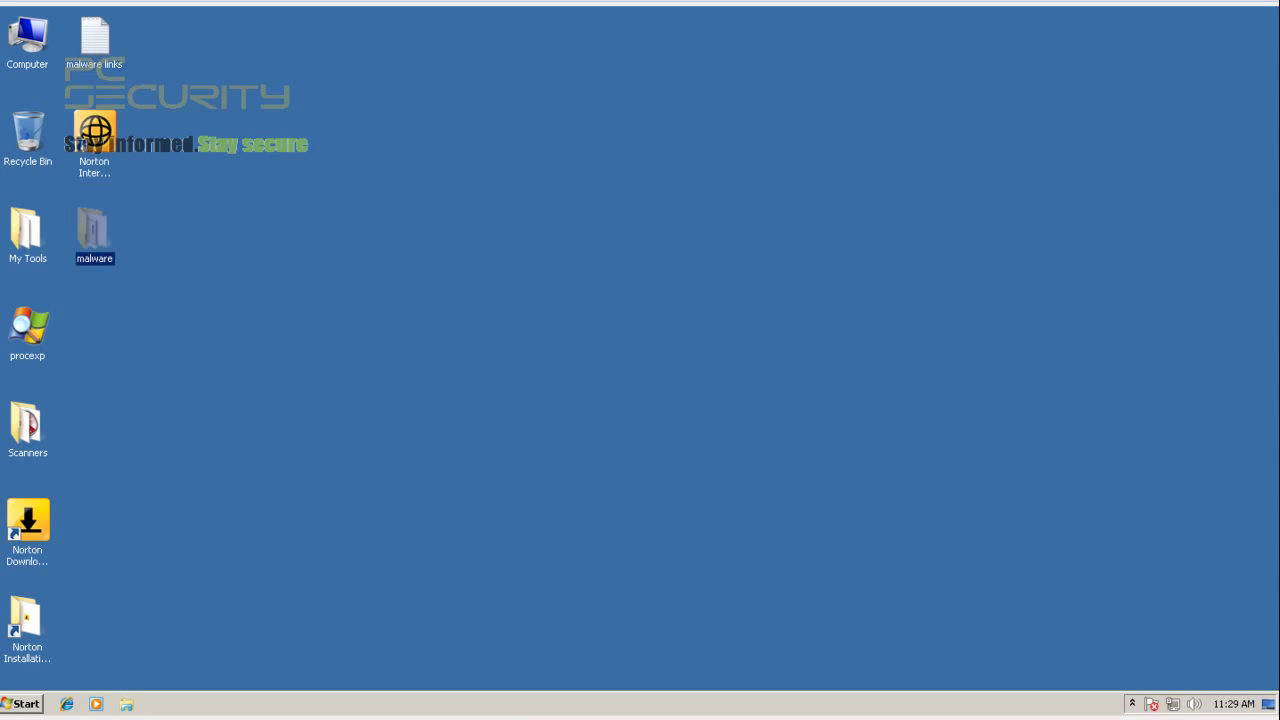
{"action": "double_click", "coordinate": [100, 246]}
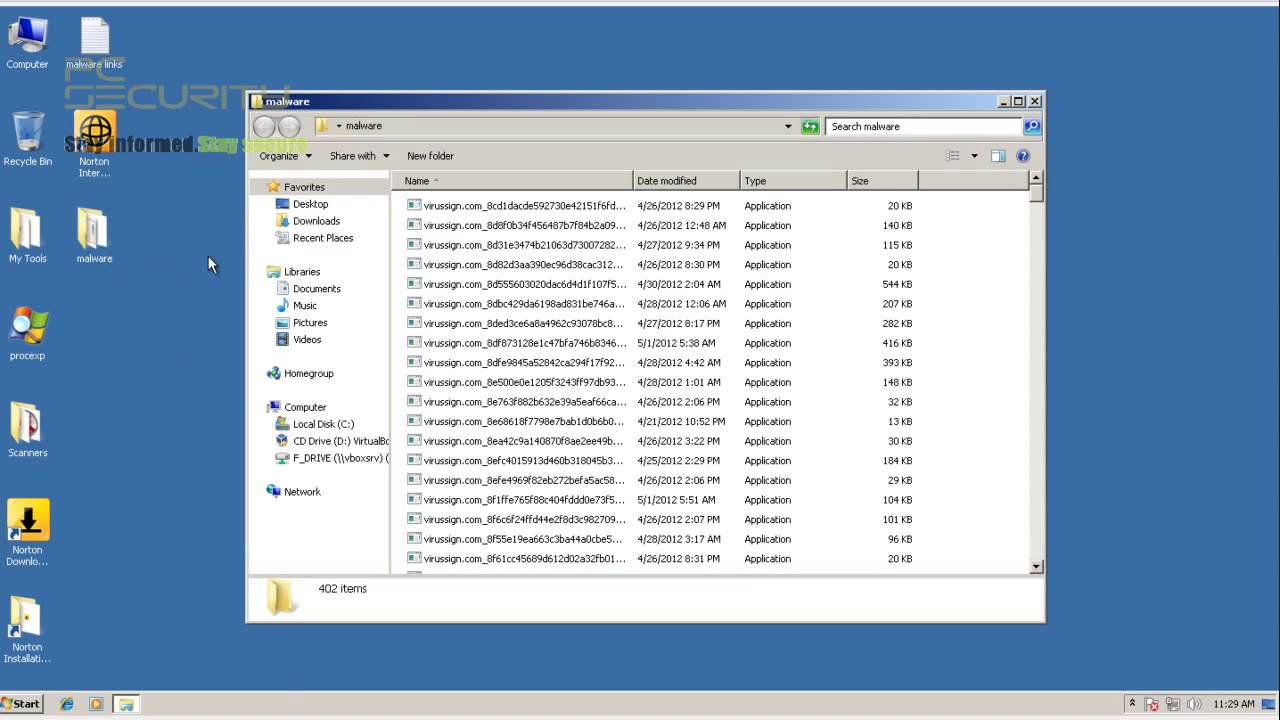
{"action": "scroll", "coordinate": [545, 342], "scroll_direction": "down", "scroll_amount": 15}
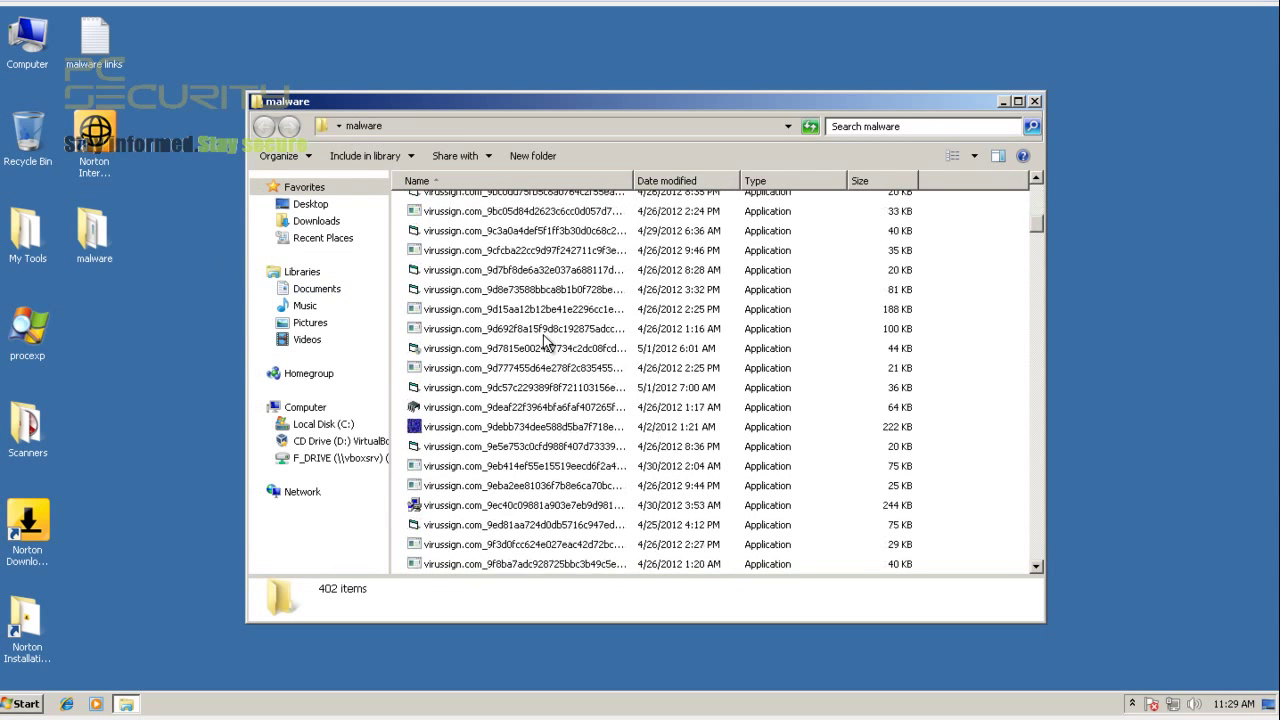
{"action": "scroll", "coordinate": [545, 342], "scroll_direction": "down", "scroll_amount": 20}
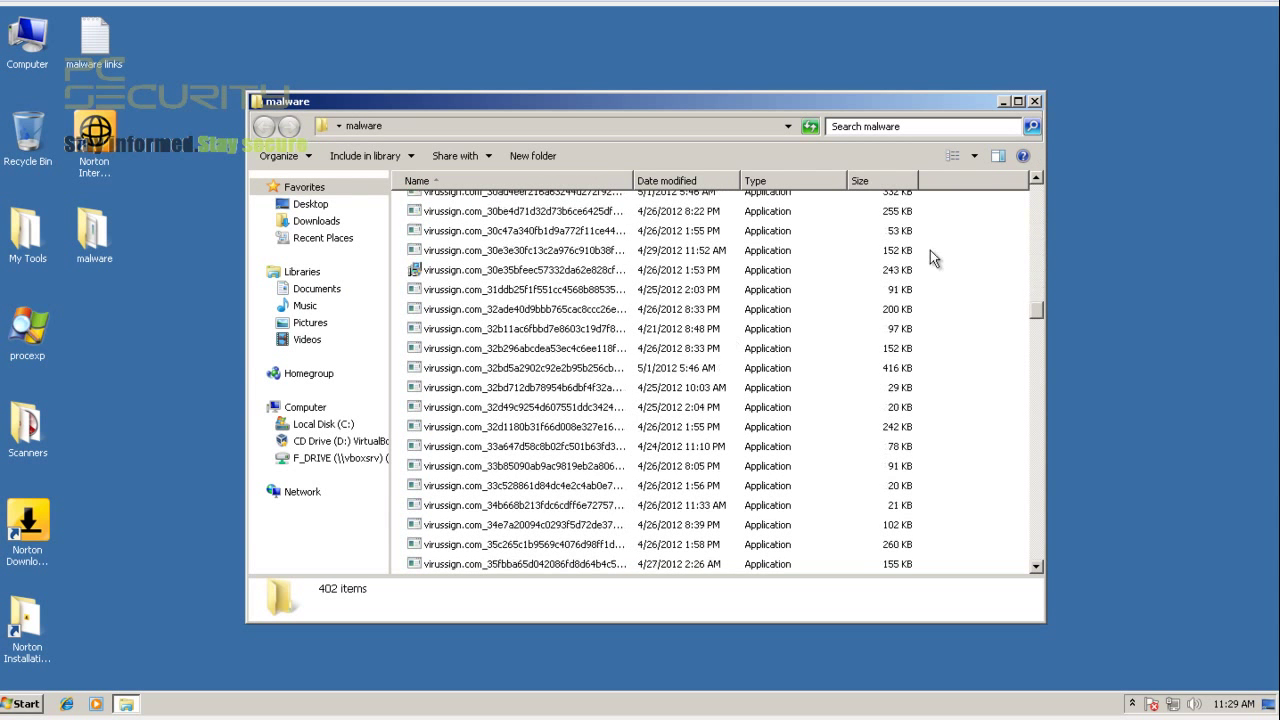
Close the malware folder, scan it with Norton, and arrange the Action Required and On-Demand Scan windows so both can be followed
{"action": "left_click", "coordinate": [1036, 102]}
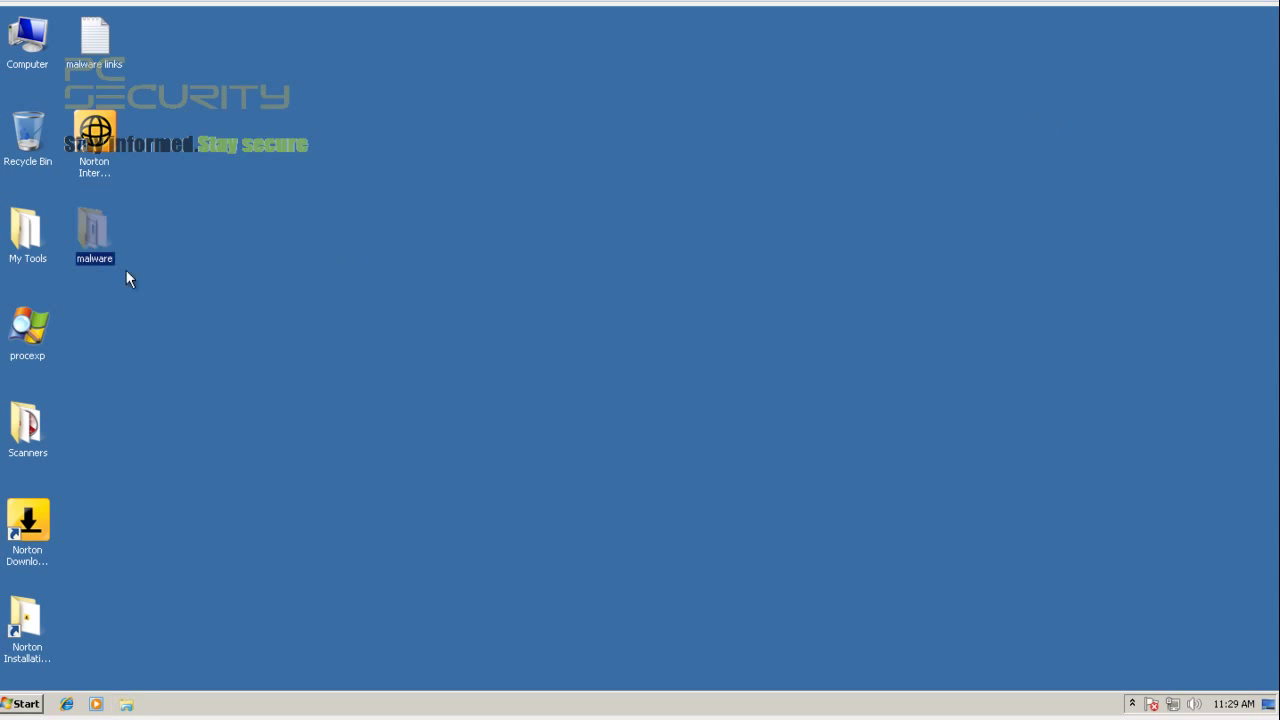
{"action": "right_click", "coordinate": [88, 241]}
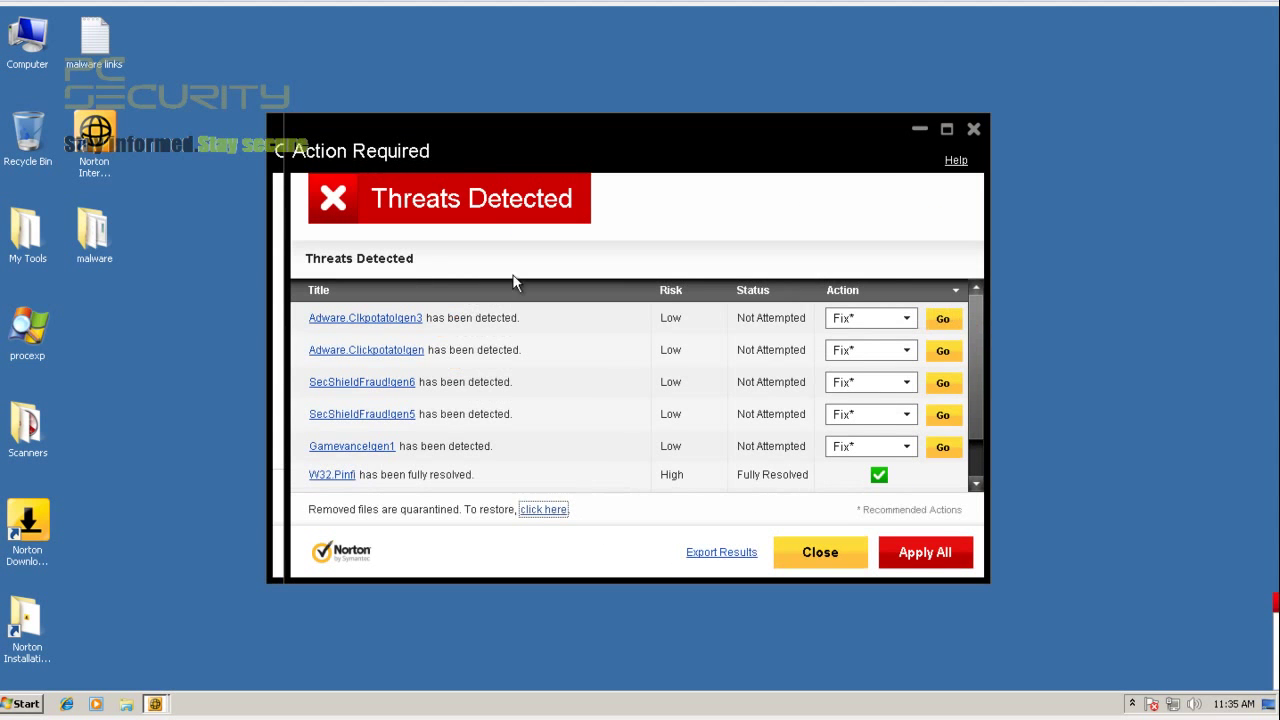
{"action": "left_click_drag", "start_coordinate": [557, 153], "coordinate": [892, 132]}
{"action": "left_click_drag", "start_coordinate": [418, 151], "coordinate": [246, 121]}
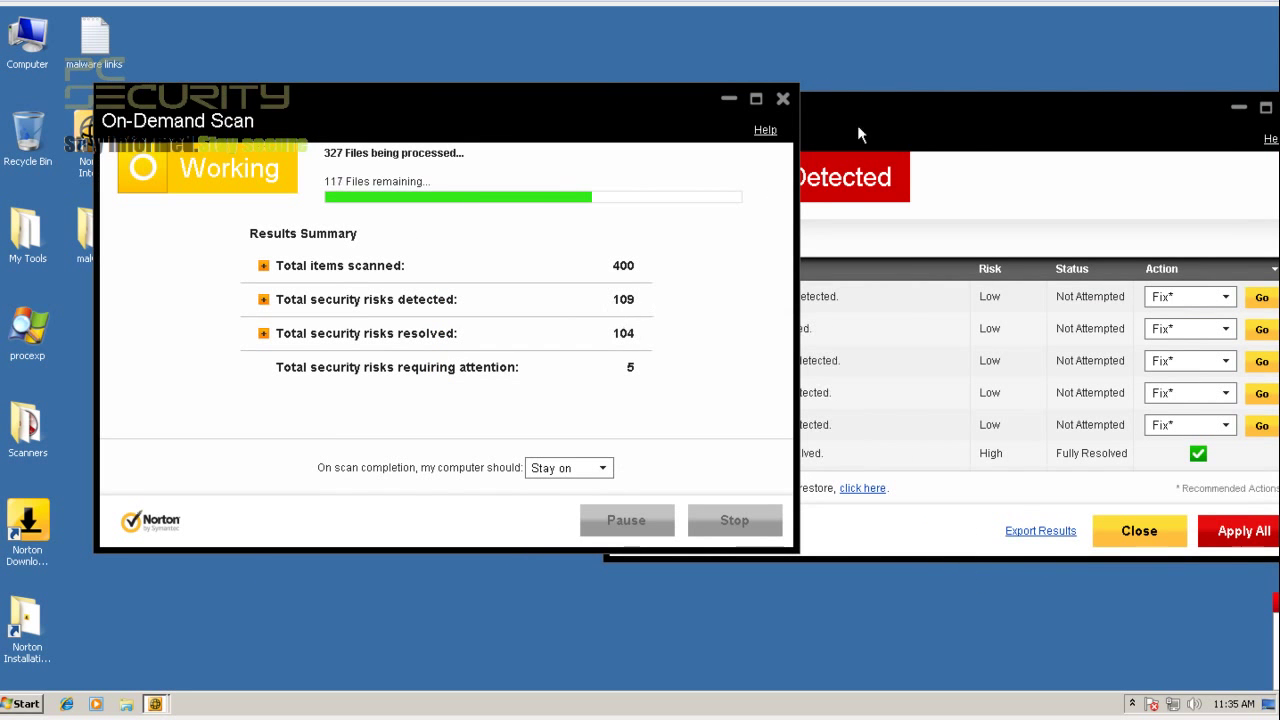
{"action": "left_click_drag", "start_coordinate": [867, 119], "coordinate": [563, 122]}
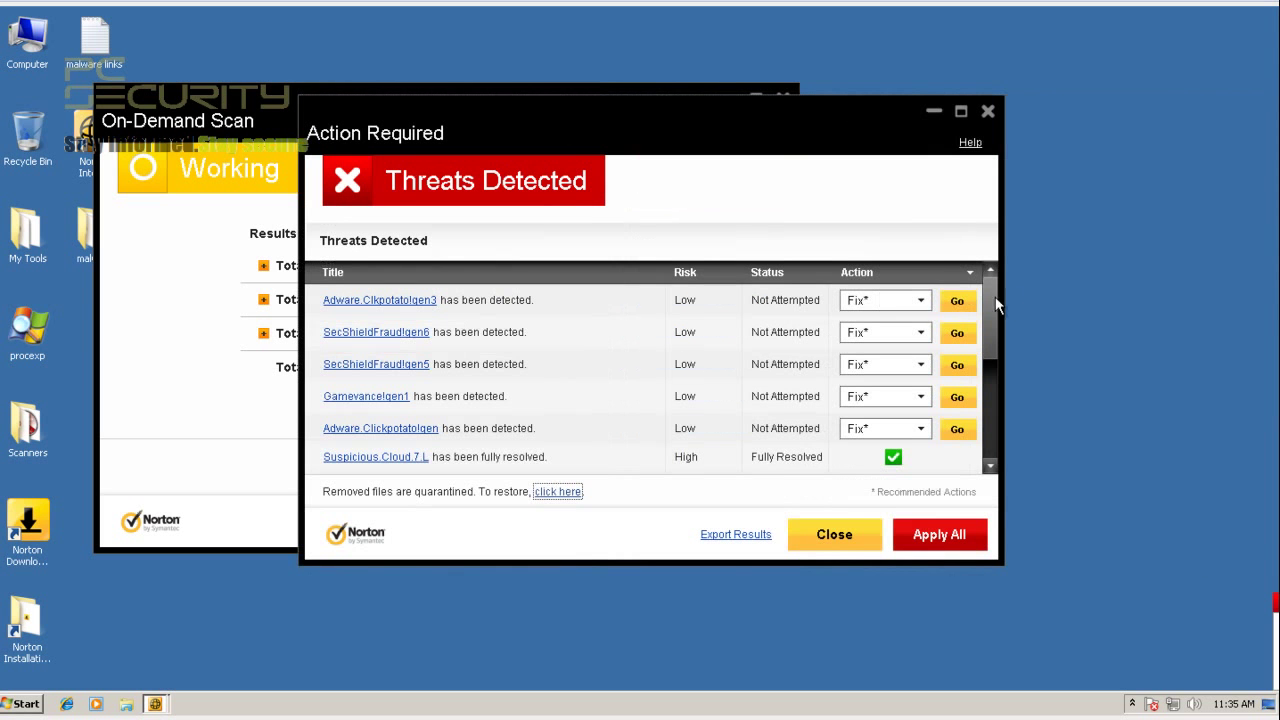
Examine the action choices for Adware.Clkpotato!gen3, the detected threats list and the On-Demand Scan results summary
{"action": "left_click", "coordinate": [920, 300]}
{"action": "left_click", "coordinate": [891, 326]}
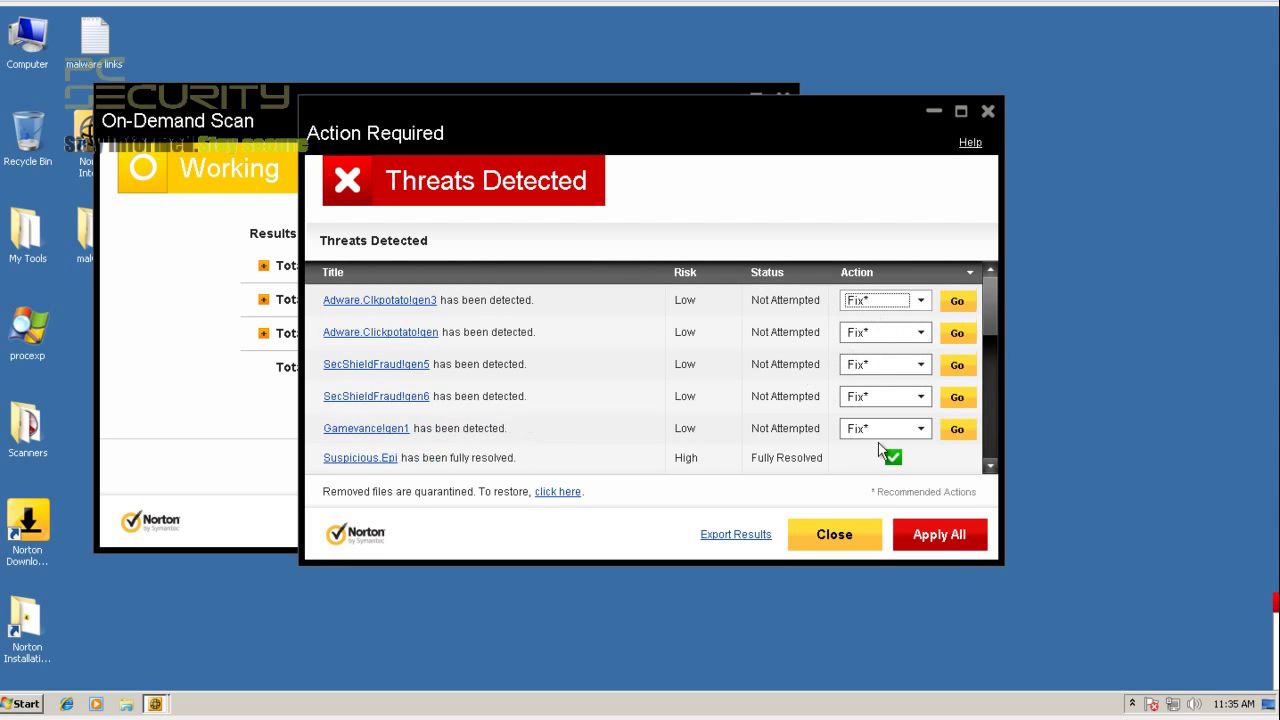
{"action": "mouse_move", "coordinate": [990, 308]}
{"action": "left_mouse_down"}
{"action": "mouse_move", "coordinate": [984, 448]}
{"action": "mouse_move", "coordinate": [968, 312]}
{"action": "left_mouse_up"}
{"action": "left_click", "coordinate": [157, 366]}
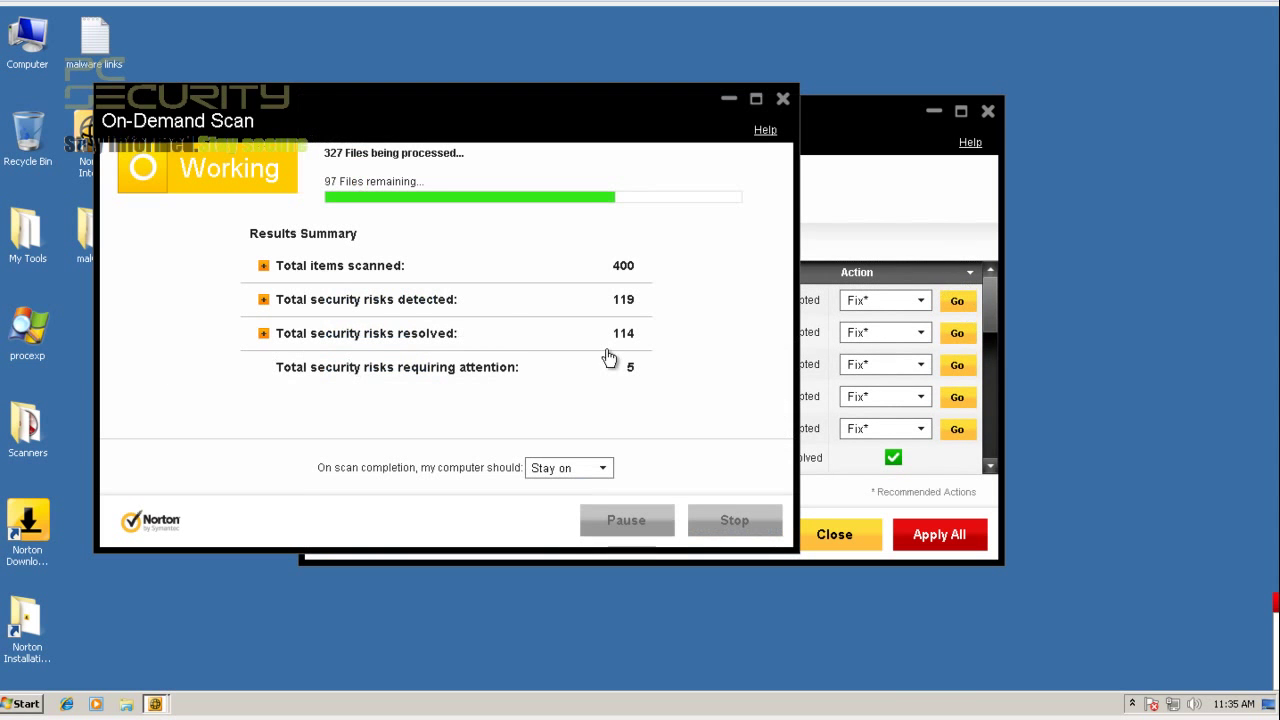
{"action": "left_click", "coordinate": [880, 150]}
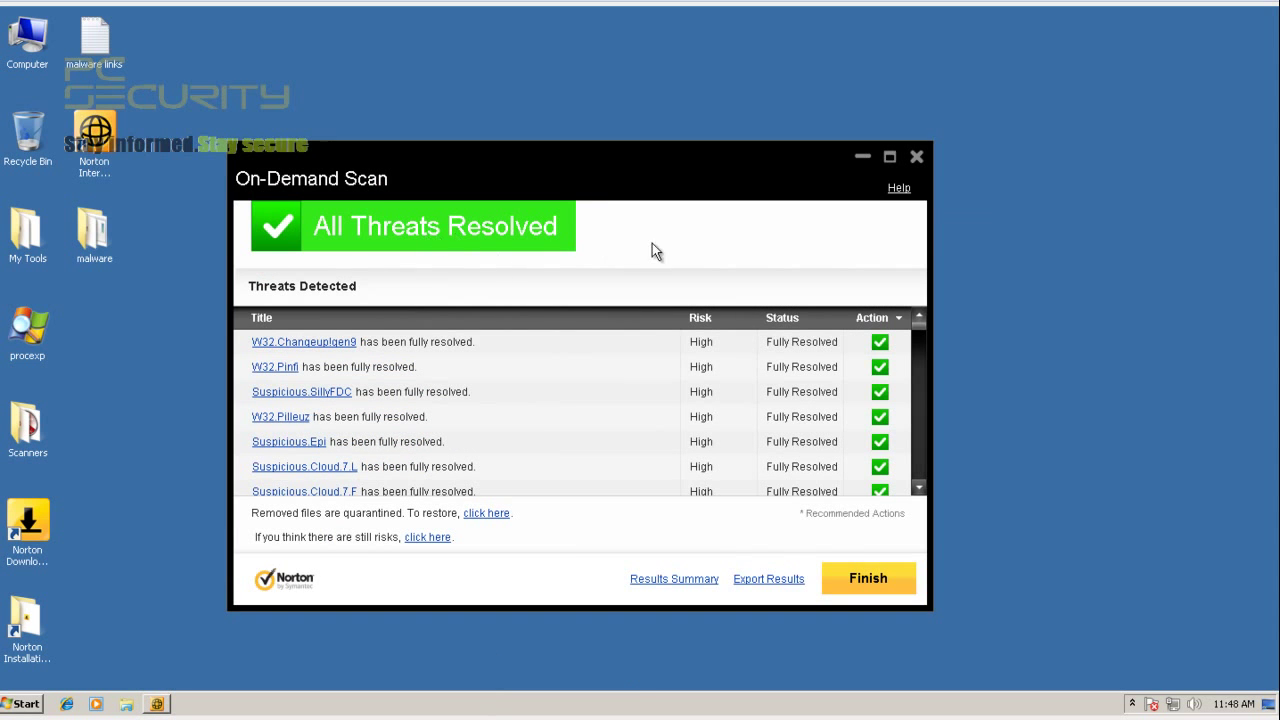
Review and finish the Norton scan results, and reopen the desktop's malware folder to look through the remaining samples
{"action": "left_click_drag", "start_coordinate": [919, 327], "coordinate": [920, 484]}
{"action": "left_click", "coordinate": [866, 578]}
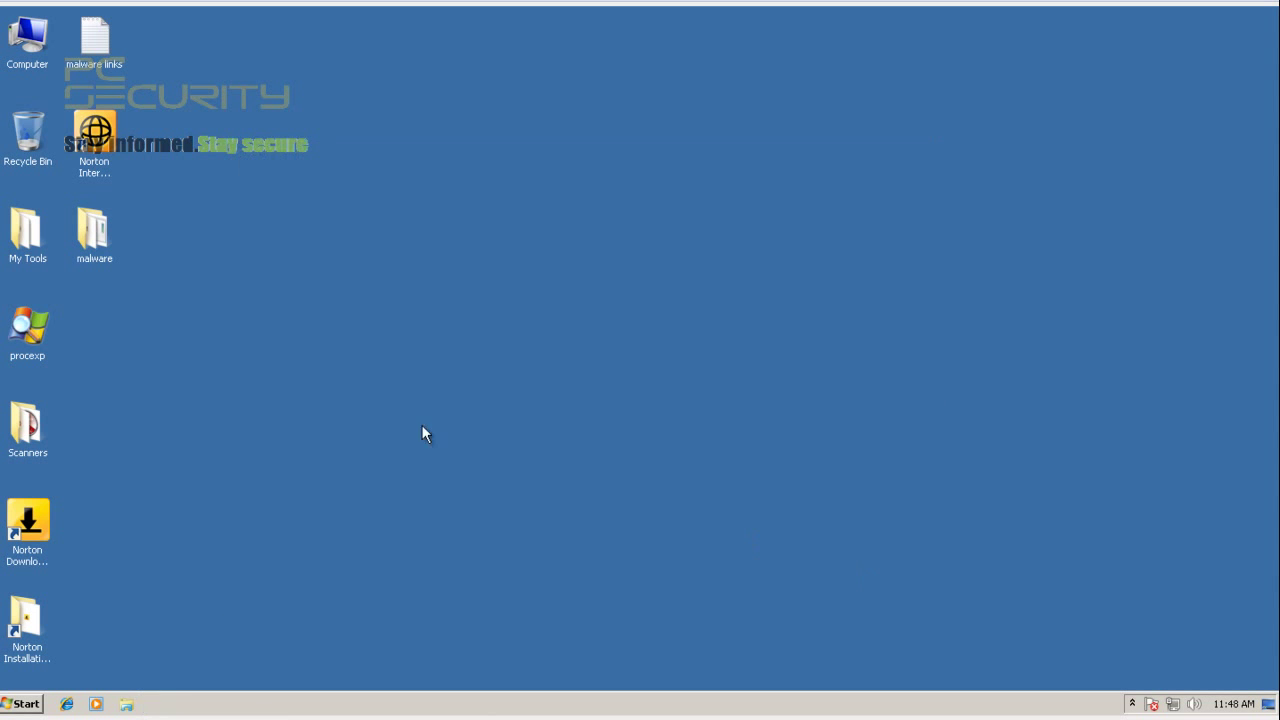
{"action": "double_click", "coordinate": [82, 243]}
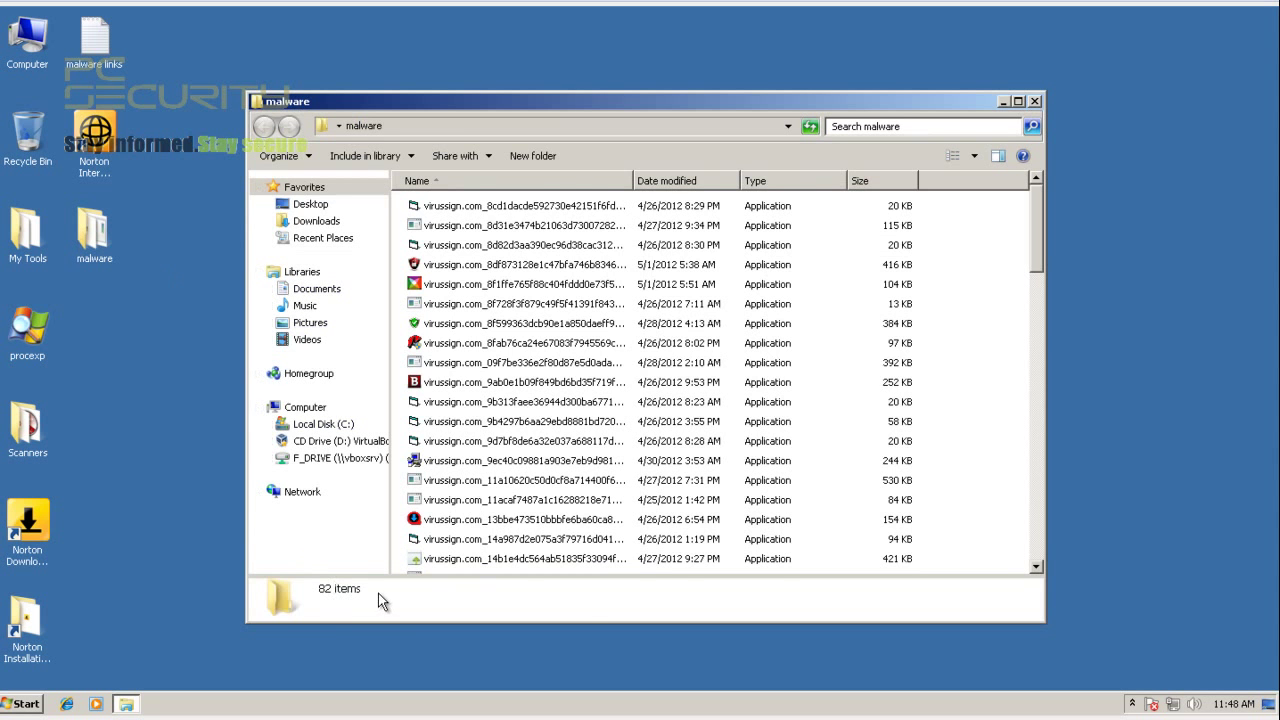
{"action": "left_click", "coordinate": [588, 366]}
{"action": "scroll", "coordinate": [589, 369], "scroll_direction": "down", "scroll_amount": 5}
{"action": "scroll", "coordinate": [588, 369], "scroll_direction": "down", "scroll_amount": 15}
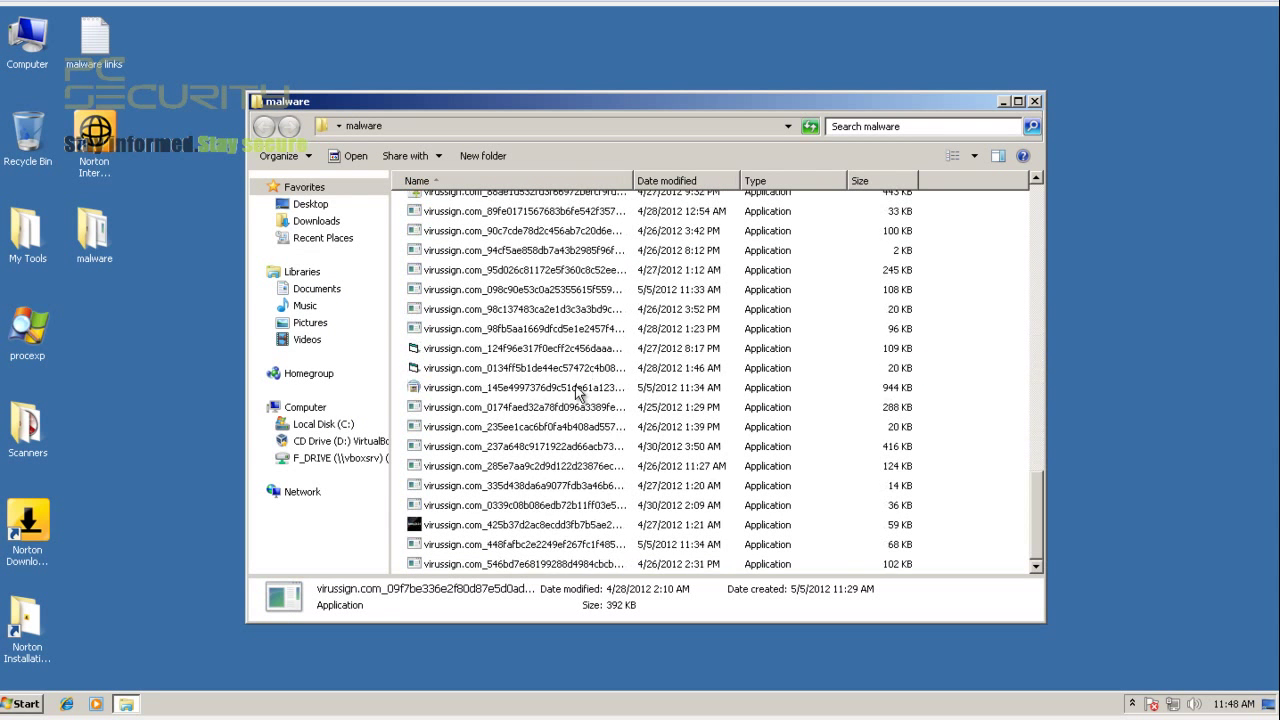
{"action": "left_click", "coordinate": [583, 388]}
{"action": "left_click", "coordinate": [576, 428]}
{"action": "scroll", "coordinate": [603, 452], "scroll_direction": "up", "scroll_amount": 15}
{"action": "scroll", "coordinate": [560, 390], "scroll_direction": "up", "scroll_amount": 3}
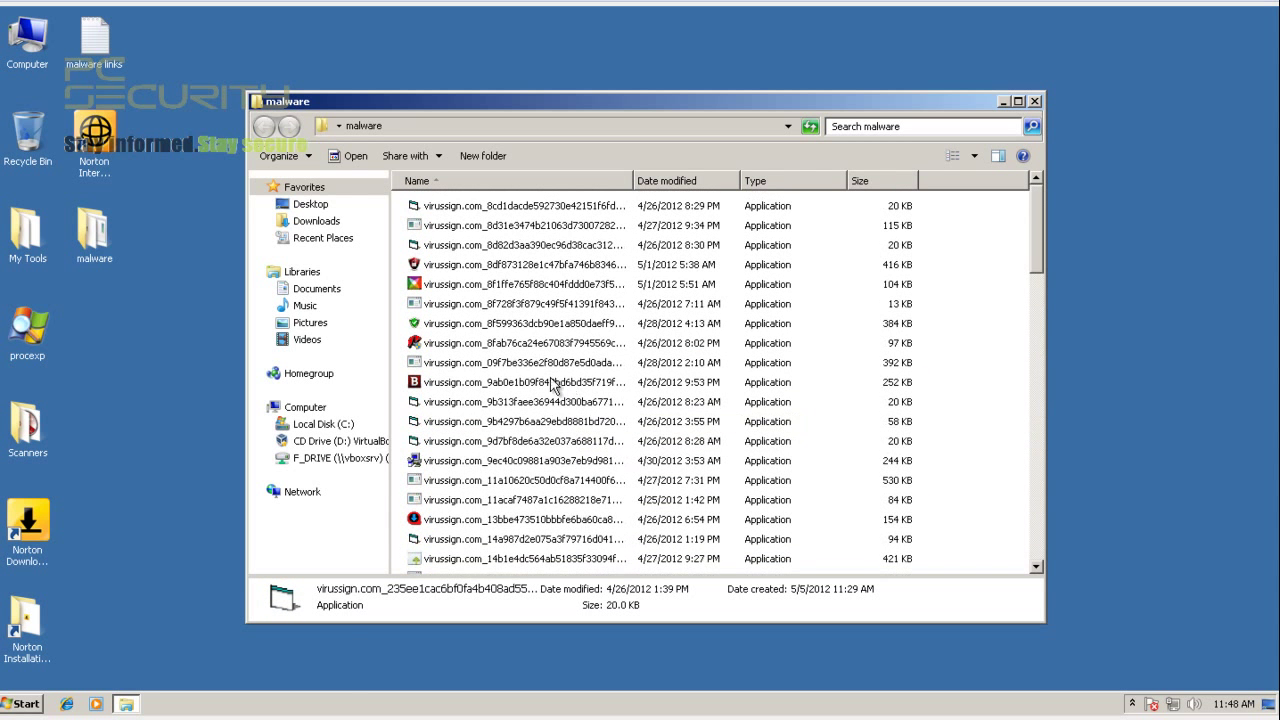
Use Calculator to work out the detection ratio, dividing the samples removed (402 minus 82) by 402
{"action": "left_click", "coordinate": [22, 695]}
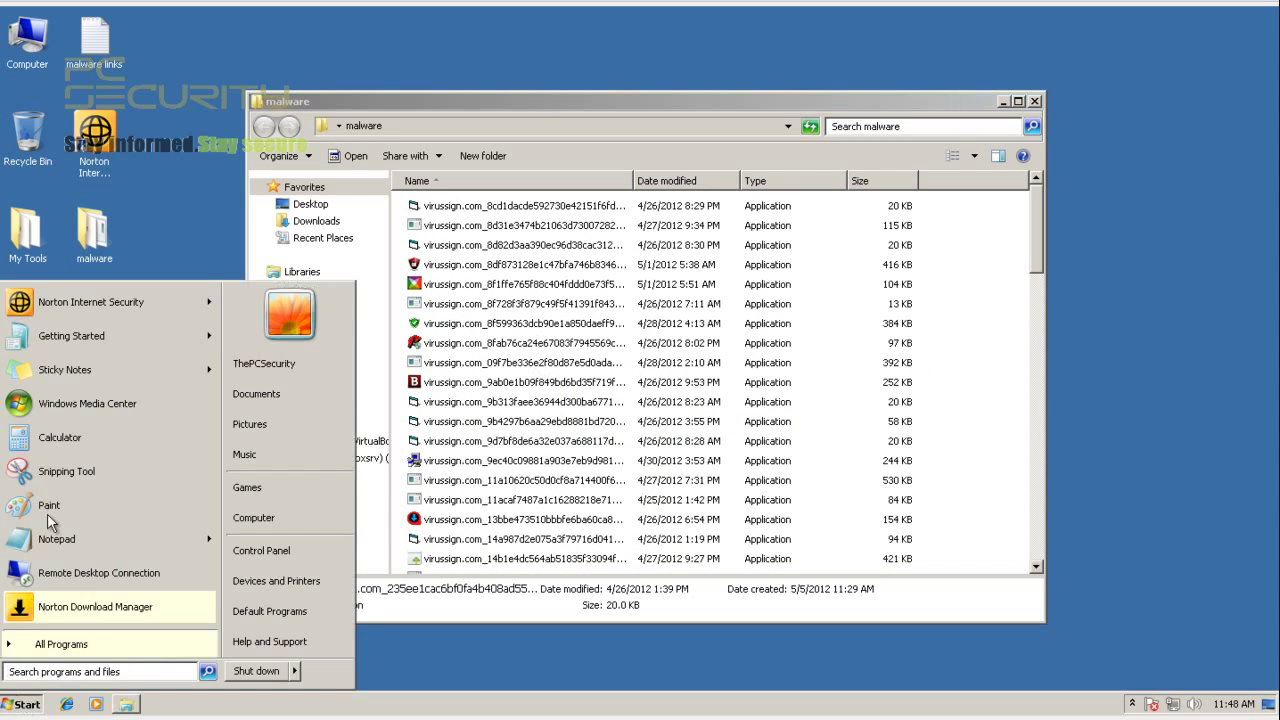
{"action": "left_click", "coordinate": [60, 438]}
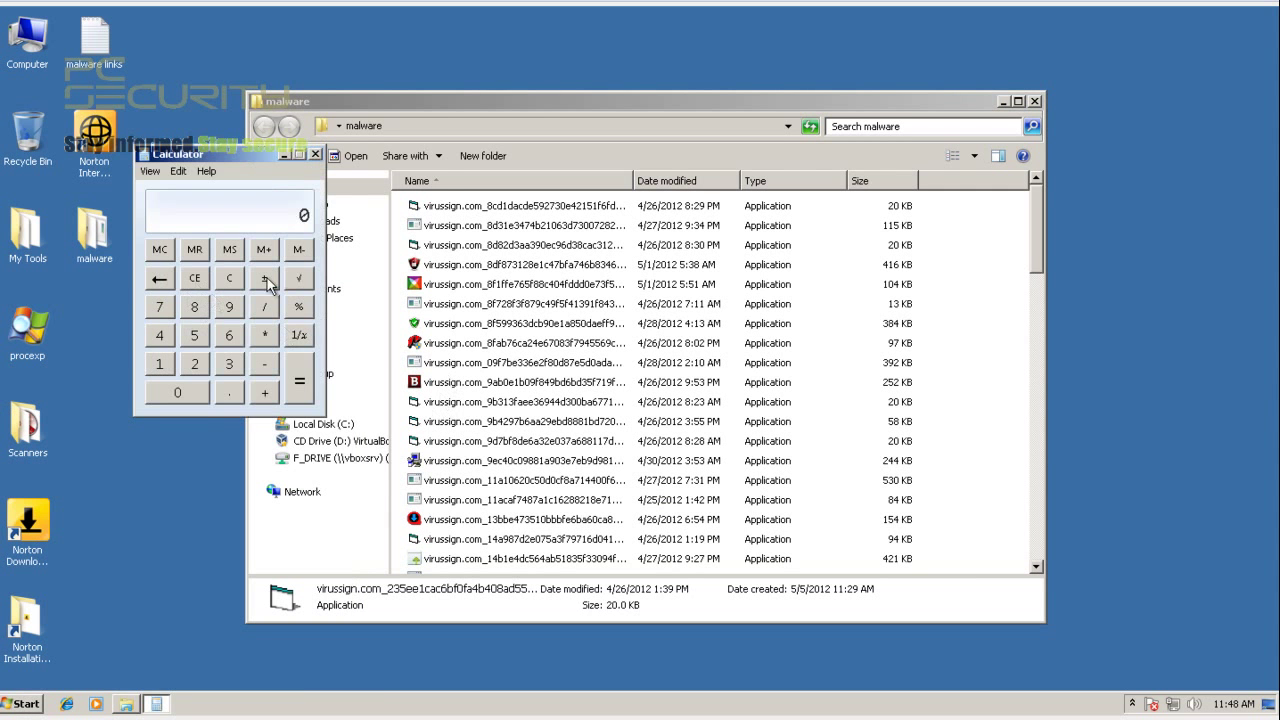
{"action": "left_click", "coordinate": [433, 101]}
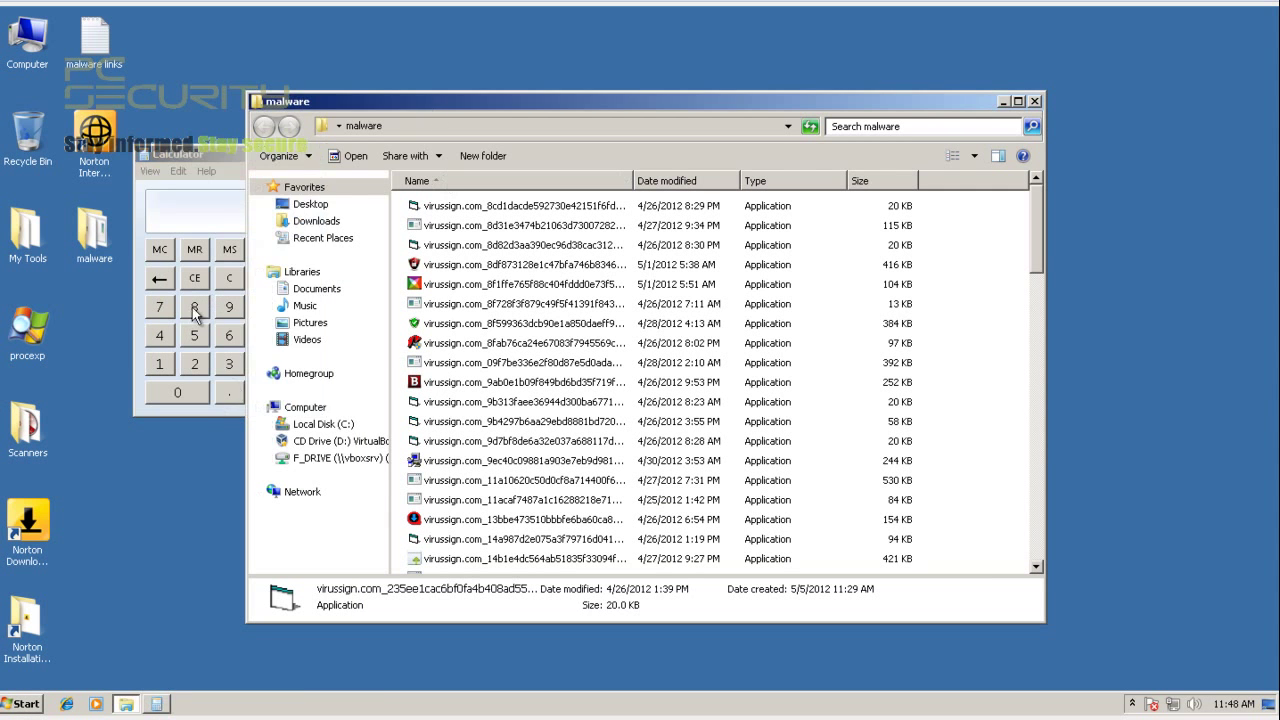
{"action": "left_click", "coordinate": [210, 153]}
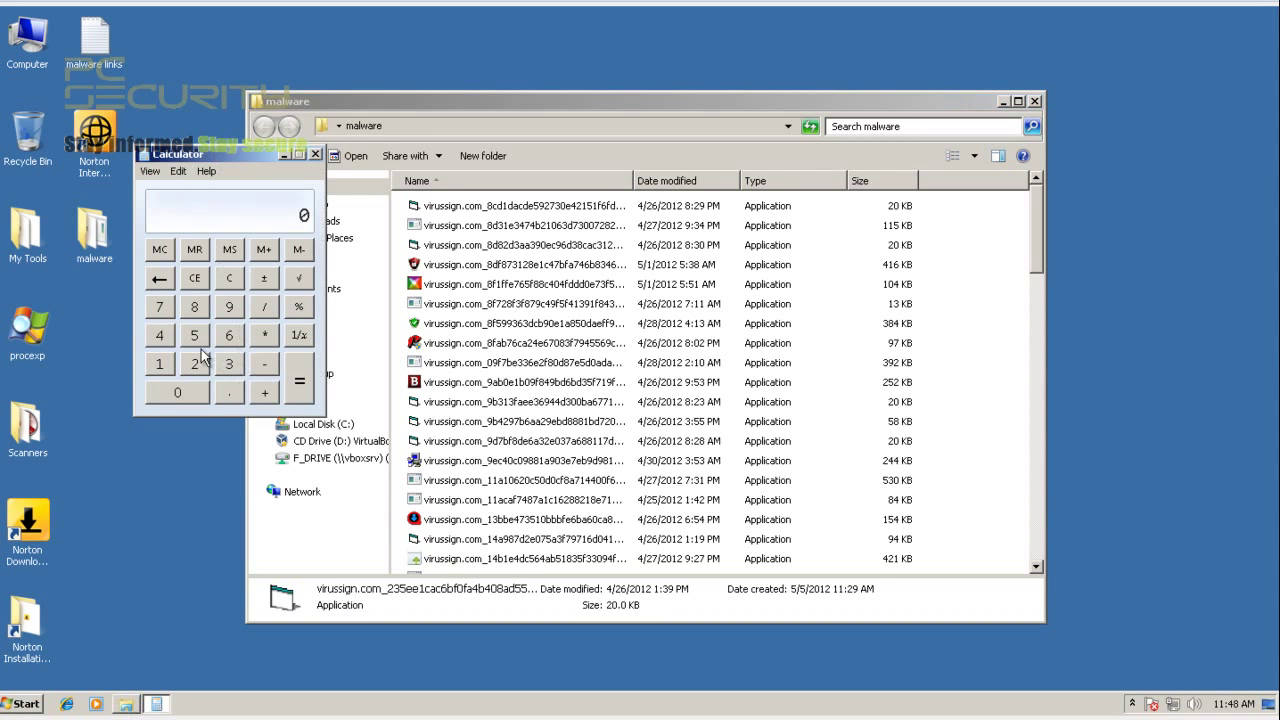
{"action": "left_click", "coordinate": [163, 338]}
{"action": "left_click", "coordinate": [168, 386]}
{"action": "left_click", "coordinate": [196, 366]}
{"action": "left_click", "coordinate": [196, 308]}
{"action": "left_click", "coordinate": [263, 309]}
{"action": "left_click", "coordinate": [159, 338]}
{"action": "left_click", "coordinate": [178, 392]}
{"action": "left_click", "coordinate": [195, 364]}
{"action": "left_click", "coordinate": [299, 388]}
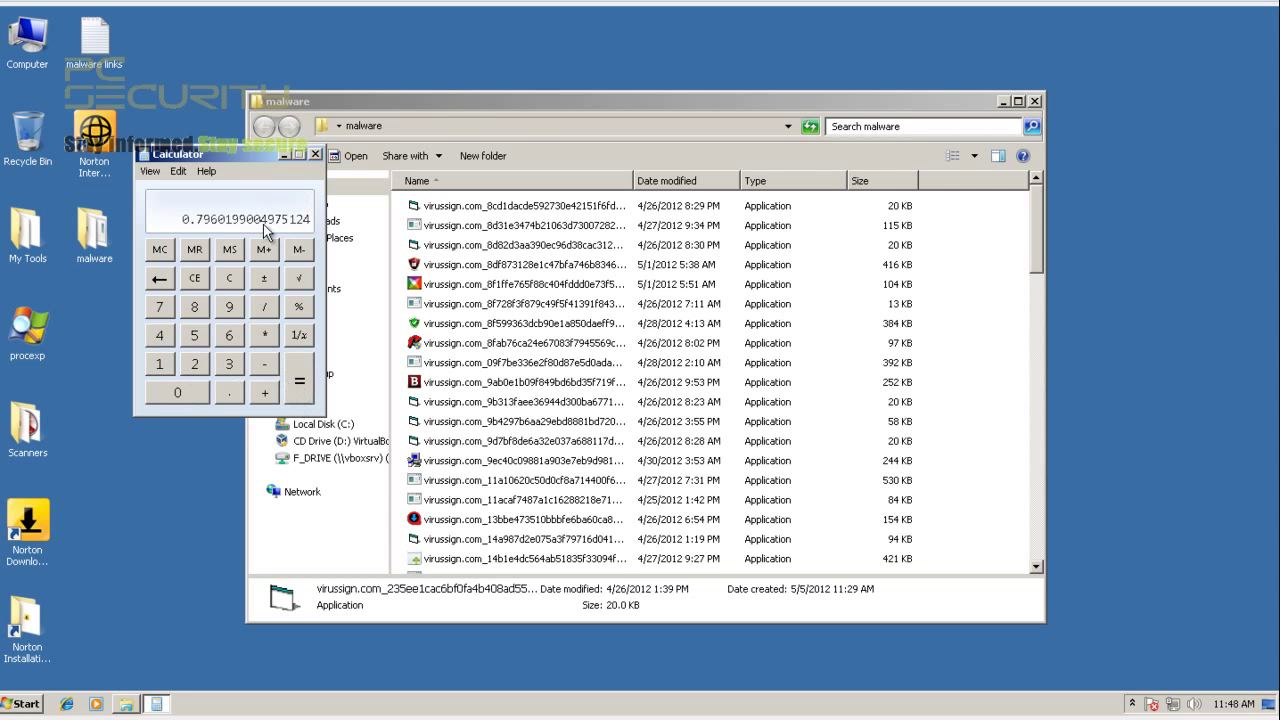
Recheck how many samples remain in the malware folder, and close the folder window and Calculator
{"action": "left_click_drag", "start_coordinate": [459, 108], "coordinate": [621, 101]}
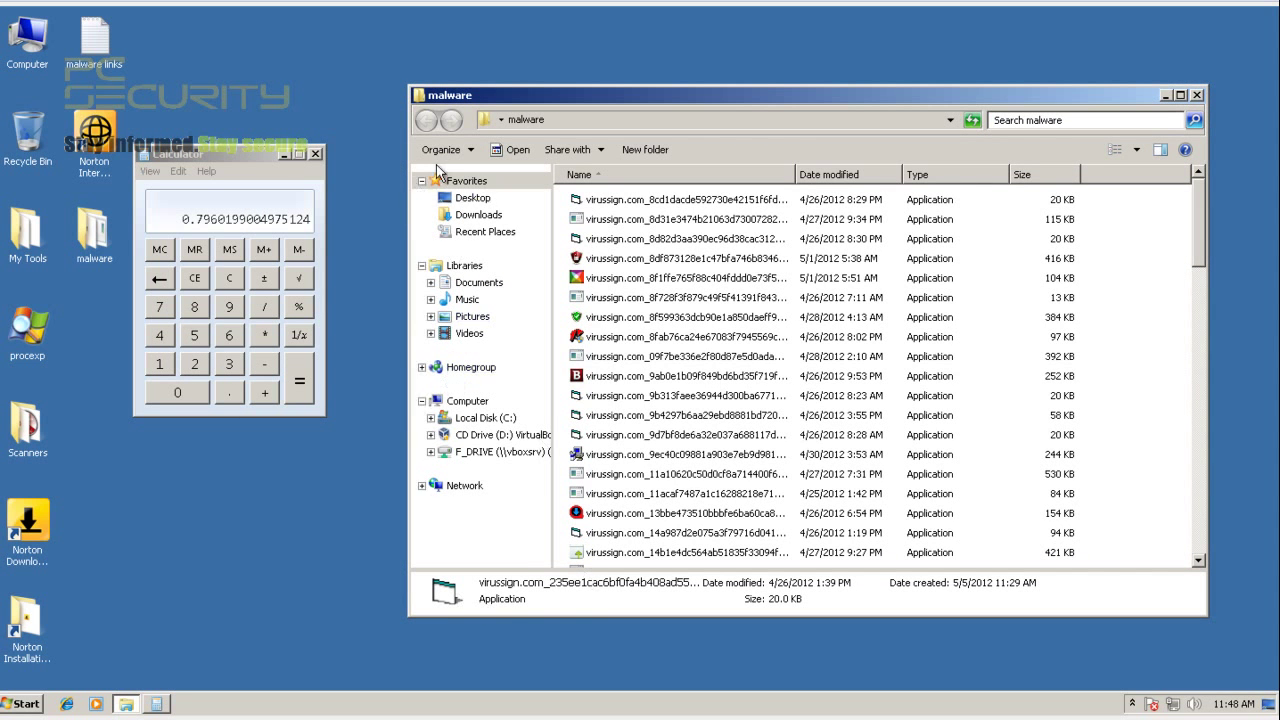
{"action": "left_click", "coordinate": [515, 119]}
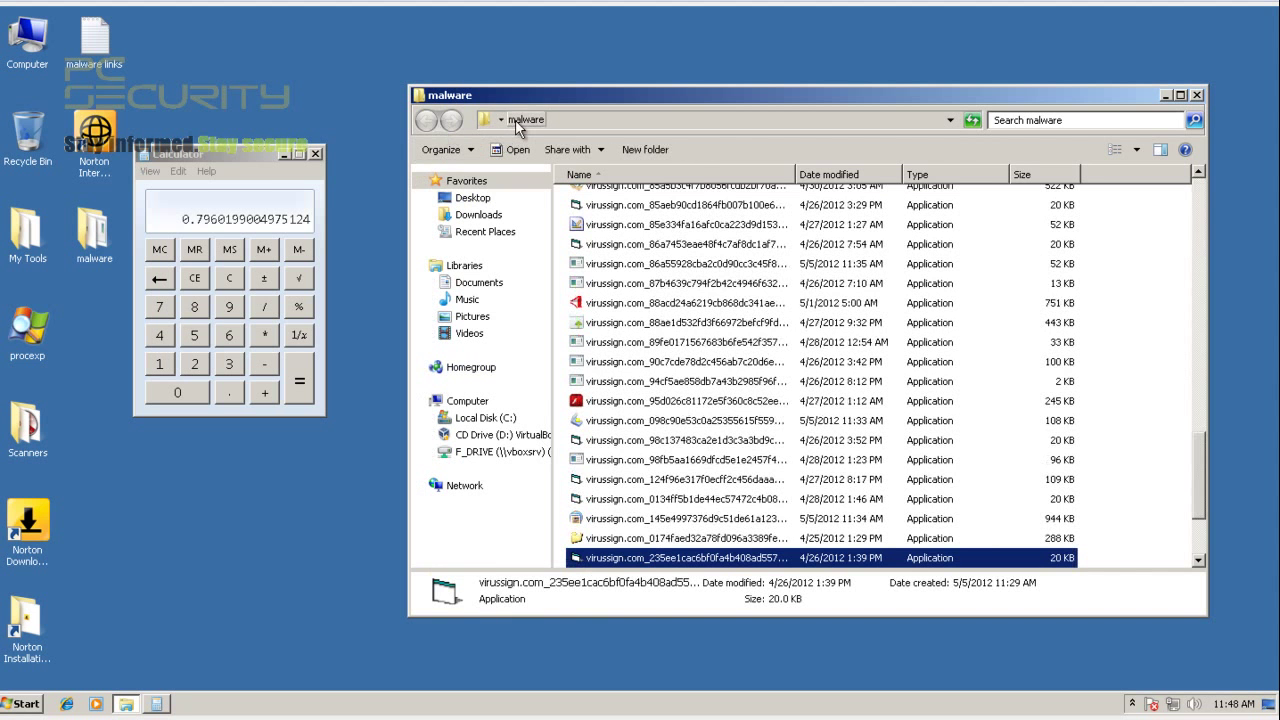
{"action": "left_click", "coordinate": [1196, 94]}
{"action": "double_click", "coordinate": [93, 235]}
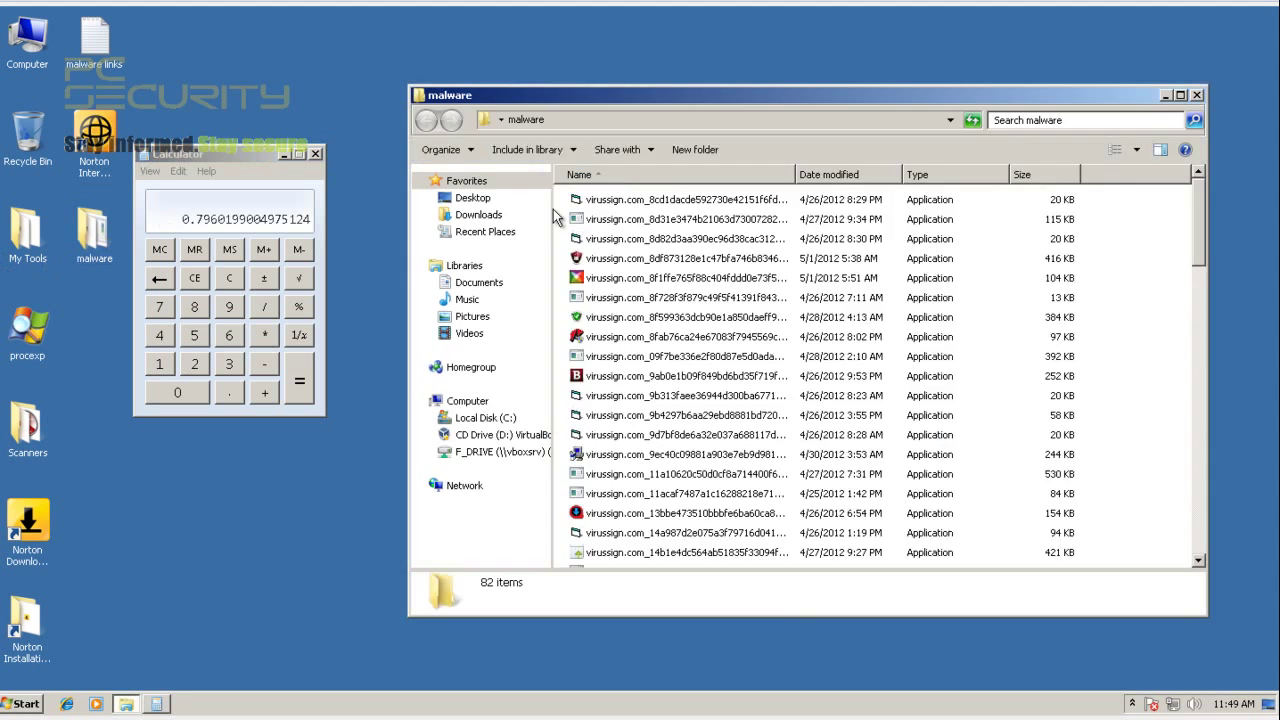
{"action": "left_click", "coordinate": [1199, 96]}
{"action": "left_click_drag", "start_coordinate": [207, 152], "coordinate": [740, 187]}
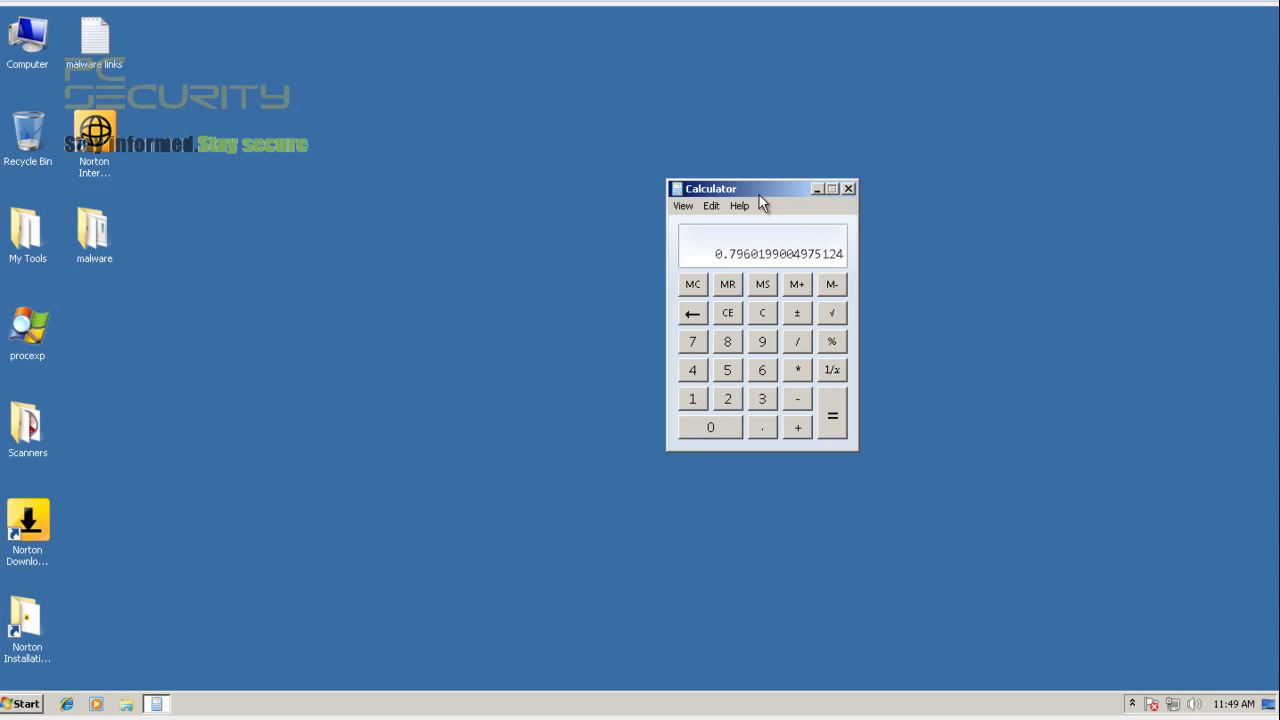
{"action": "left_click", "coordinate": [848, 189]}
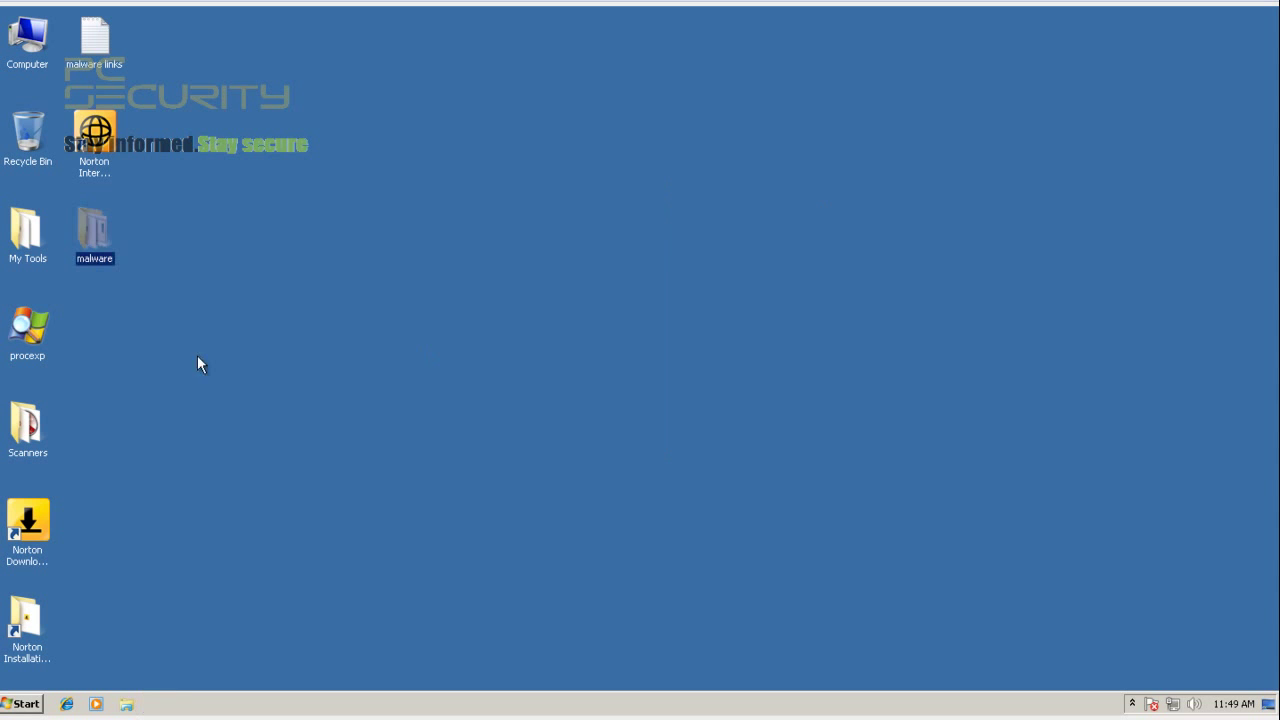
Reopen the malware folder and launch Process Explorer, accepting its license agreement, with the two windows side by side
{"action": "double_click", "coordinate": [106, 259]}
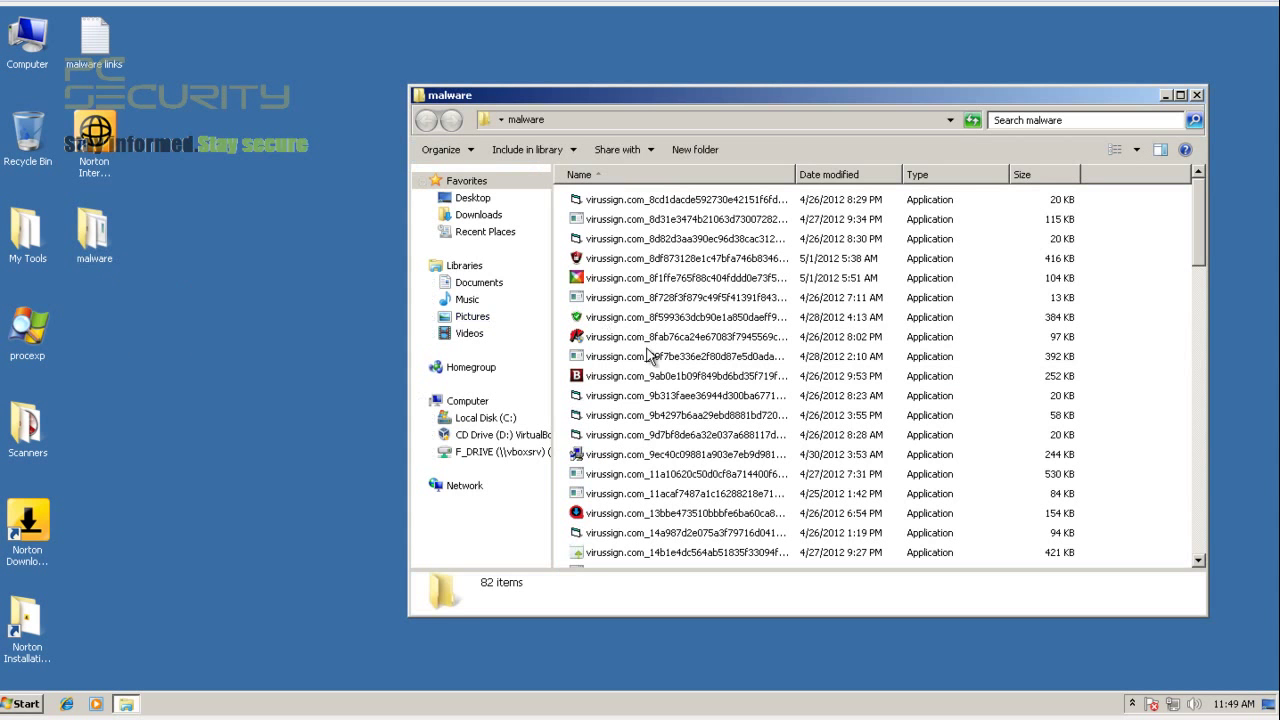
{"action": "double_click", "coordinate": [44, 332]}
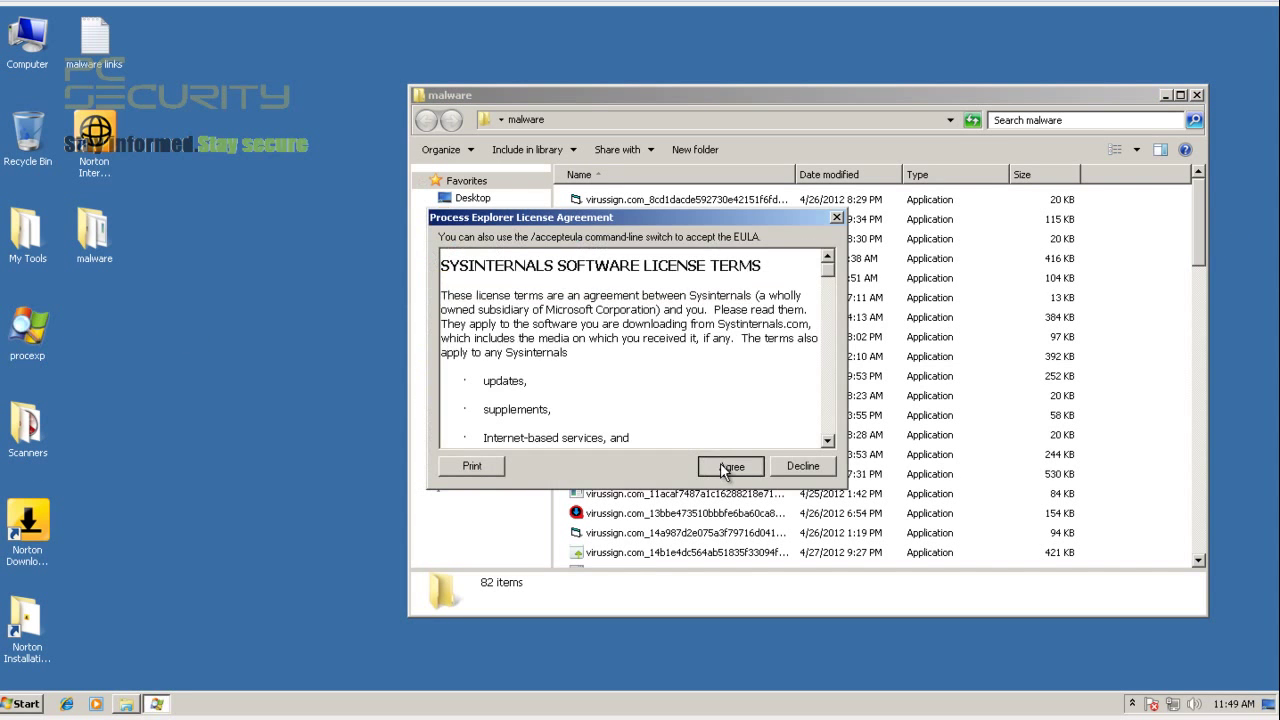
{"action": "left_click", "coordinate": [730, 466]}
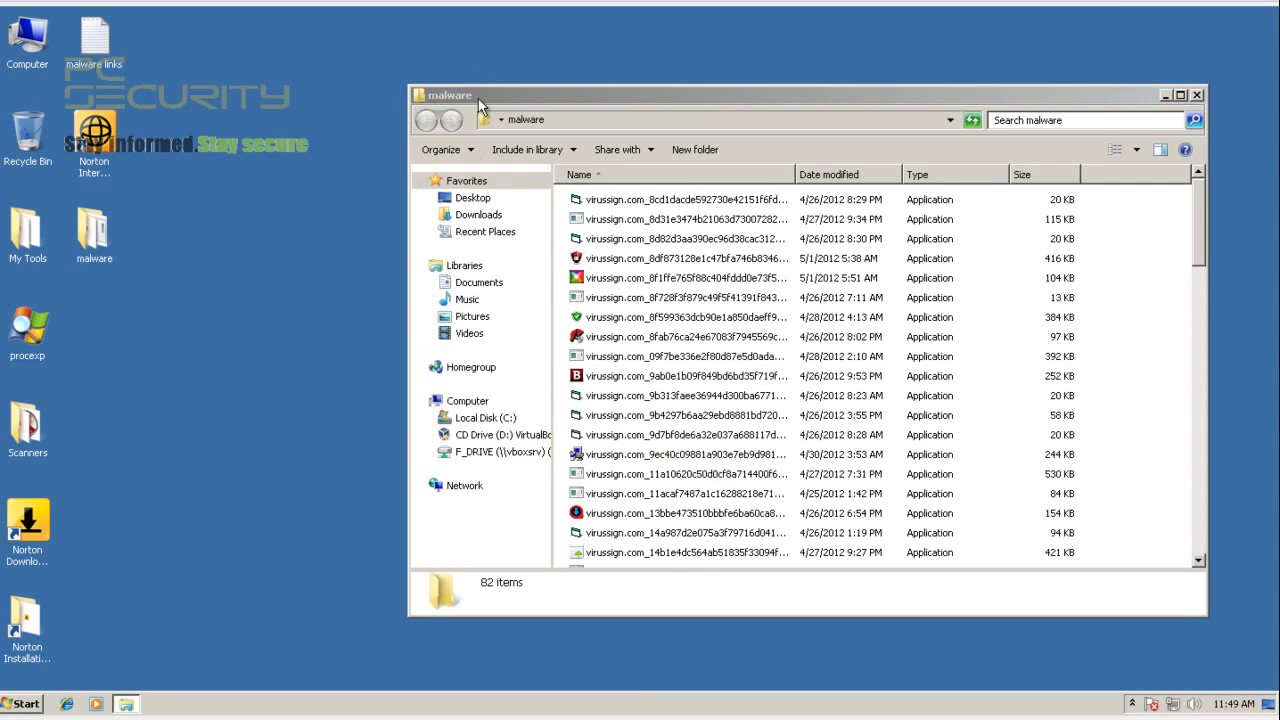
{"action": "left_click_drag", "start_coordinate": [477, 96], "coordinate": [69, 17]}
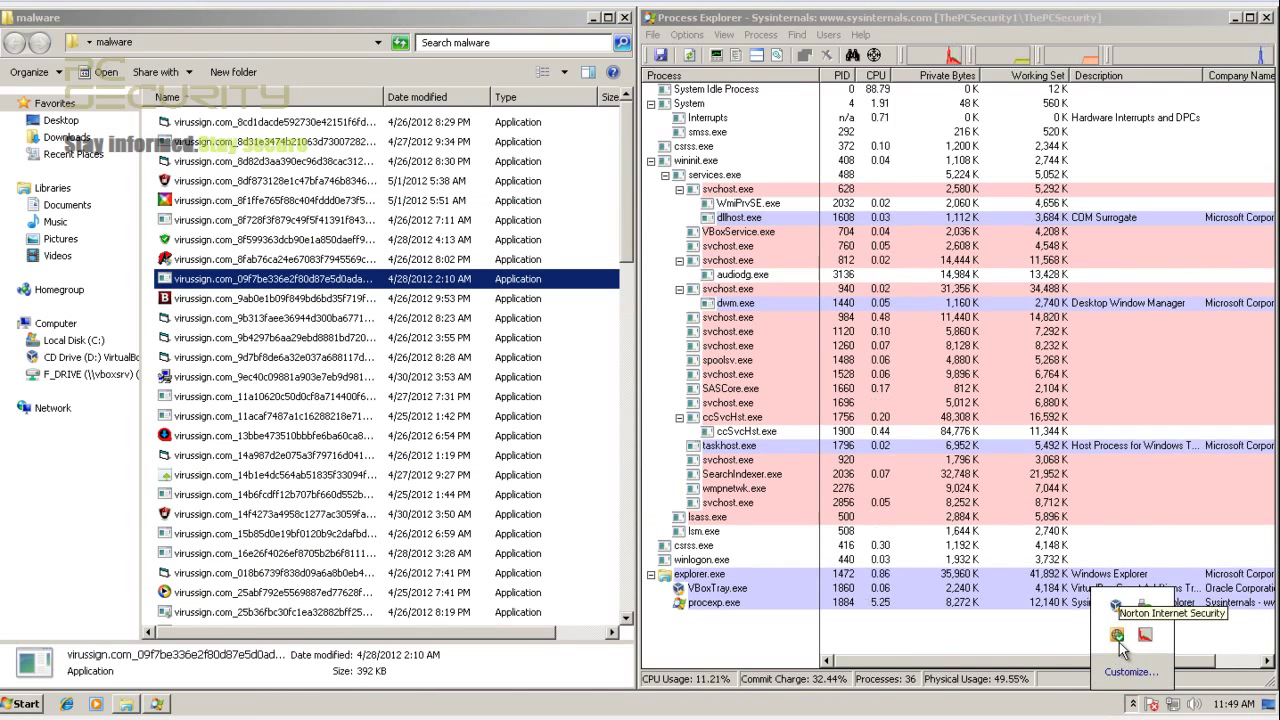
Run the samples starting virussign.com_8df873128e1c and virussign.com_8f599363dcb9 while monitoring processes in Process Explorer
{"action": "left_click", "coordinate": [1040, 650]}
{"action": "left_click", "coordinate": [236, 180]}
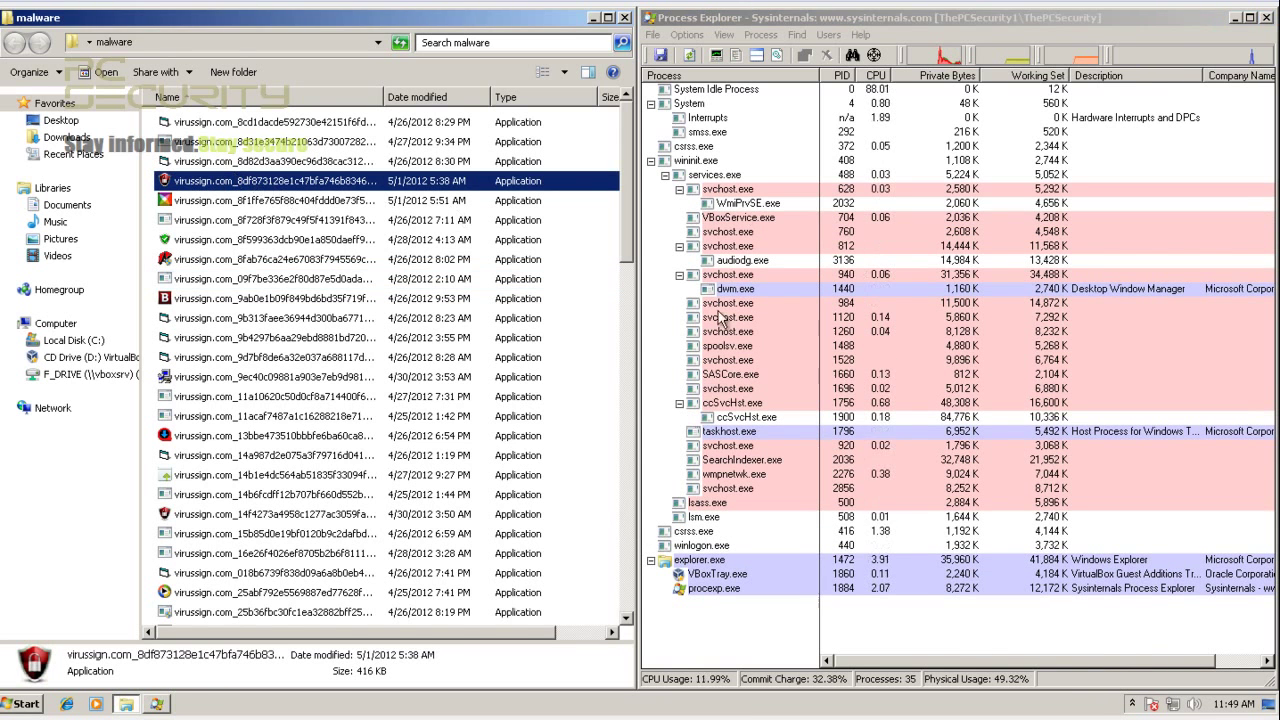
{"action": "left_click", "coordinate": [762, 20]}
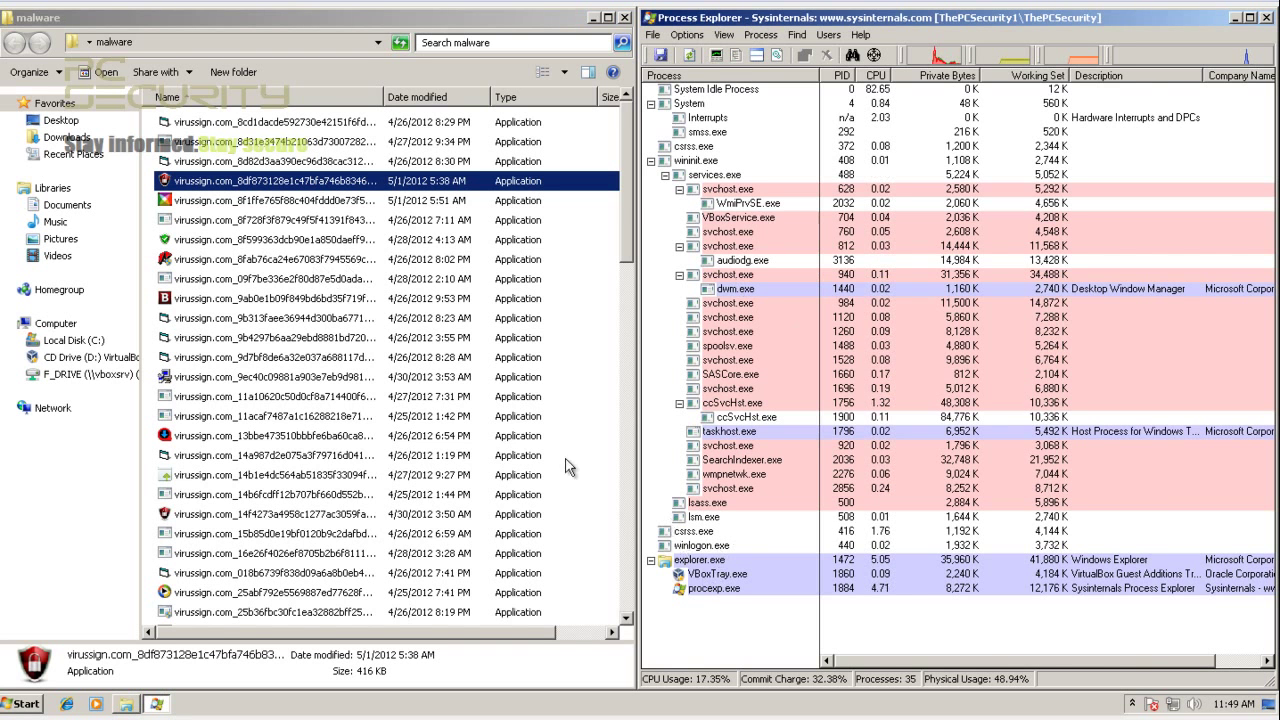
{"action": "left_click", "coordinate": [715, 574]}
{"action": "double_click", "coordinate": [231, 189]}
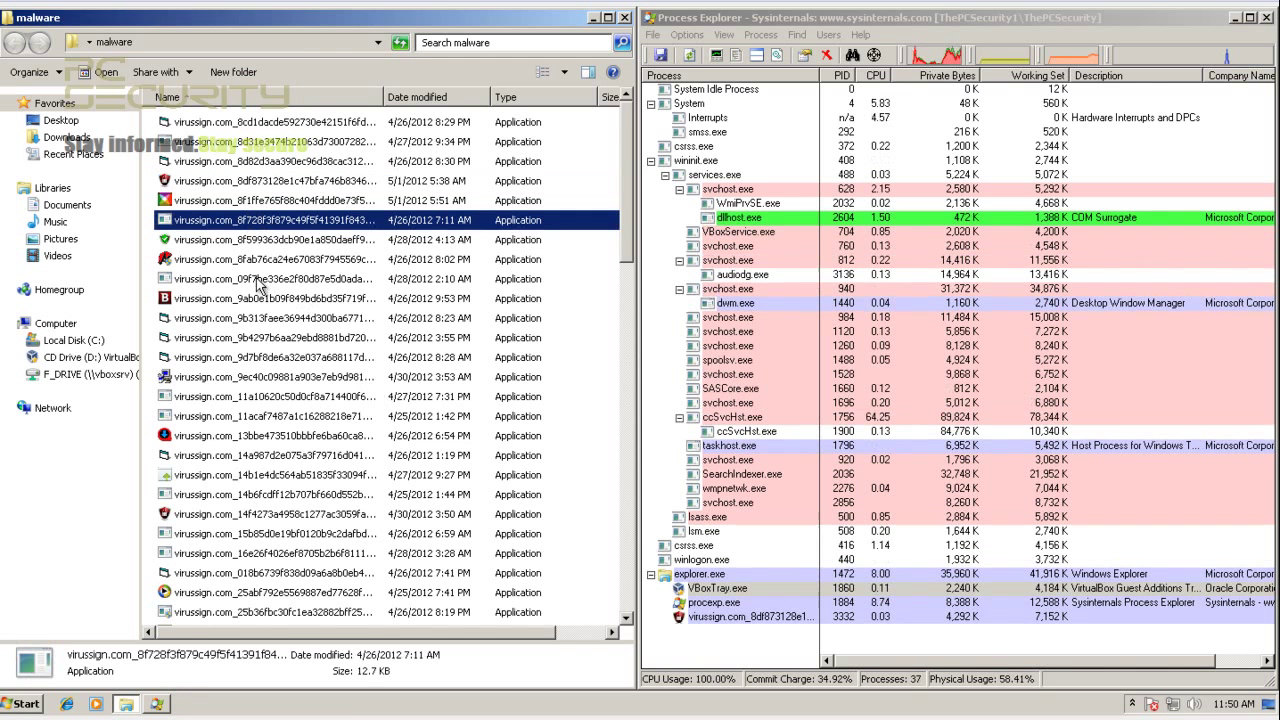
{"action": "double_click", "coordinate": [243, 243]}
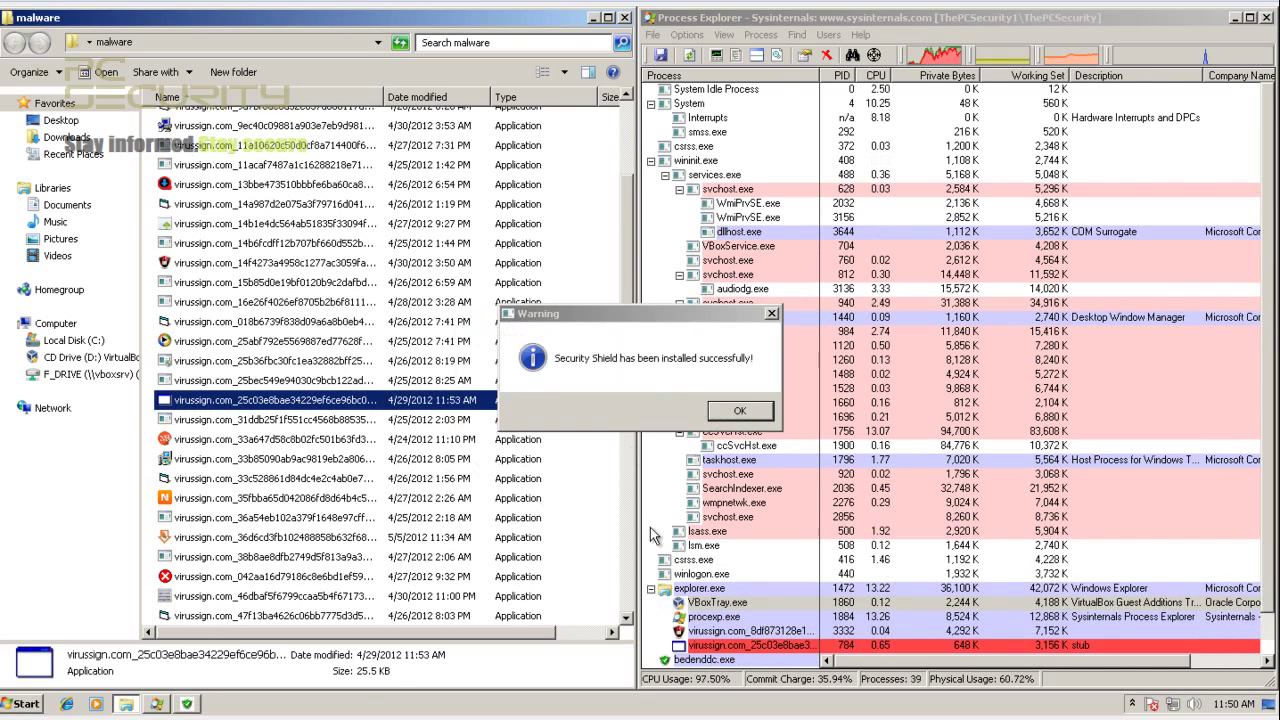
Stop the Security Shield scan, close its window, and open Norton Internet Security to check its protection status
{"action": "left_click", "coordinate": [741, 414]}
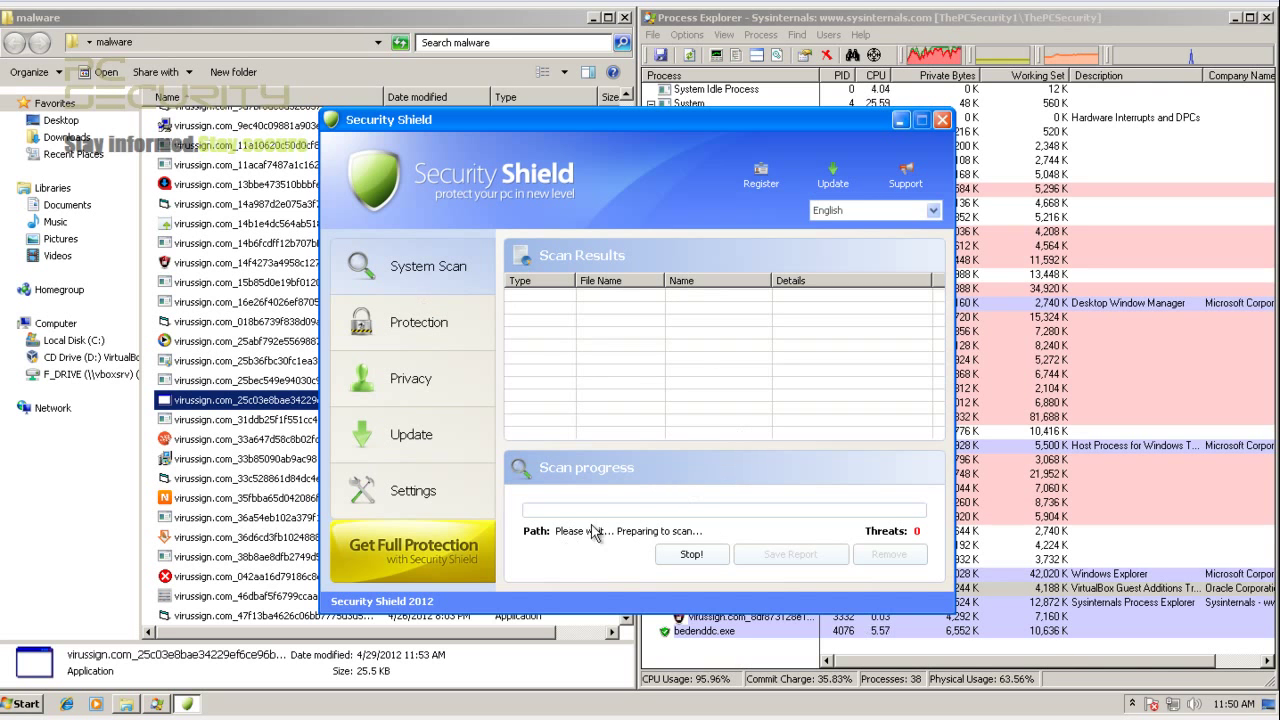
{"action": "left_click", "coordinate": [692, 556]}
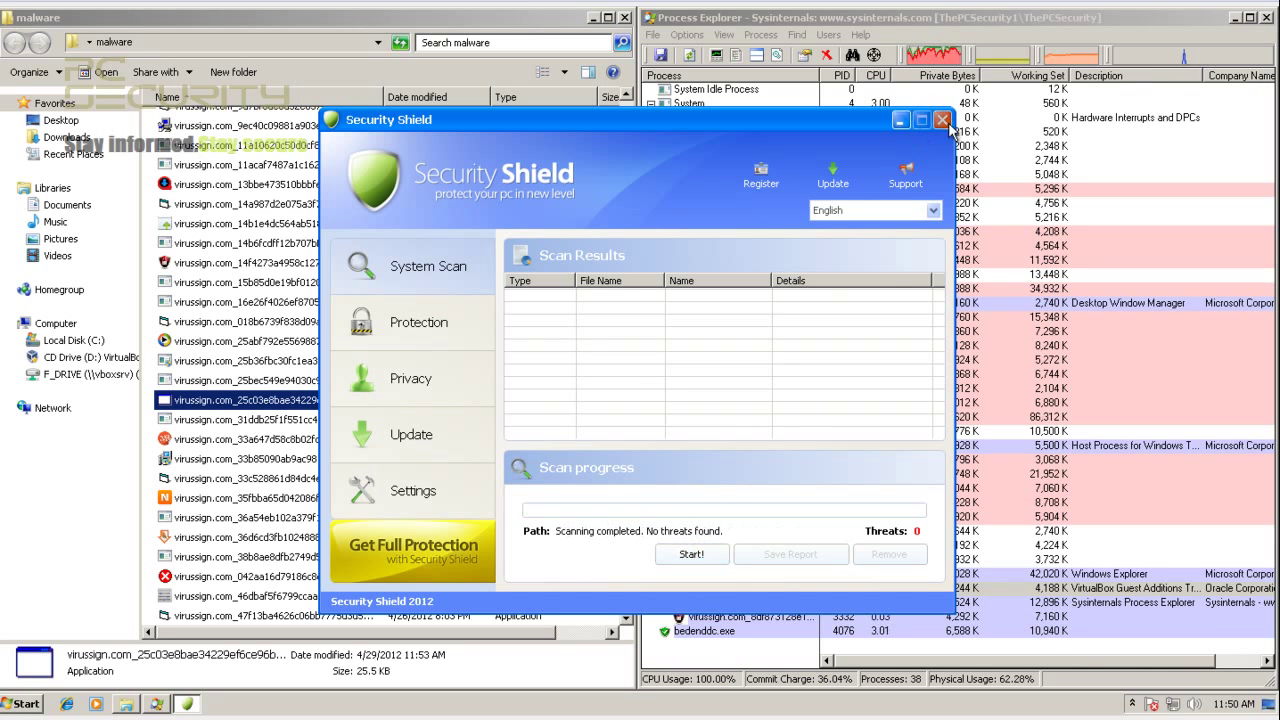
{"action": "left_click", "coordinate": [942, 119]}
{"action": "left_click", "coordinate": [1134, 704]}
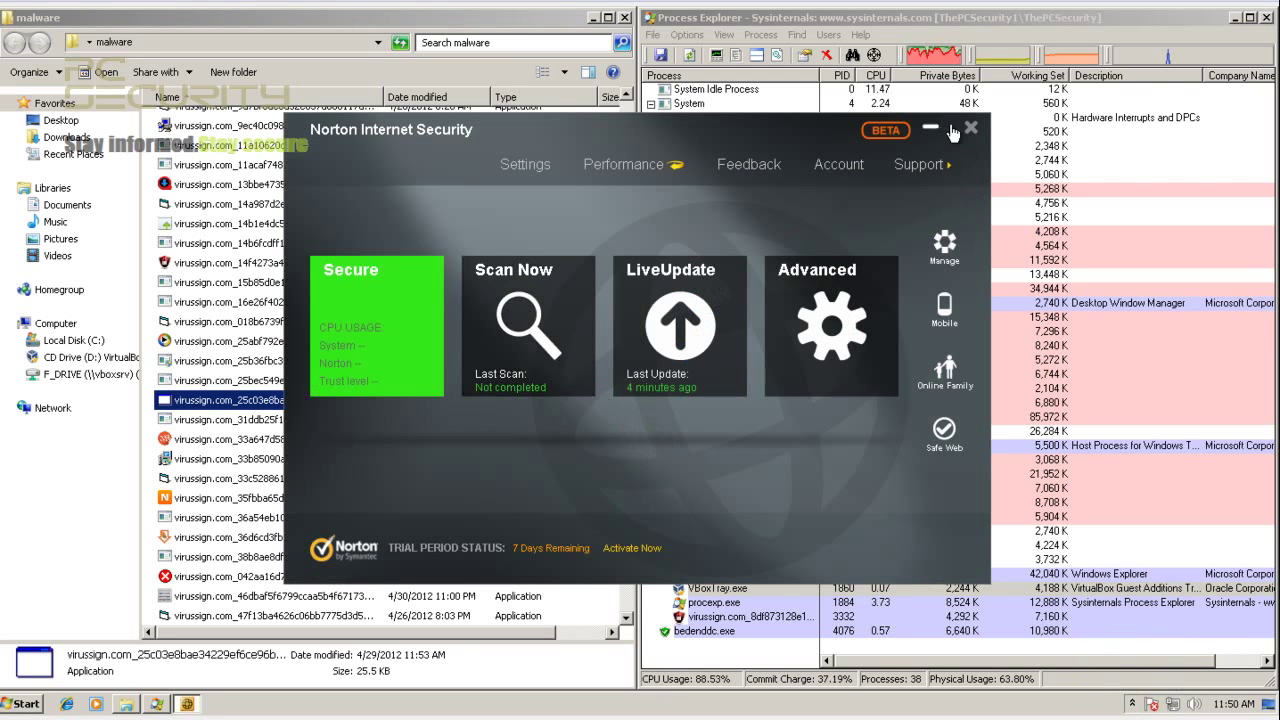
Run the sample starting virussign.com_33b85090ab9ac9819eb2a806 and move on through the malware folder
{"action": "left_click", "coordinate": [236, 466]}
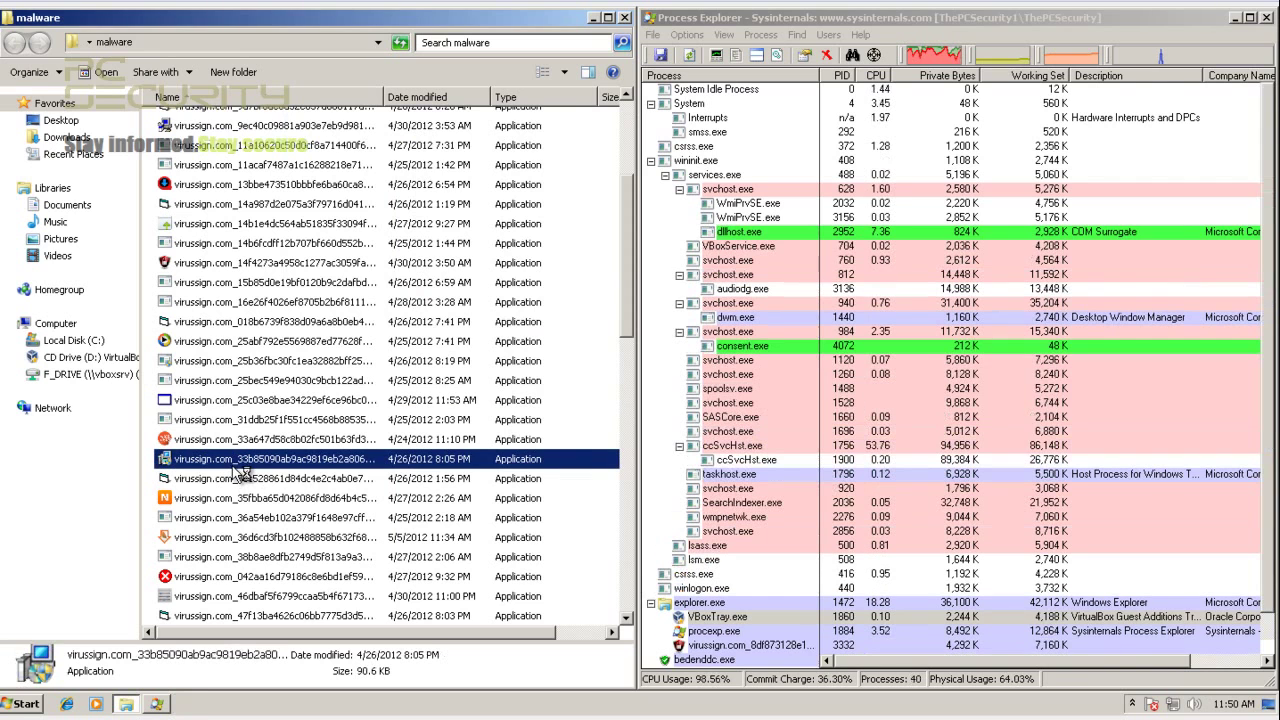
{"action": "double_click", "coordinate": [240, 466]}
{"action": "left_click", "coordinate": [385, 396]}
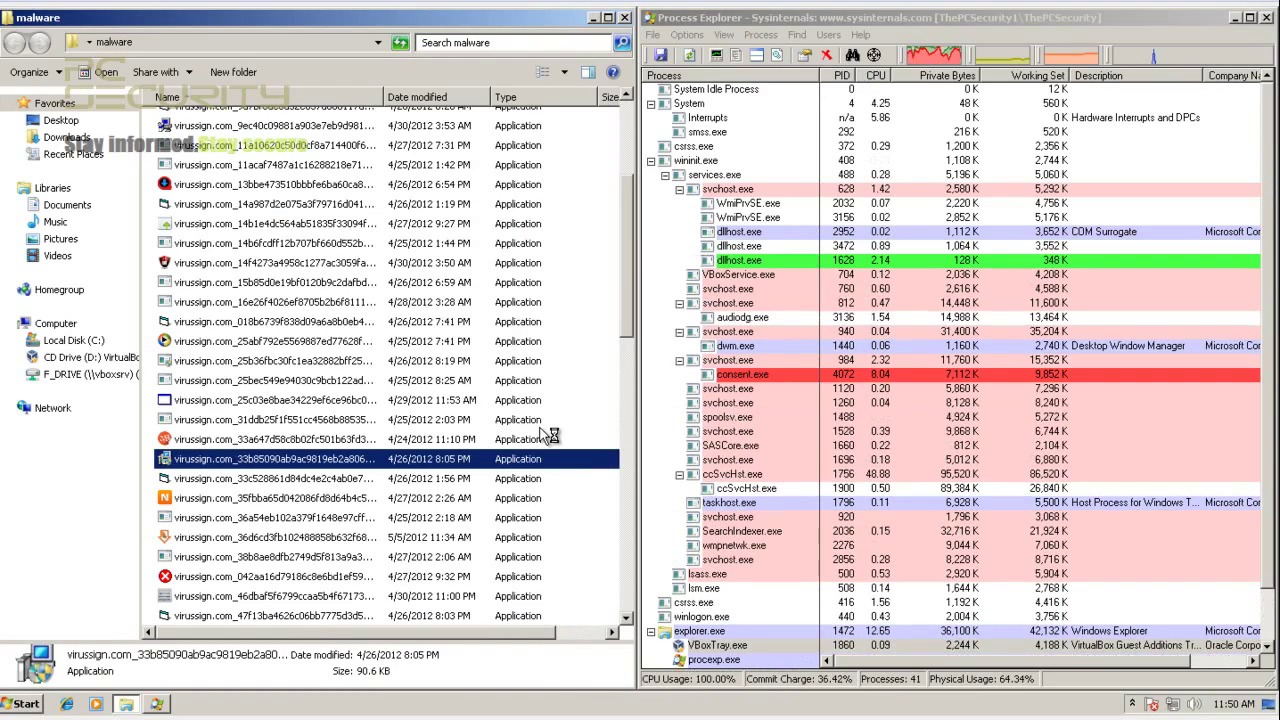
{"action": "scroll", "coordinate": [380, 440], "scroll_direction": "down", "scroll_amount": 3}
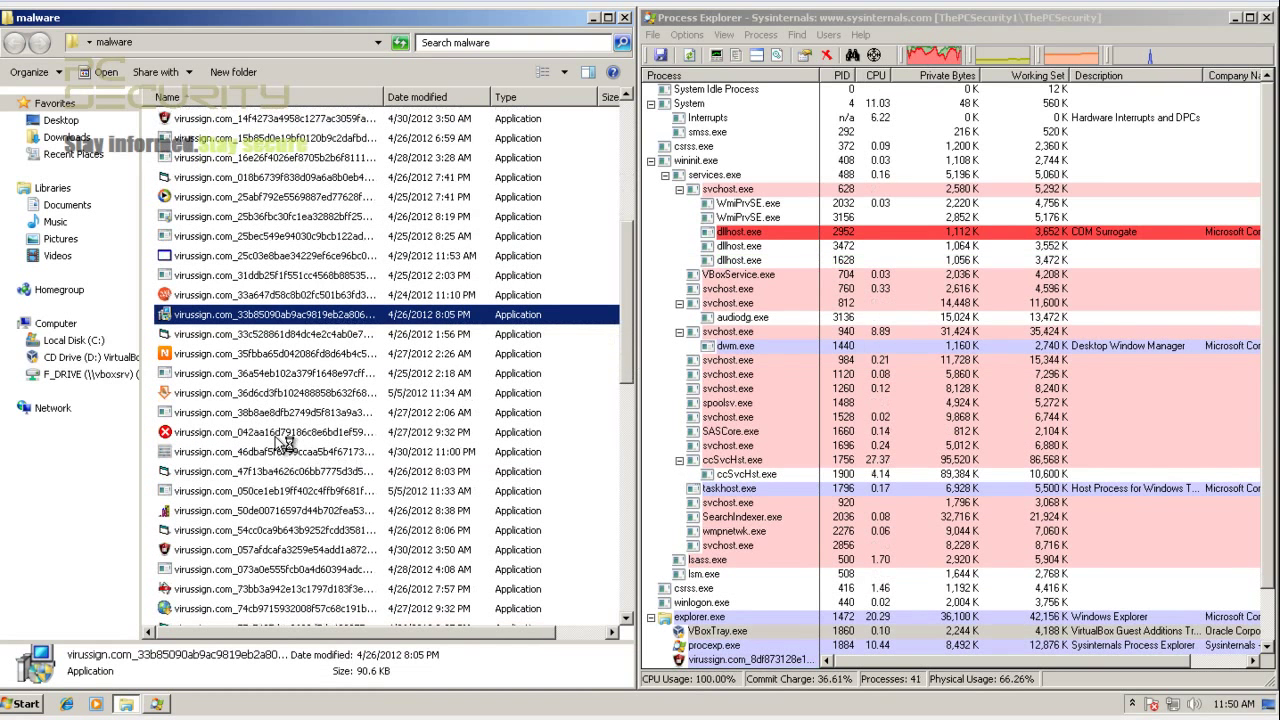
Run the sample starting virussign.com_38b8ae8dfb2749d5f813a9a3 and proceed with the 7Spins uninstallation
{"action": "left_click", "coordinate": [268, 414]}
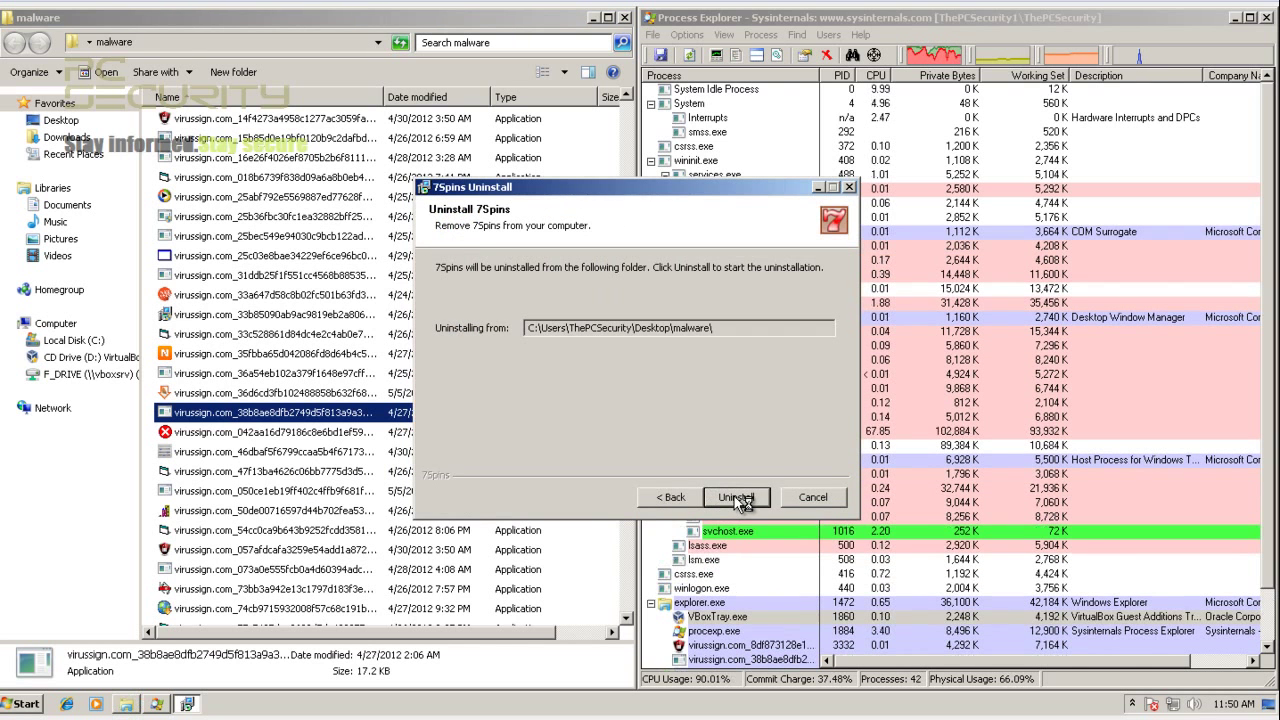
{"action": "left_click", "coordinate": [734, 496]}
{"action": "left_click", "coordinate": [363, 492]}
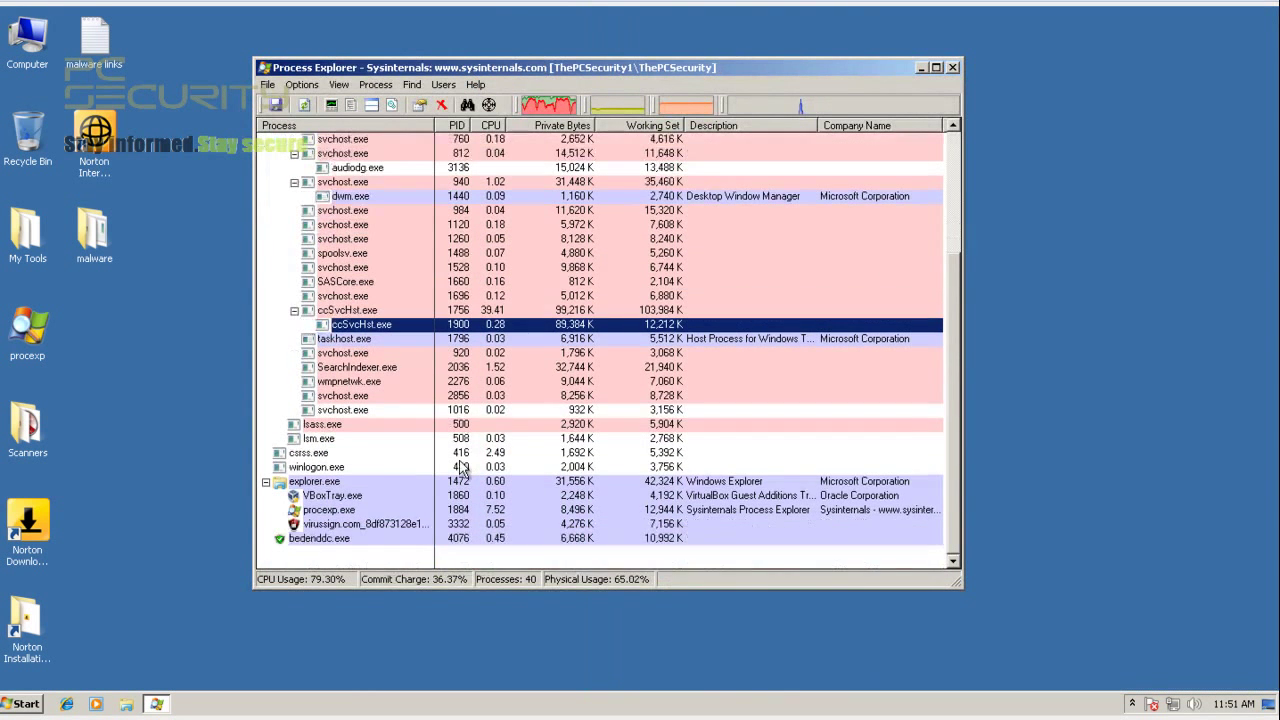
Inspect the VBoxTray.exe, virussign.com_8df873128e1 and bedenddc.exe processes in Process Explorer, and close it
{"action": "mouse_move", "coordinate": [342, 537]}
{"action": "left_click", "coordinate": [338, 496]}
{"action": "left_click", "coordinate": [340, 523]}
{"action": "left_click", "coordinate": [336, 539]}
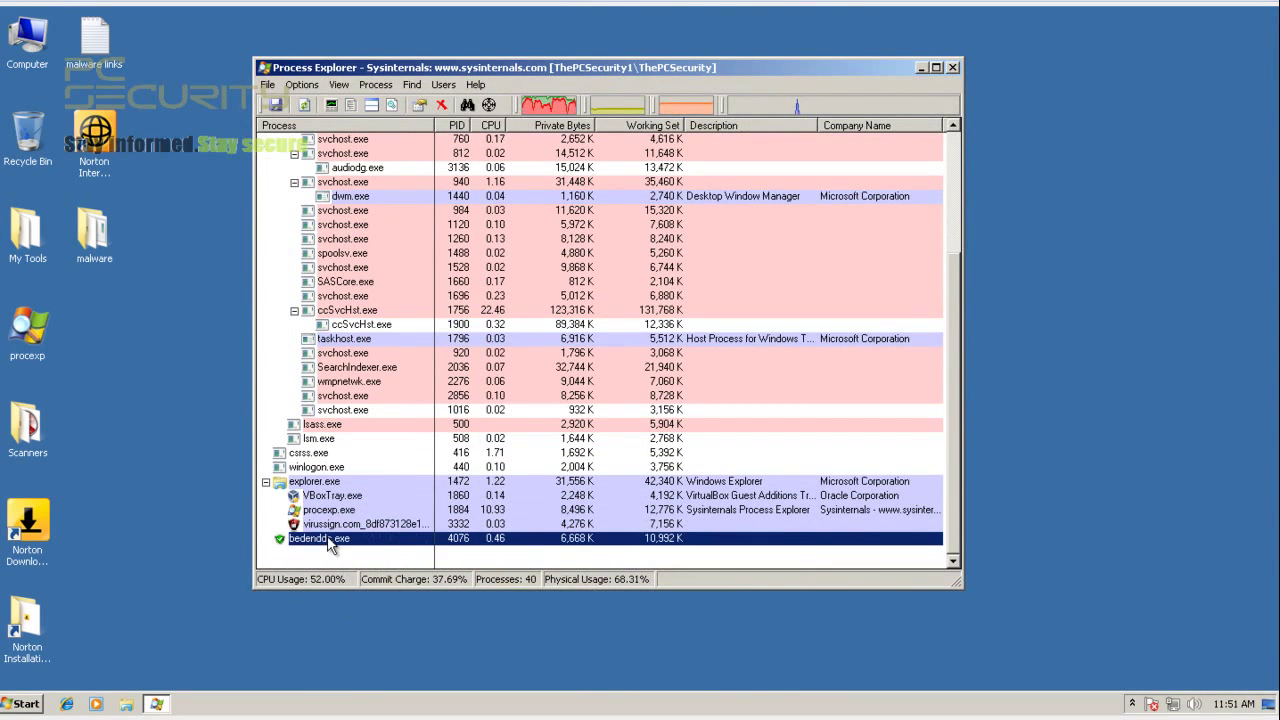
{"action": "left_click", "coordinate": [348, 526]}
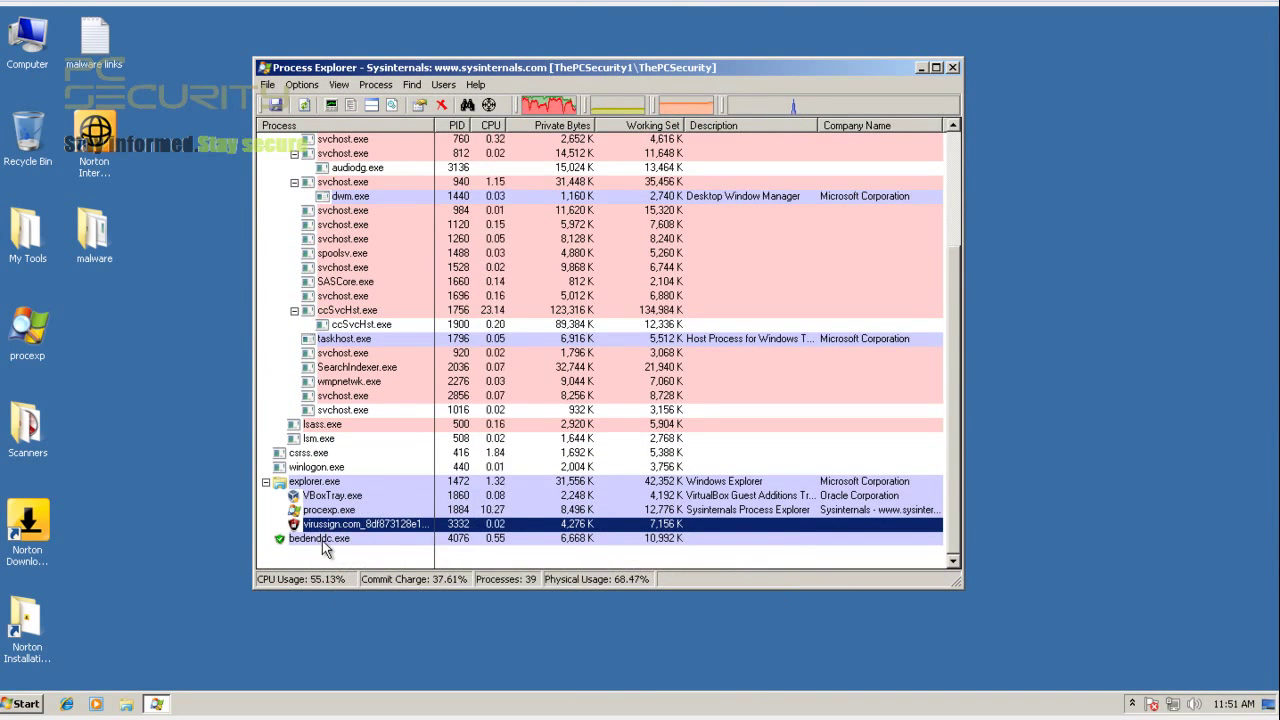
{"action": "mouse_move", "coordinate": [924, 104]}
{"action": "left_click", "coordinate": [952, 67]}
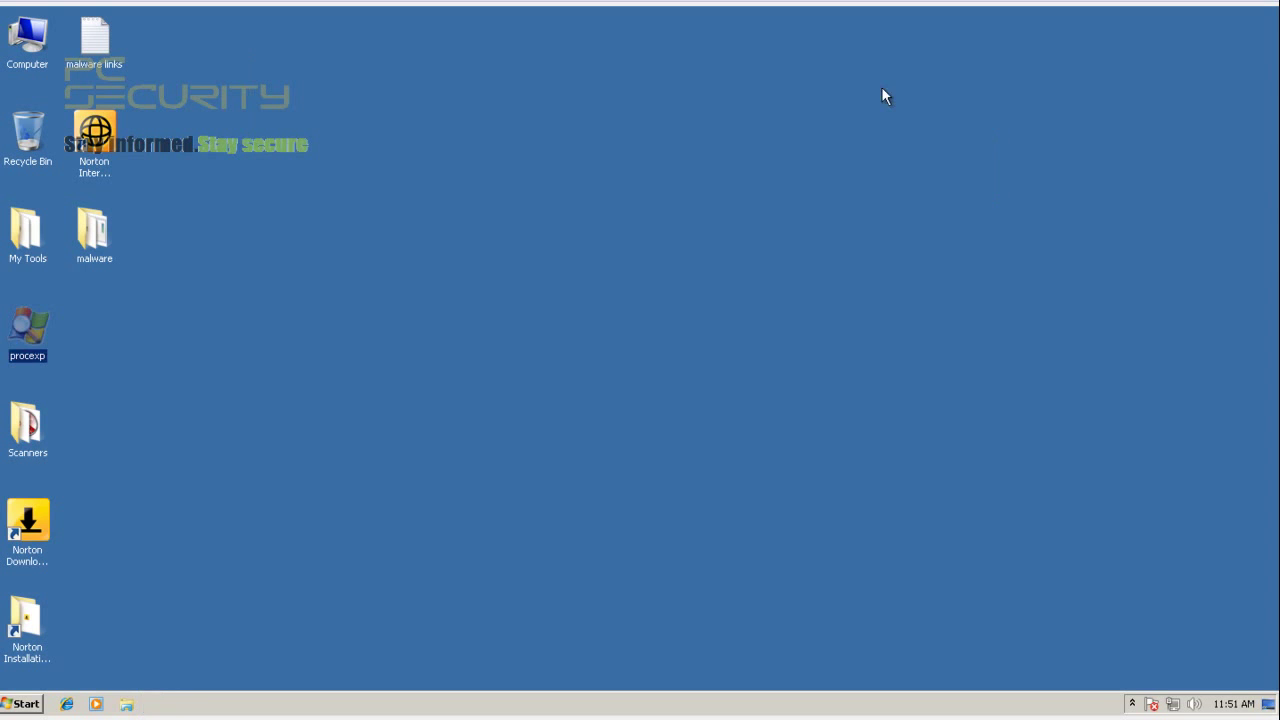
Launch Malwarebytes Anti-Malware from the Scanners folder, allow it to make changes, and close the folder
{"action": "double_click", "coordinate": [25, 232]}
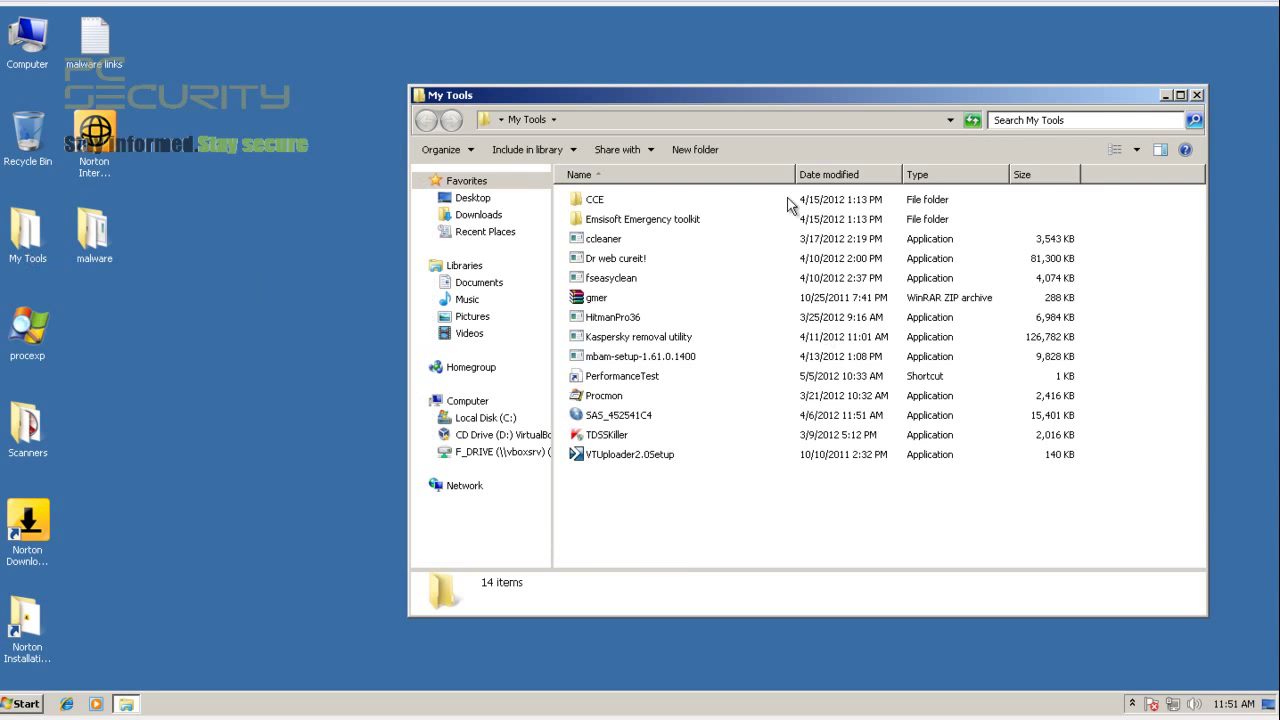
{"action": "left_click", "coordinate": [1203, 94]}
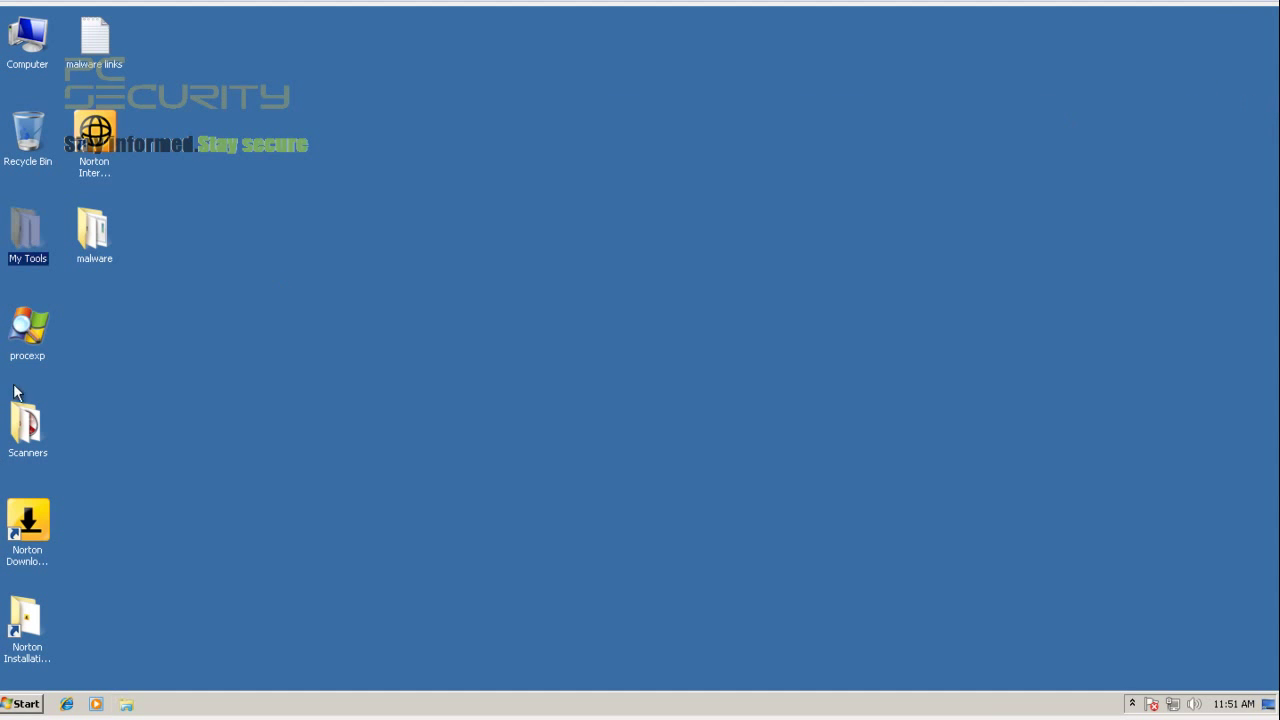
{"action": "double_click", "coordinate": [28, 428]}
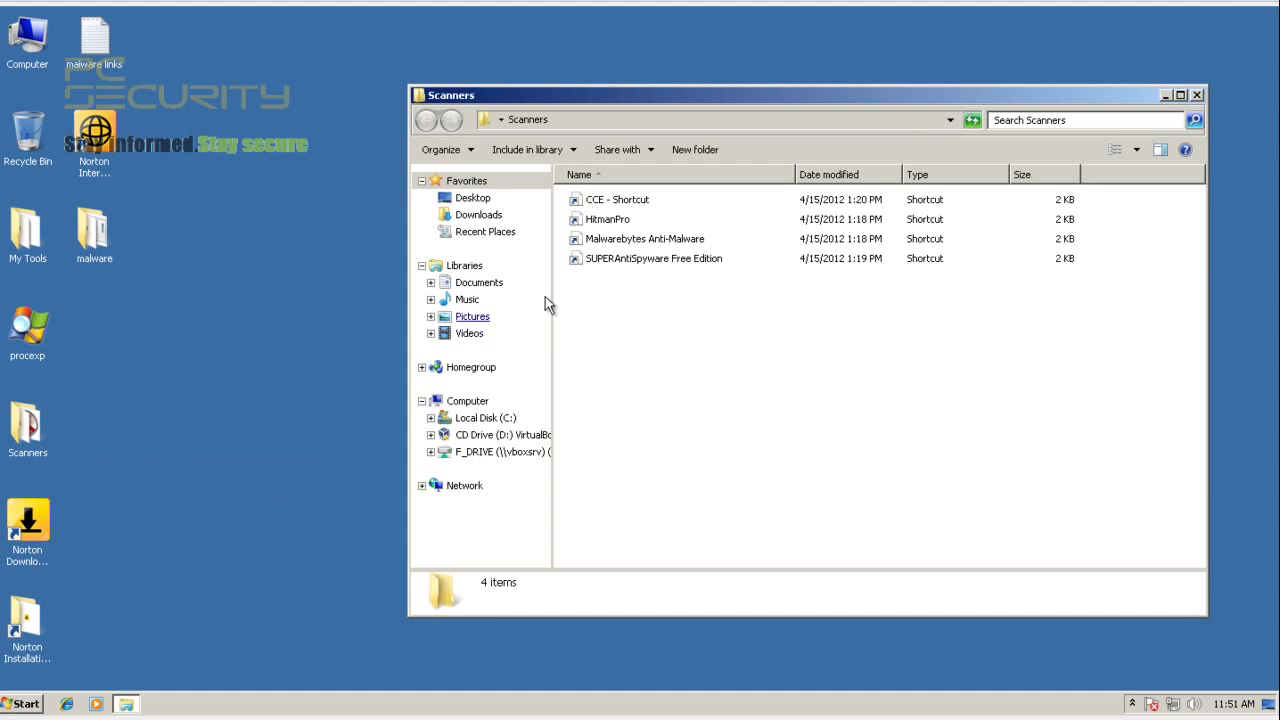
{"action": "double_click", "coordinate": [612, 243]}
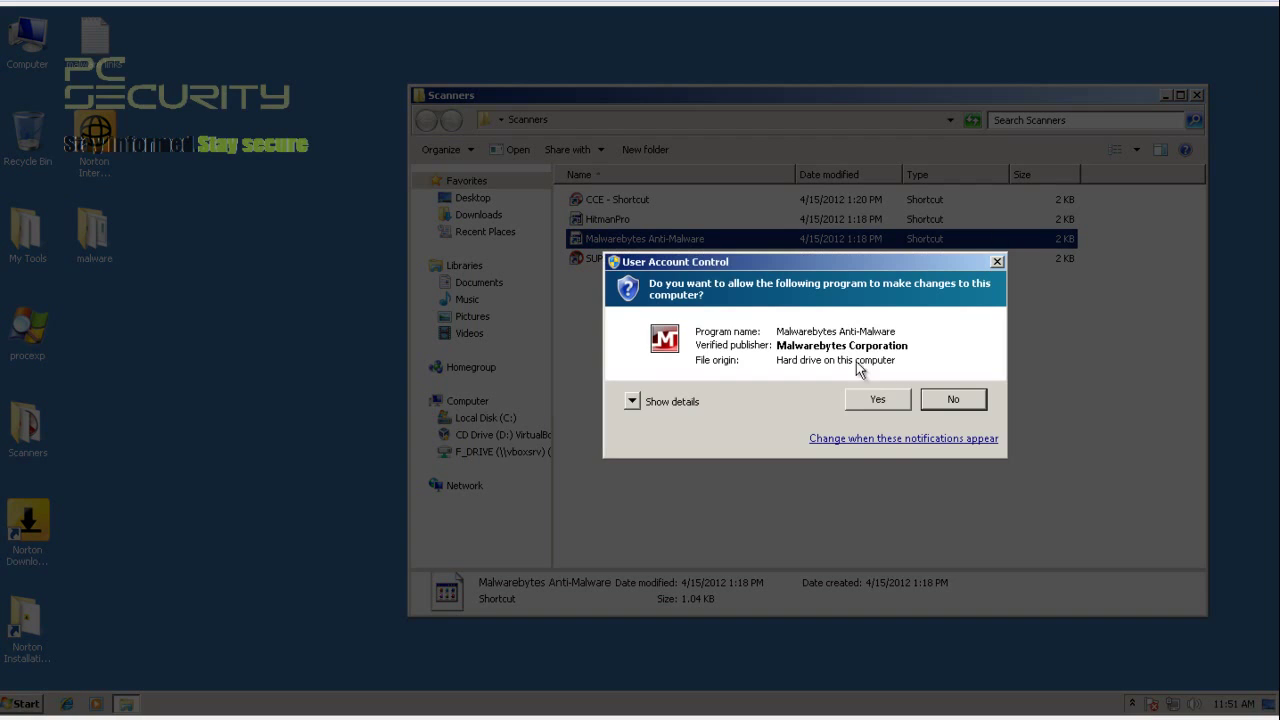
{"action": "left_click", "coordinate": [880, 400]}
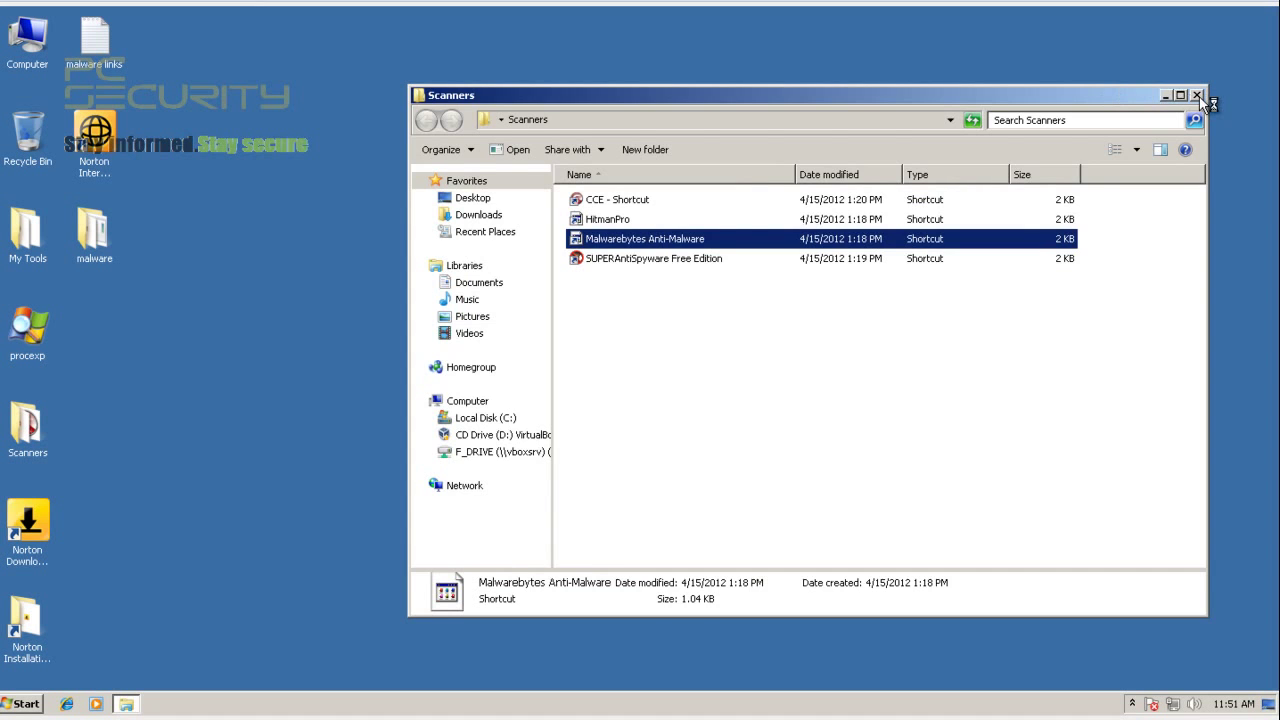
{"action": "left_click", "coordinate": [1199, 96]}
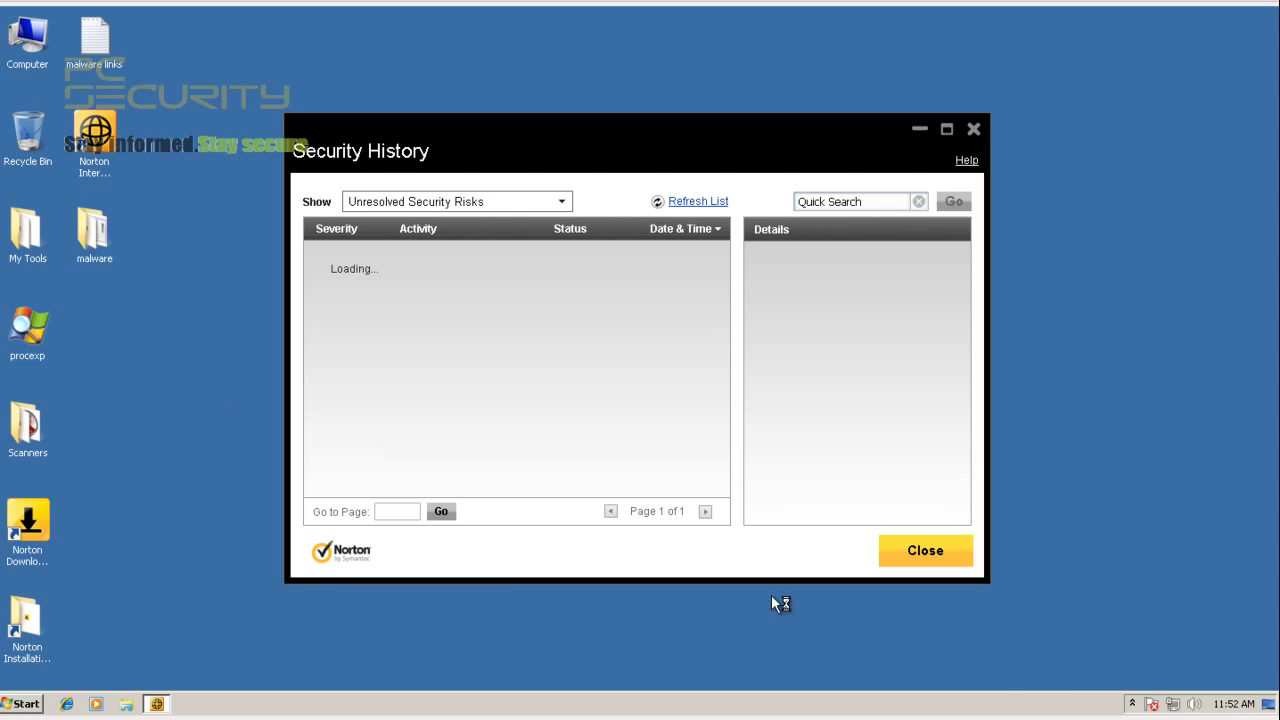
Review the details of the SONAR-detected file in Norton's Security History
{"action": "left_click", "coordinate": [1133, 704]}
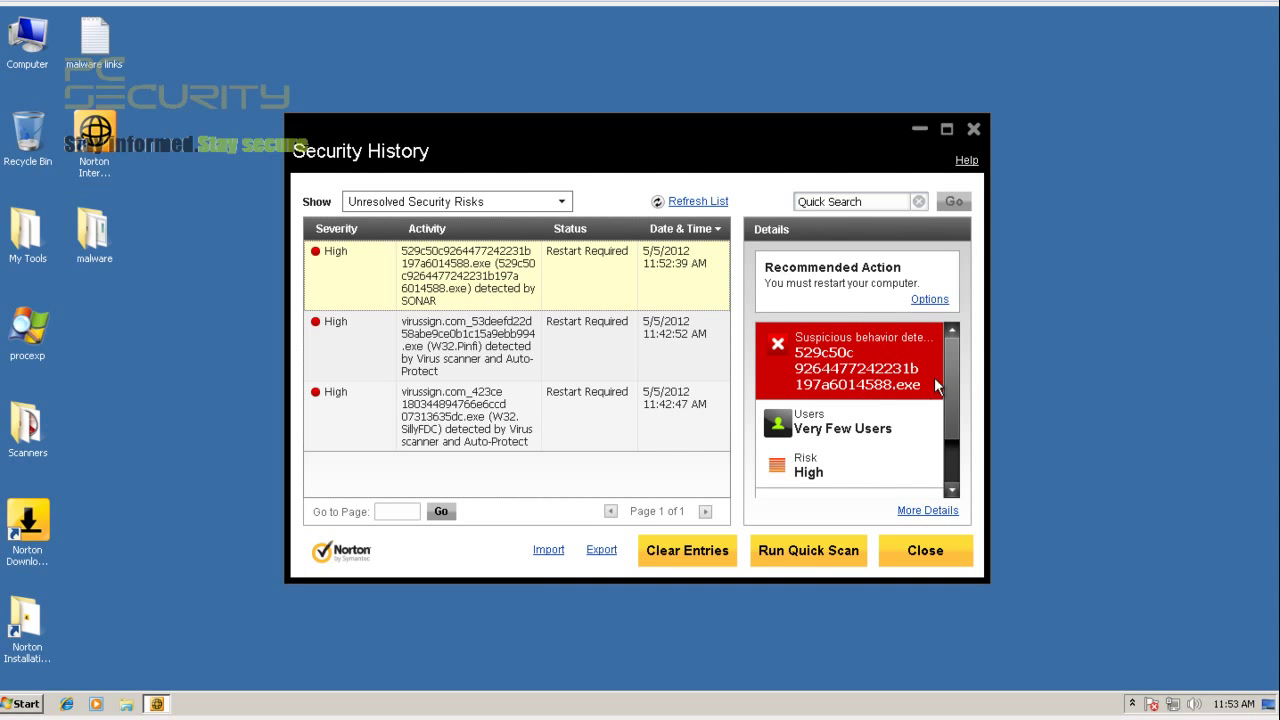
{"action": "scroll", "coordinate": [944, 381], "scroll_direction": "down", "scroll_amount": 3}
{"action": "scroll", "coordinate": [944, 381], "scroll_direction": "up", "scroll_amount": 3}
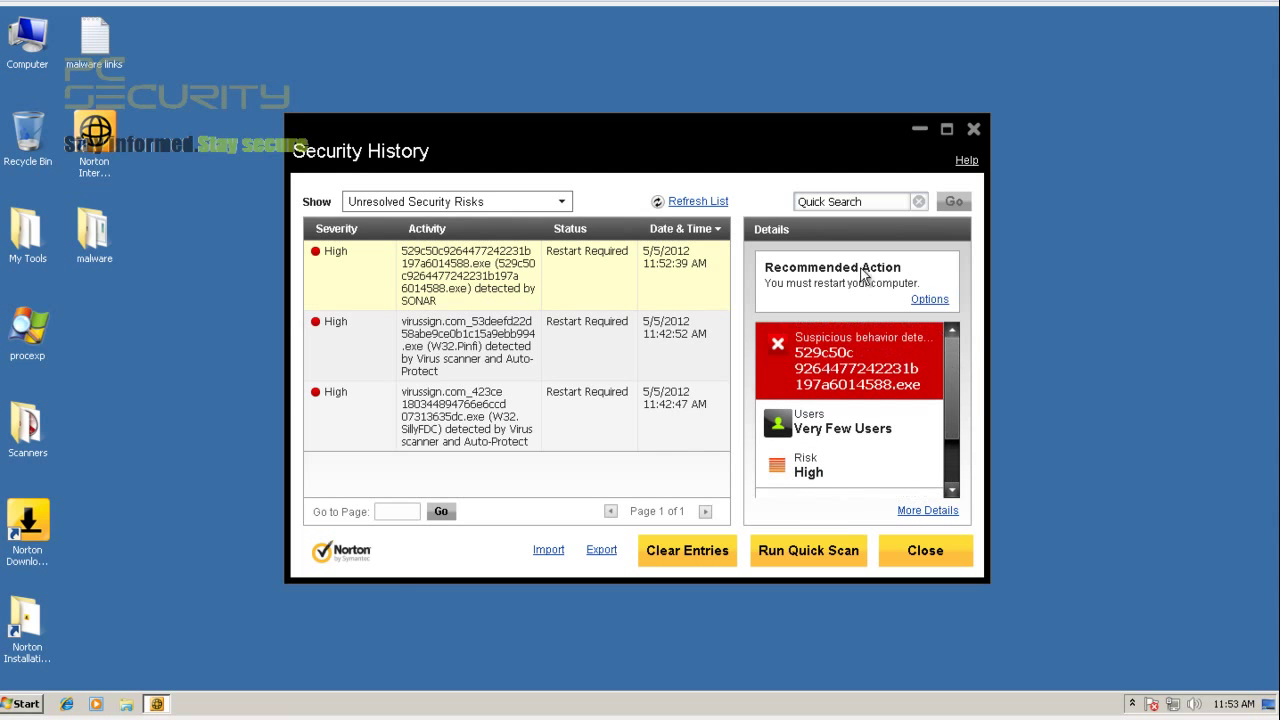
Open Windows Task Manager to check the running processes, and close it
{"action": "right_click", "coordinate": [251, 703]}
{"action": "left_click", "coordinate": [285, 655]}
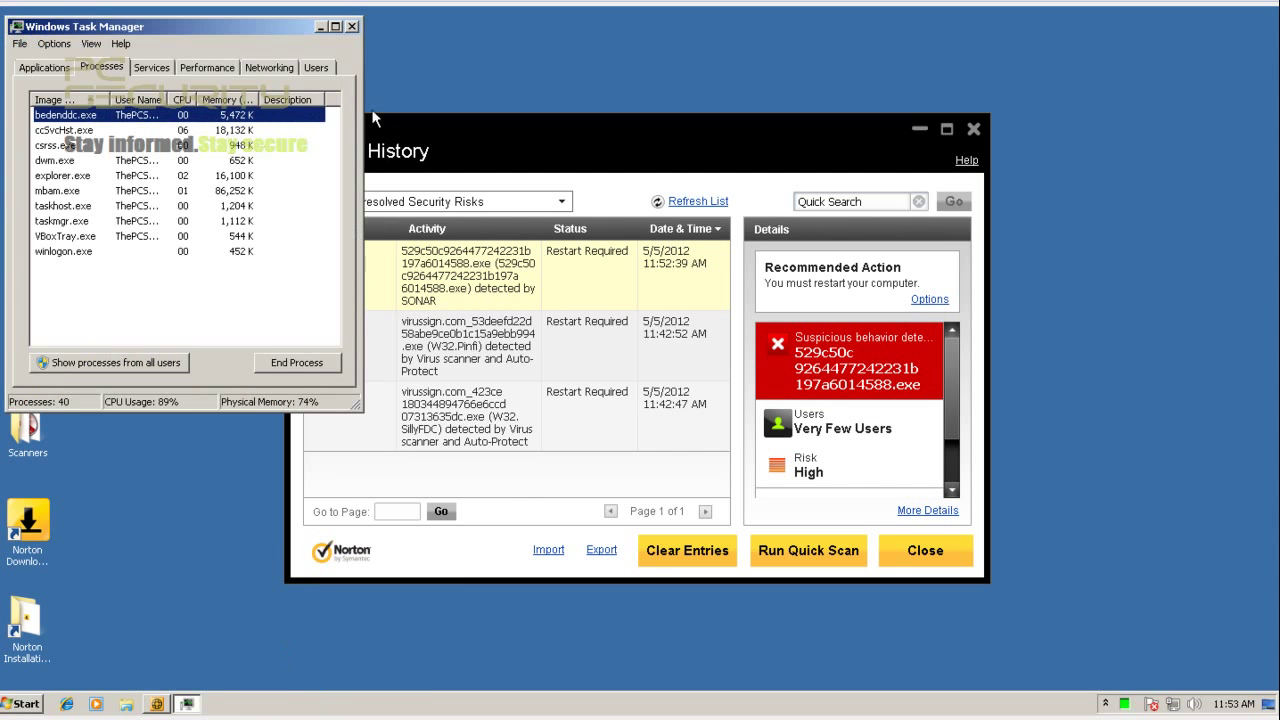
{"action": "left_click", "coordinate": [352, 27]}
Uncover and acknowledge the Malwarebytes database update notice, decline the full-version trial, and close Malwarebytes
{"action": "left_click_drag", "start_coordinate": [511, 149], "coordinate": [854, 201]}
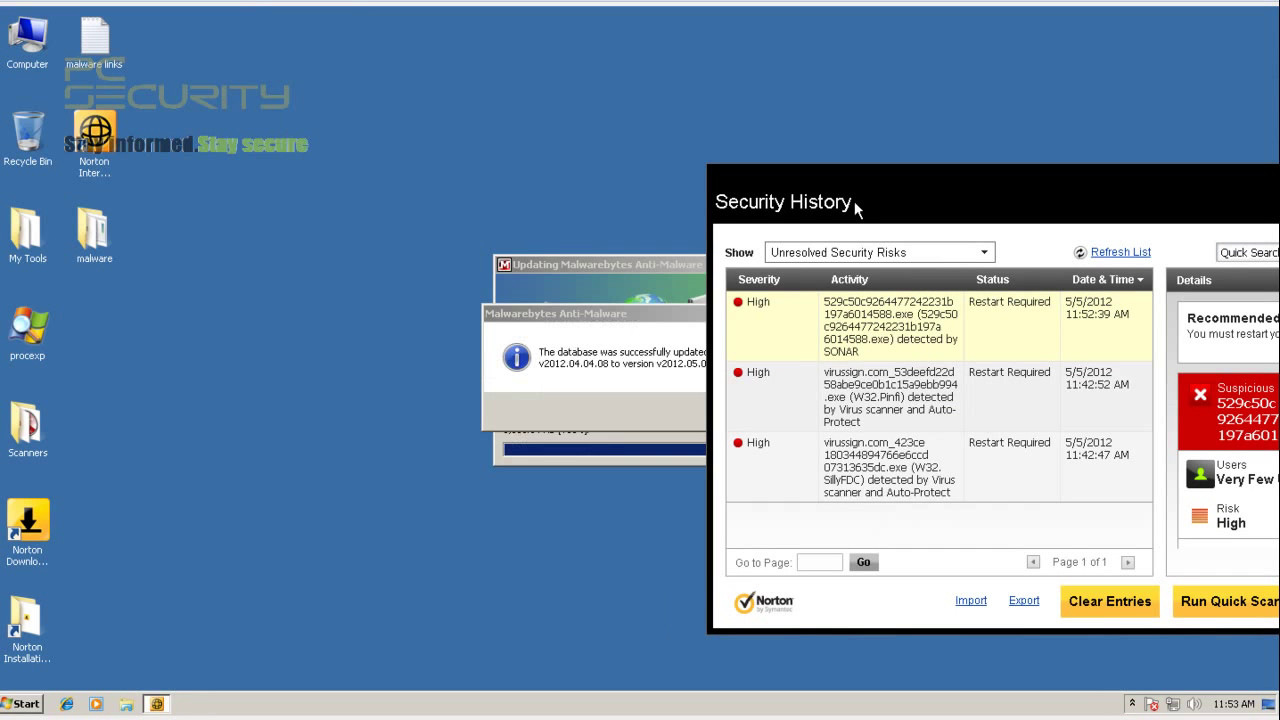
{"action": "left_click", "coordinate": [519, 290]}
{"action": "left_click", "coordinate": [752, 408]}
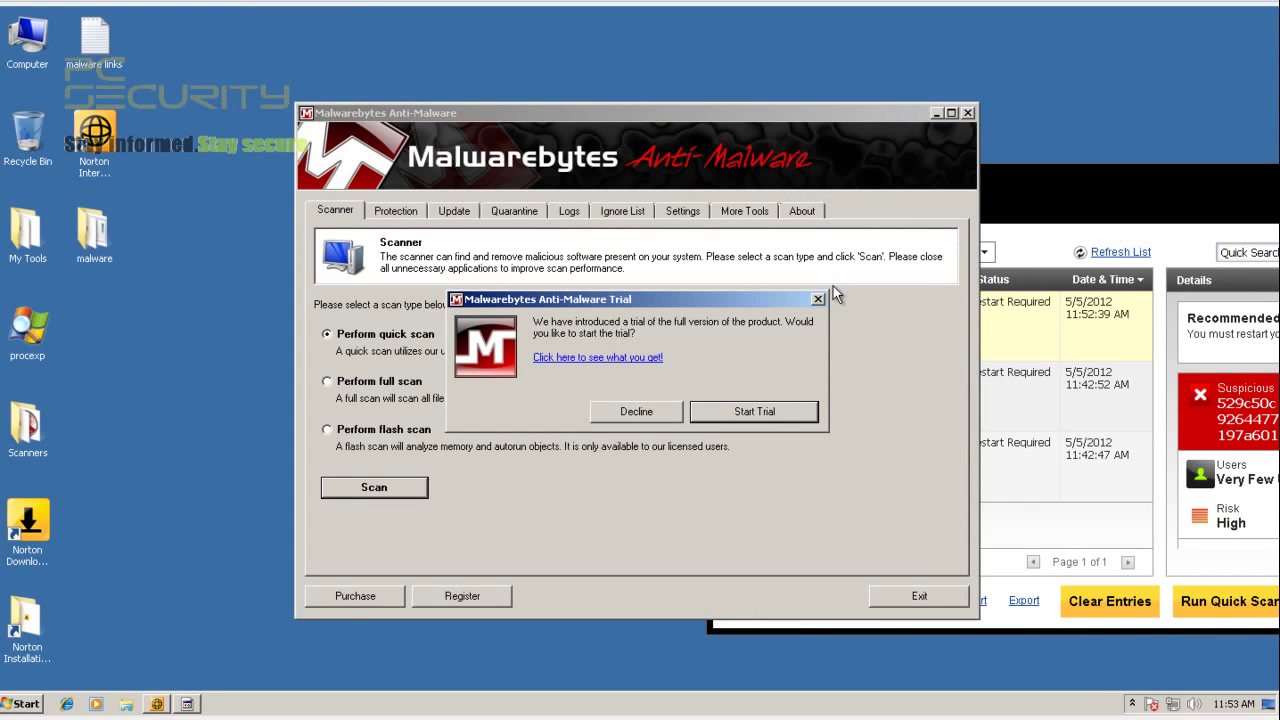
{"action": "left_click", "coordinate": [631, 415]}
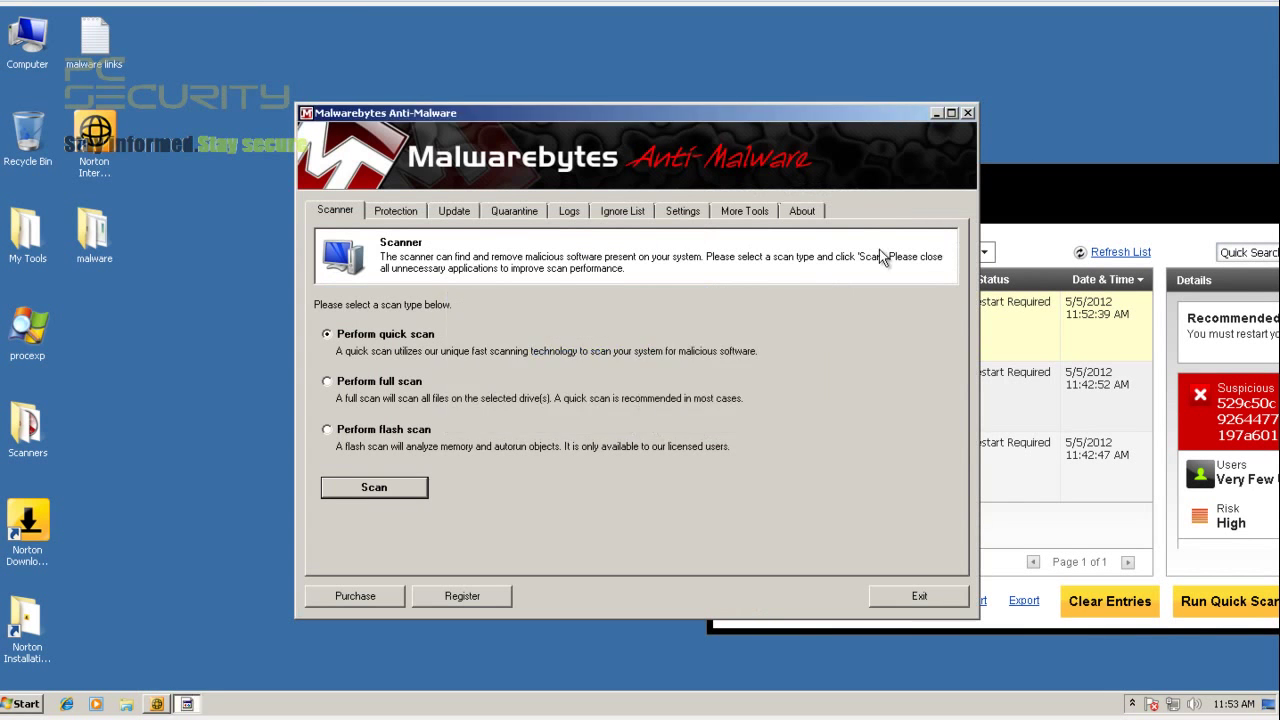
{"action": "left_click", "coordinate": [967, 113]}
Move Security History back into full view and examine the W32.Pinfi and SONAR entries awaiting a restart
{"action": "left_click_drag", "start_coordinate": [909, 195], "coordinate": [553, 141]}
{"action": "left_click", "coordinate": [649, 330]}
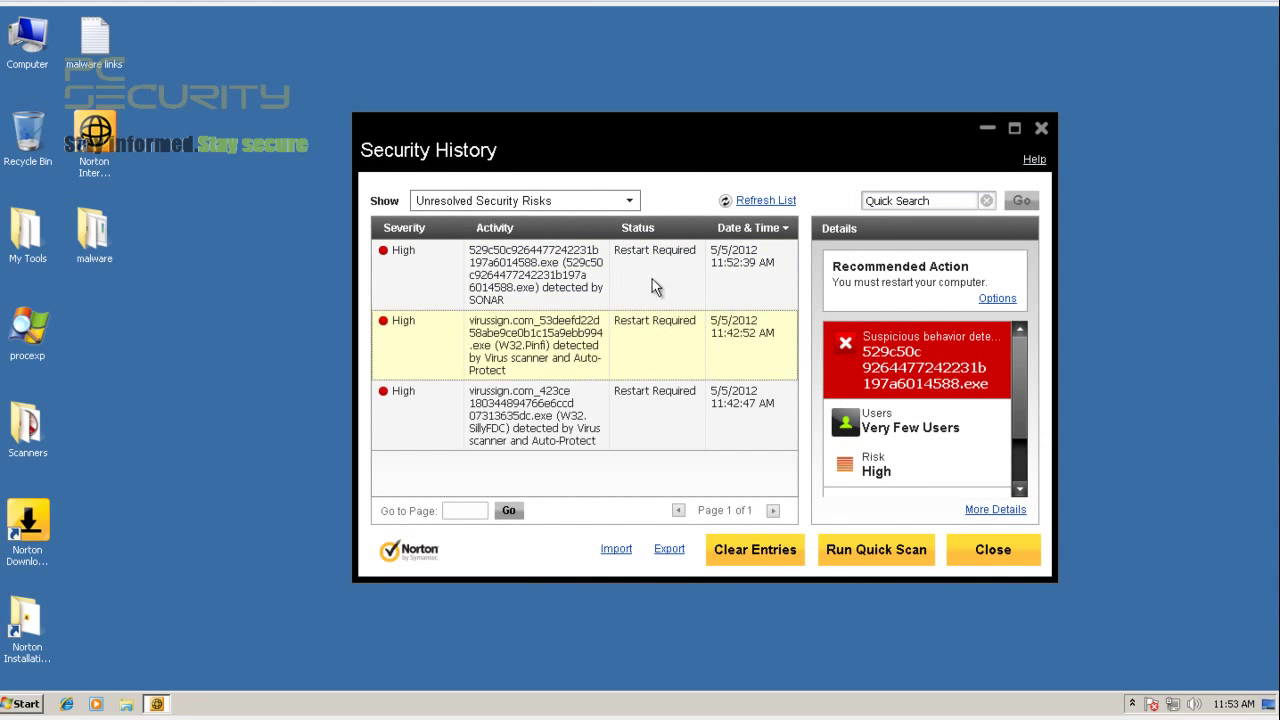
{"action": "left_click", "coordinate": [652, 280]}
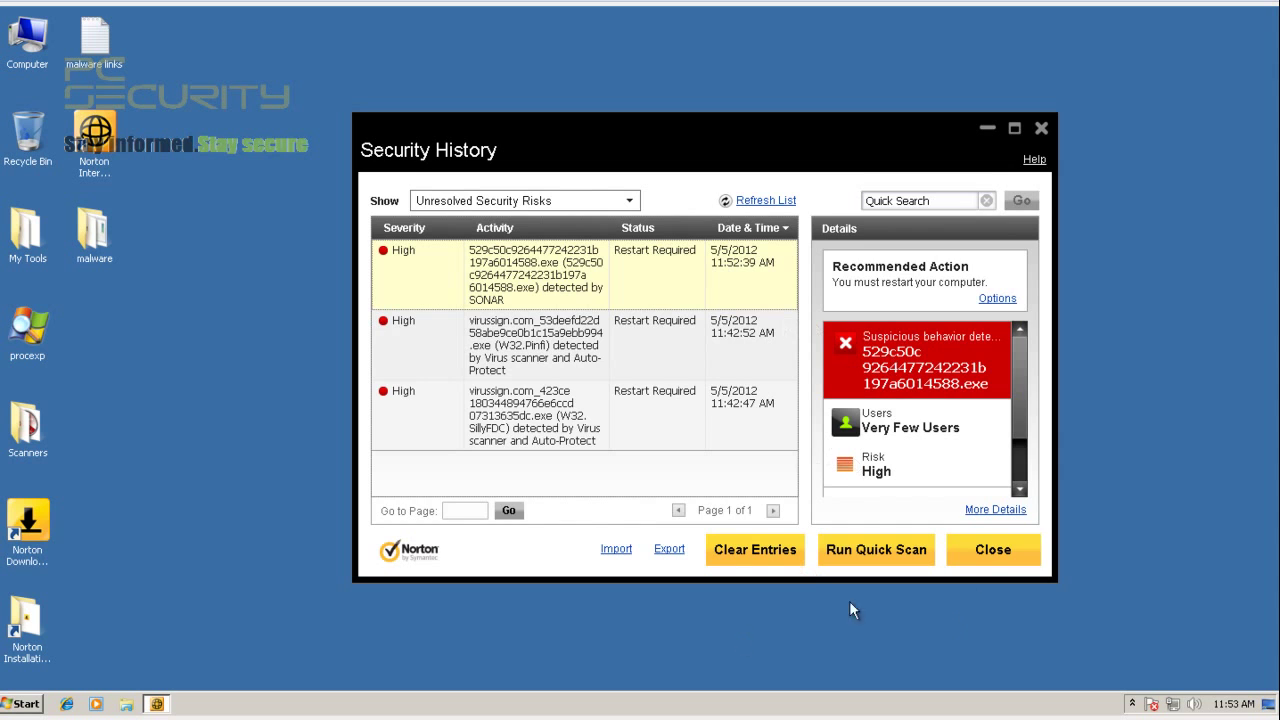
Close Security History and restart the computer
{"action": "left_click", "coordinate": [987, 550]}
{"action": "left_click", "coordinate": [20, 704]}
{"action": "mouse_move", "coordinate": [298, 669]}
{"action": "left_click", "coordinate": [336, 648]}
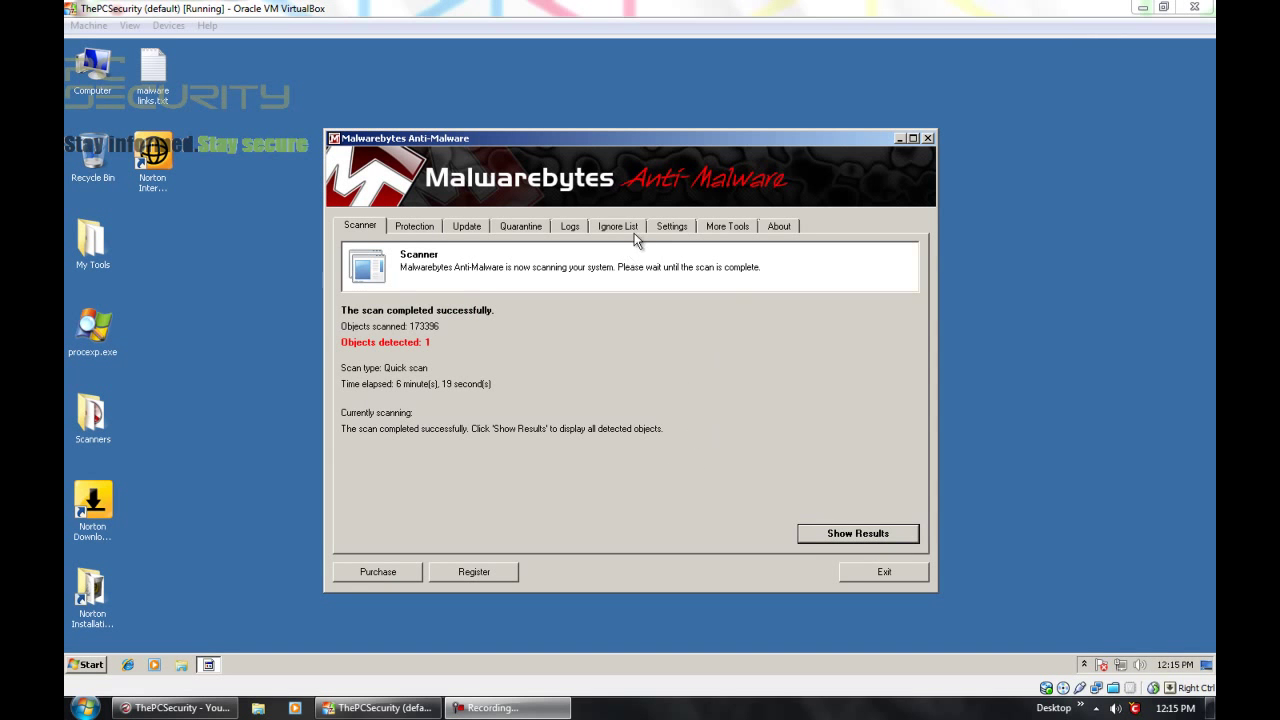
Show the Malwarebytes quick scan results and widen the columns to read the detected item's name and path
{"action": "left_click", "coordinate": [831, 540]}
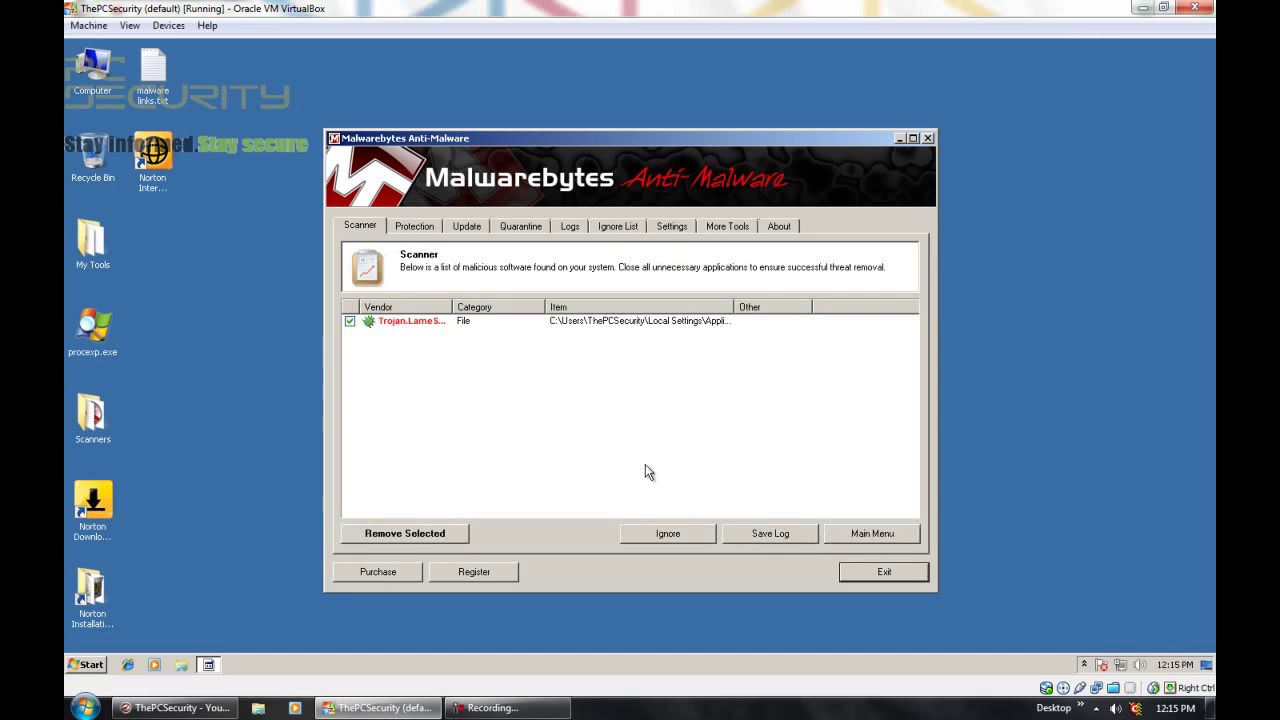
{"action": "left_click_drag", "start_coordinate": [452, 306], "coordinate": [538, 306]}
{"action": "left_click", "coordinate": [455, 323]}
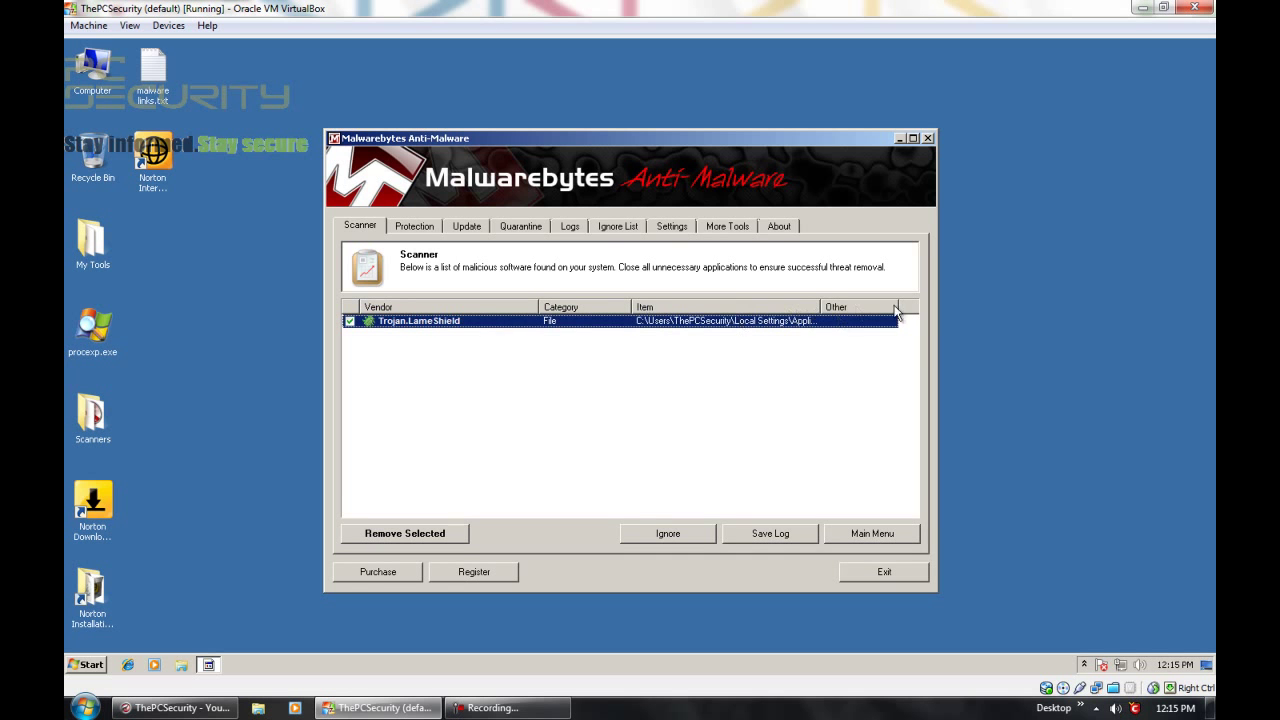
{"action": "left_click_drag", "start_coordinate": [898, 306], "coordinate": [1030, 306]}
{"action": "left_click_drag", "start_coordinate": [821, 306], "coordinate": [884, 300]}
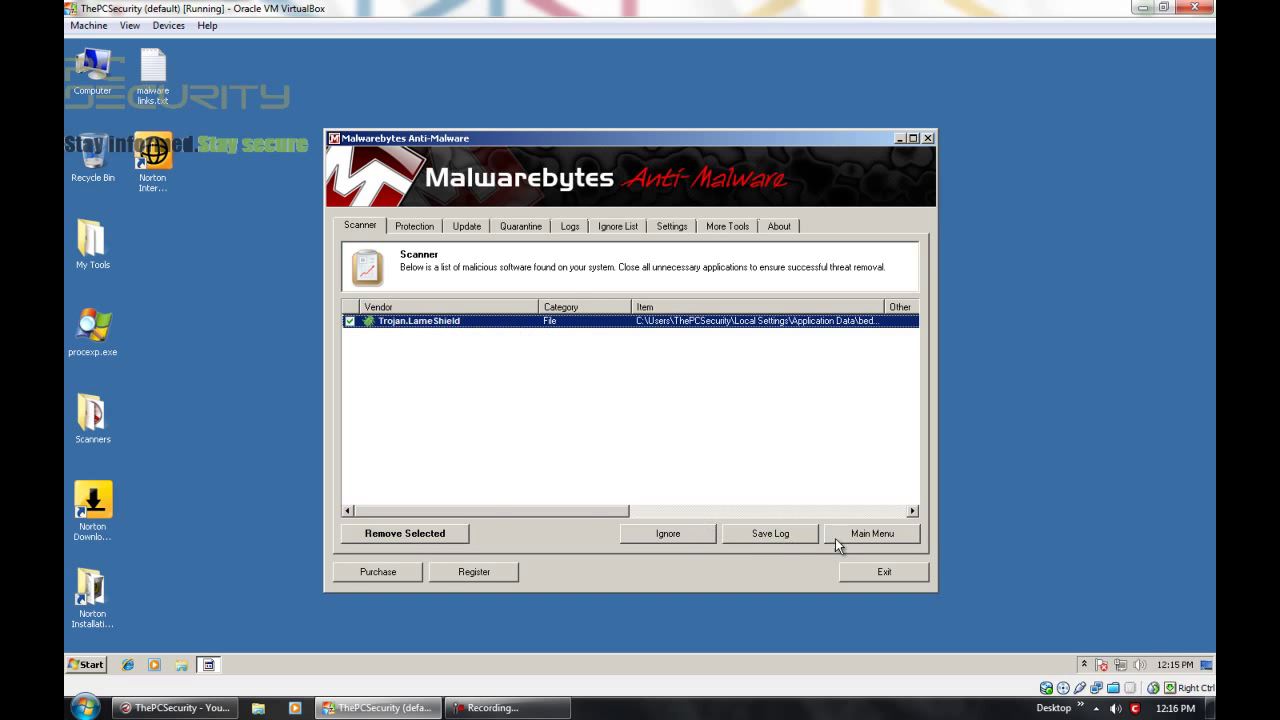
Remove the detected Trojan.LameShield file, and close the scan log and Malwarebytes
{"action": "left_click", "coordinate": [439, 540]}
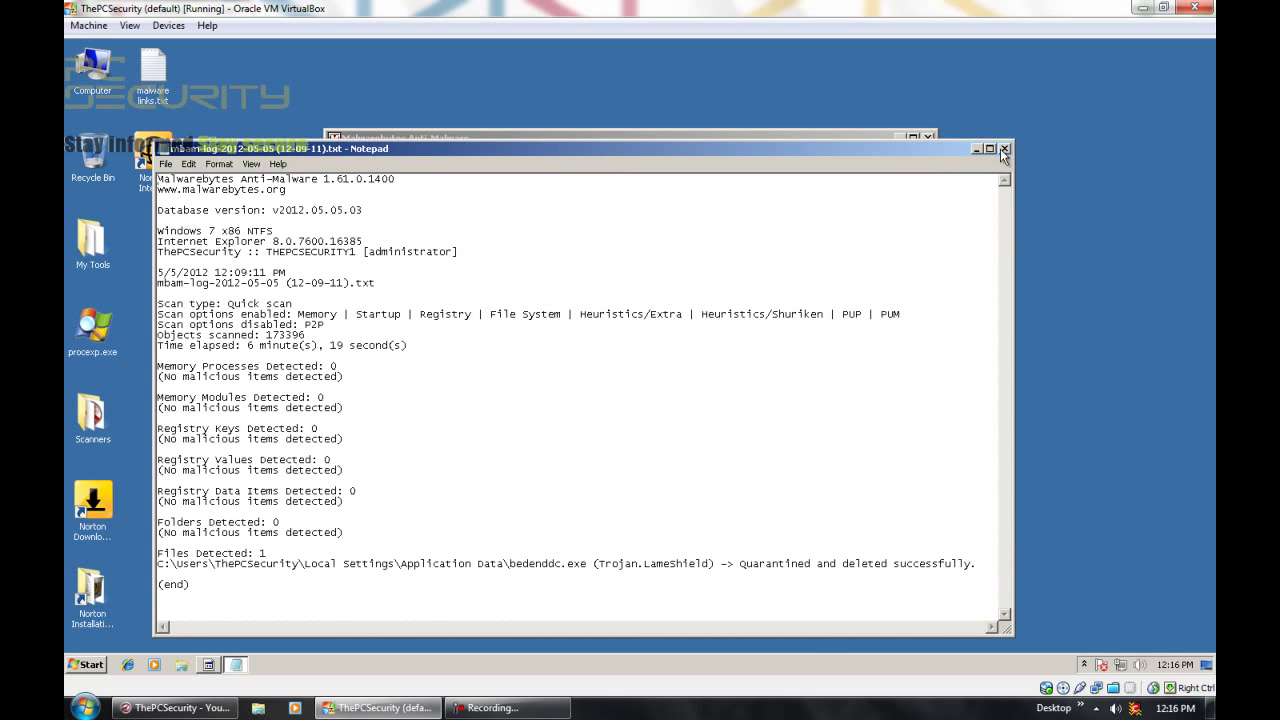
{"action": "left_click", "coordinate": [1006, 149]}
{"action": "left_click", "coordinate": [754, 401]}
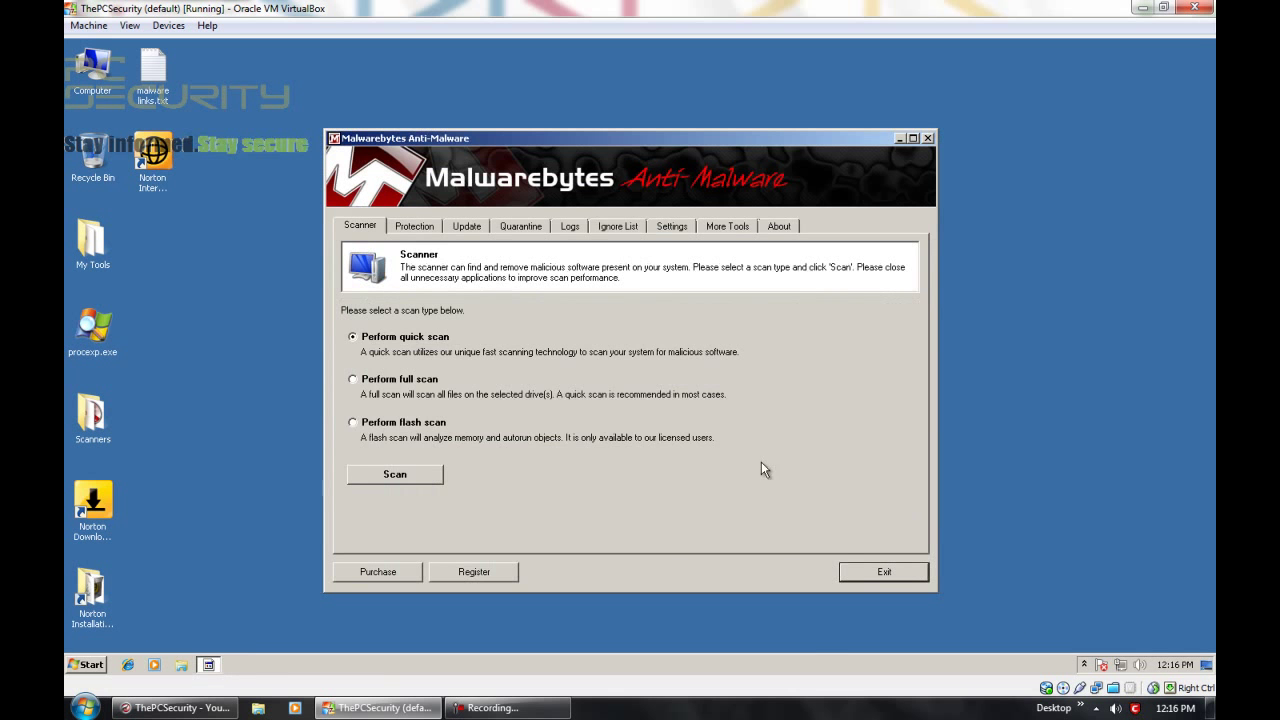
{"action": "key", "text": "alt+F4"}
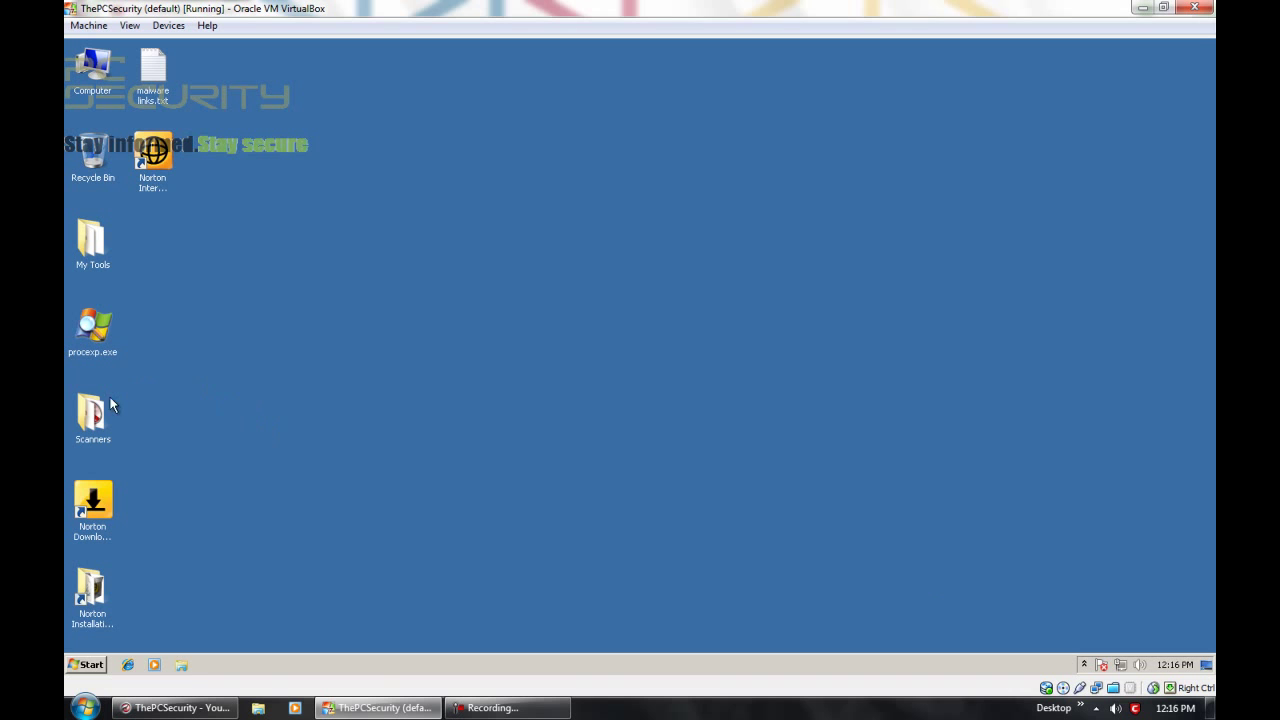
Launch HitmanPro from the Scanners folder, allow it to make changes, and close its results after the scan
{"action": "double_click", "coordinate": [90, 418]}
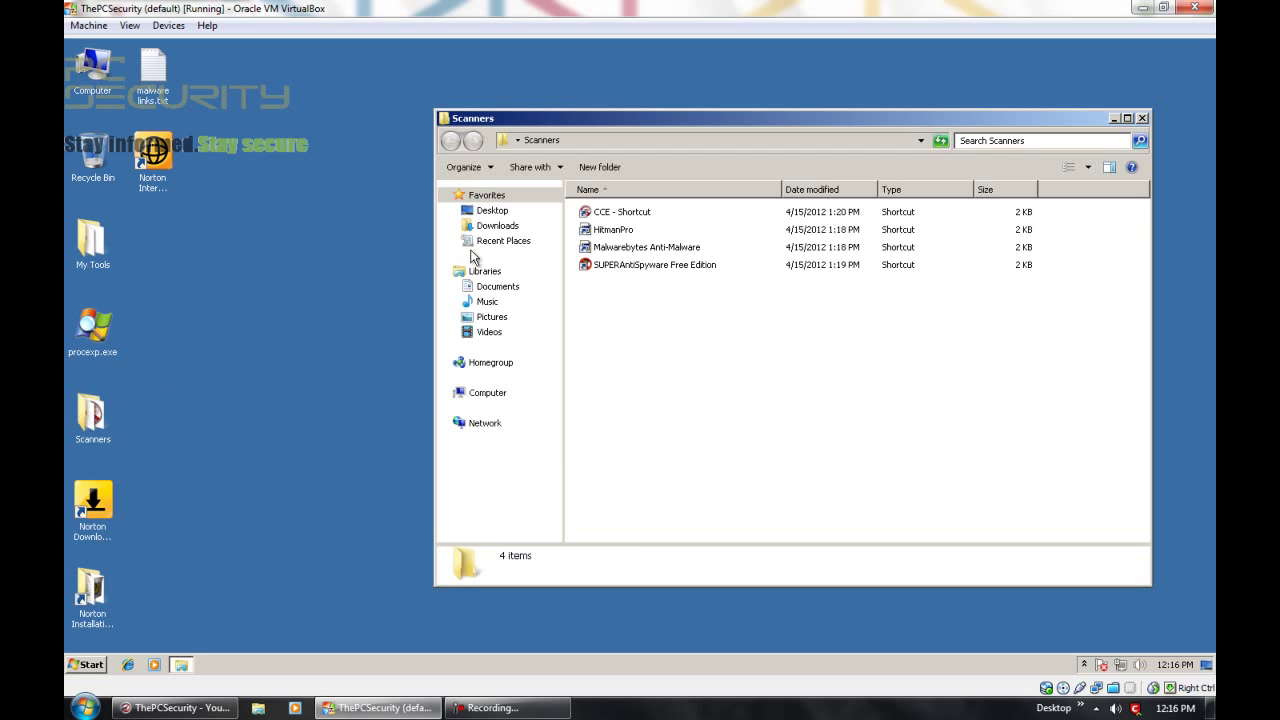
{"action": "left_click", "coordinate": [614, 231]}
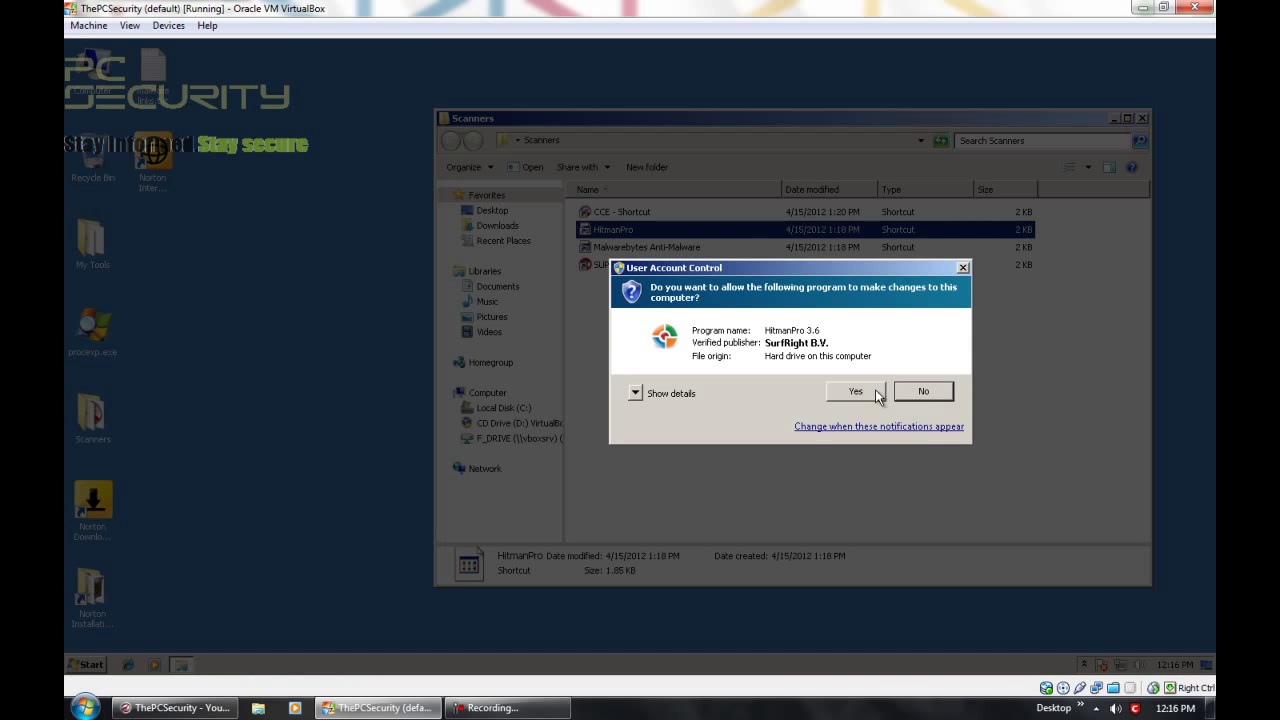
{"action": "left_click", "coordinate": [857, 391]}
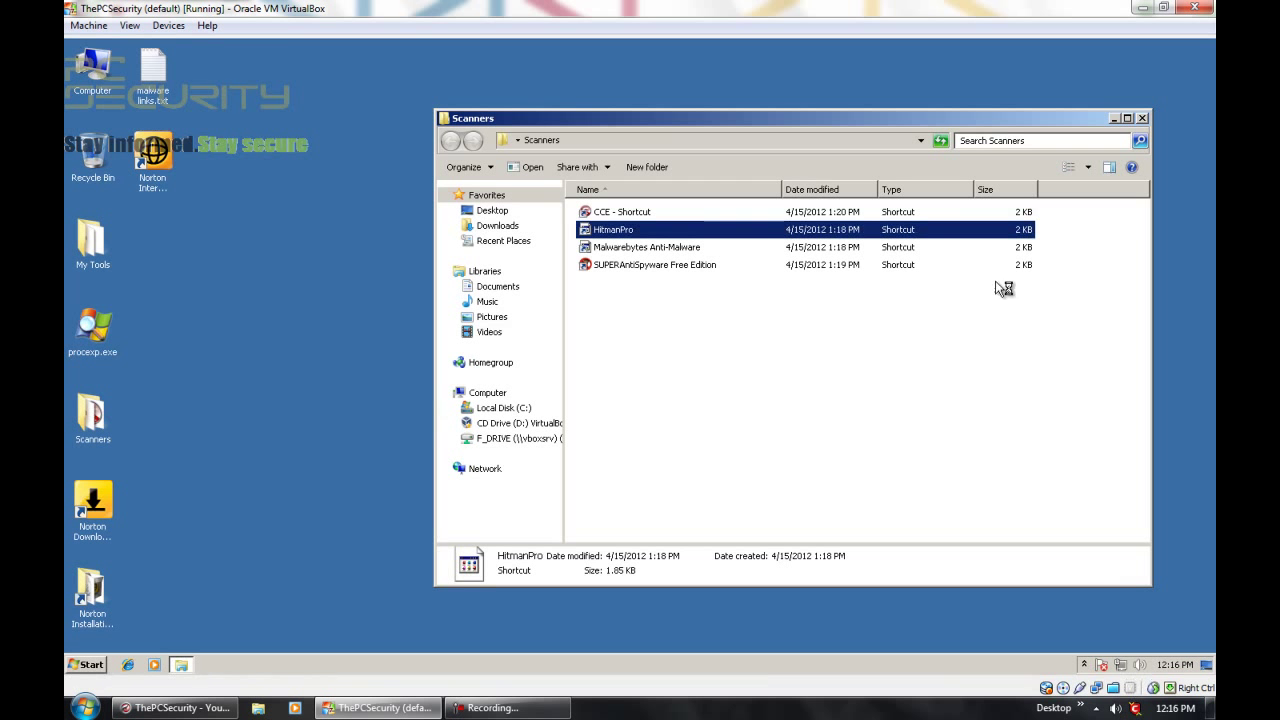
{"action": "left_click", "coordinate": [1143, 119]}
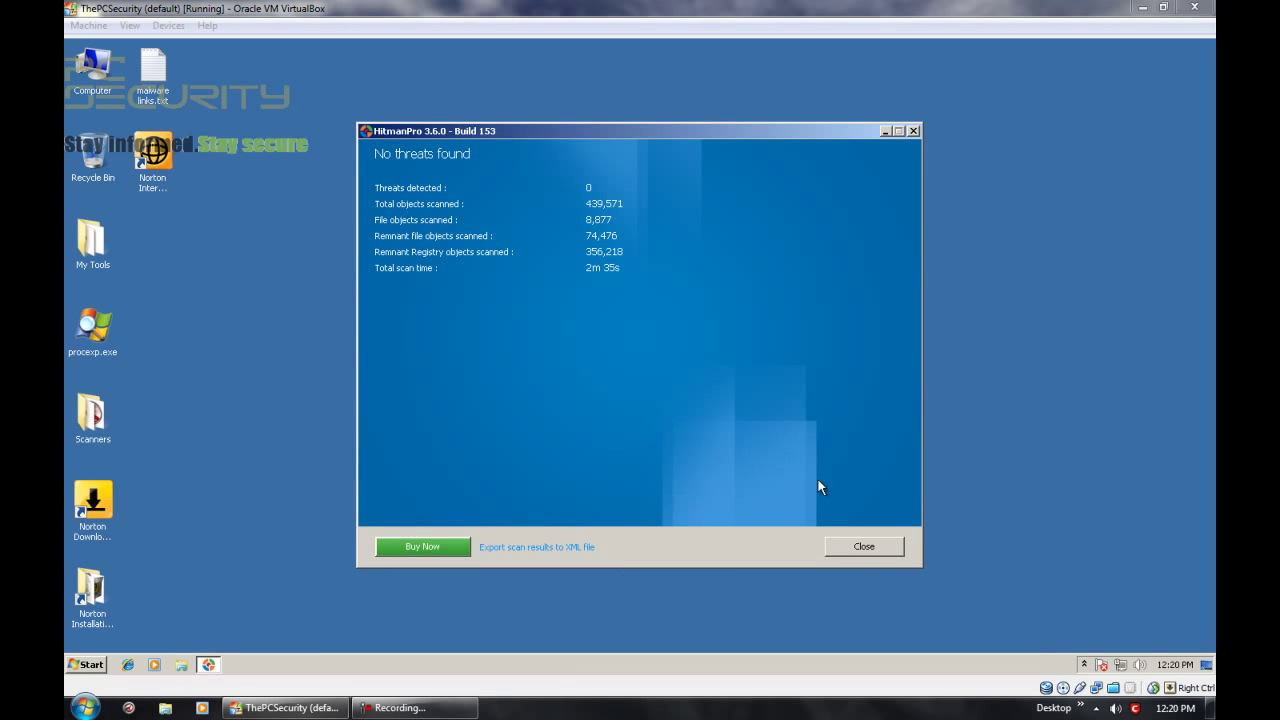
{"action": "left_click", "coordinate": [857, 548]}
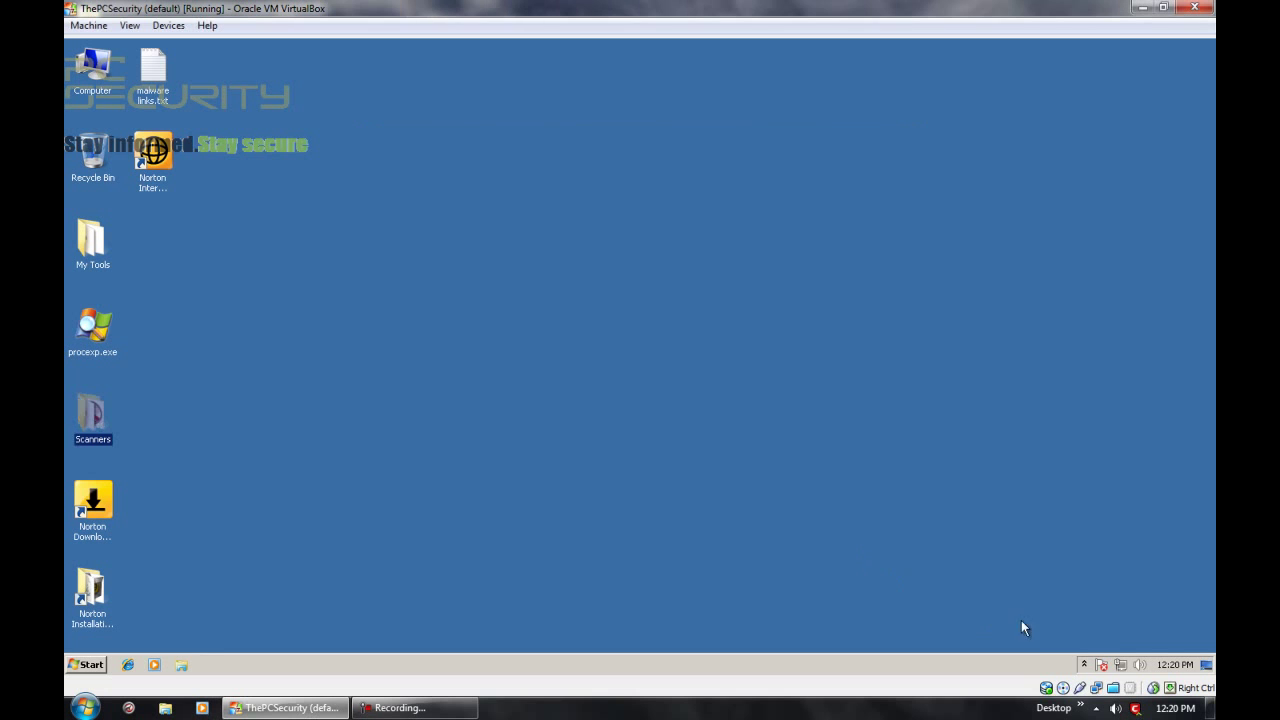
Open Norton Internet Security to check its protection status and notification icon, choosing to activate it later
{"action": "left_click", "coordinate": [1083, 660]}
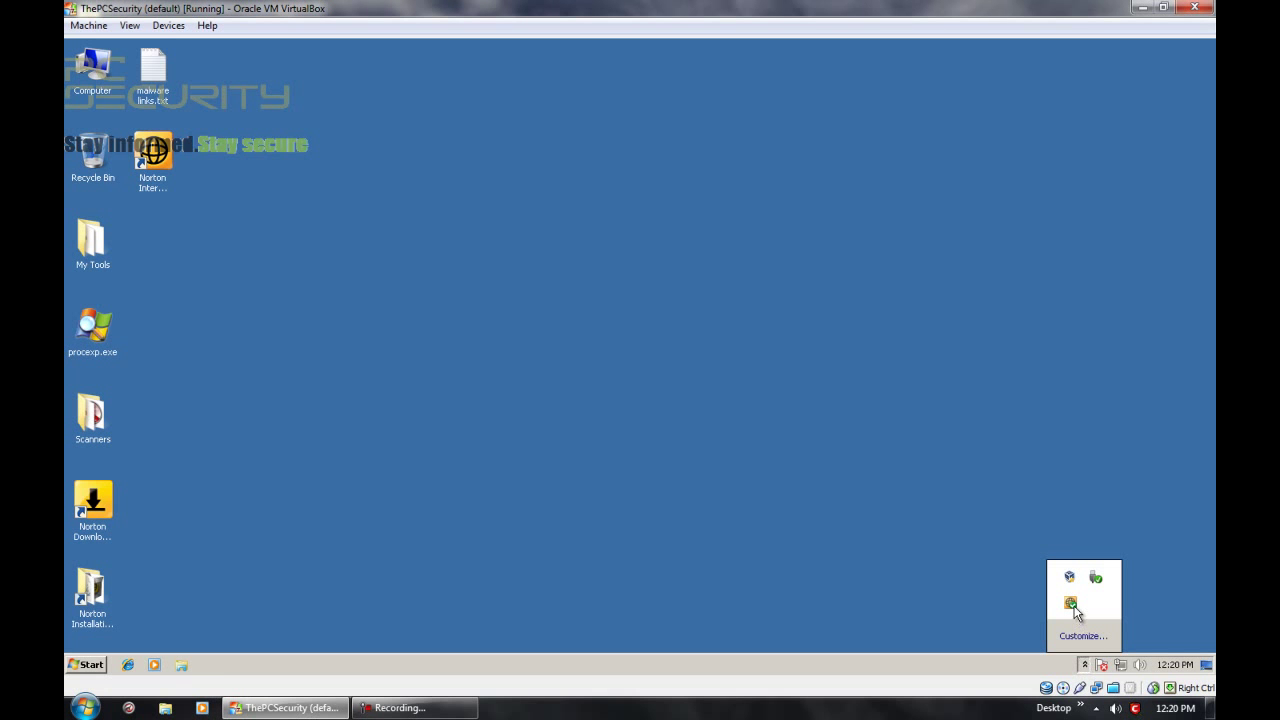
{"action": "double_click", "coordinate": [1072, 606]}
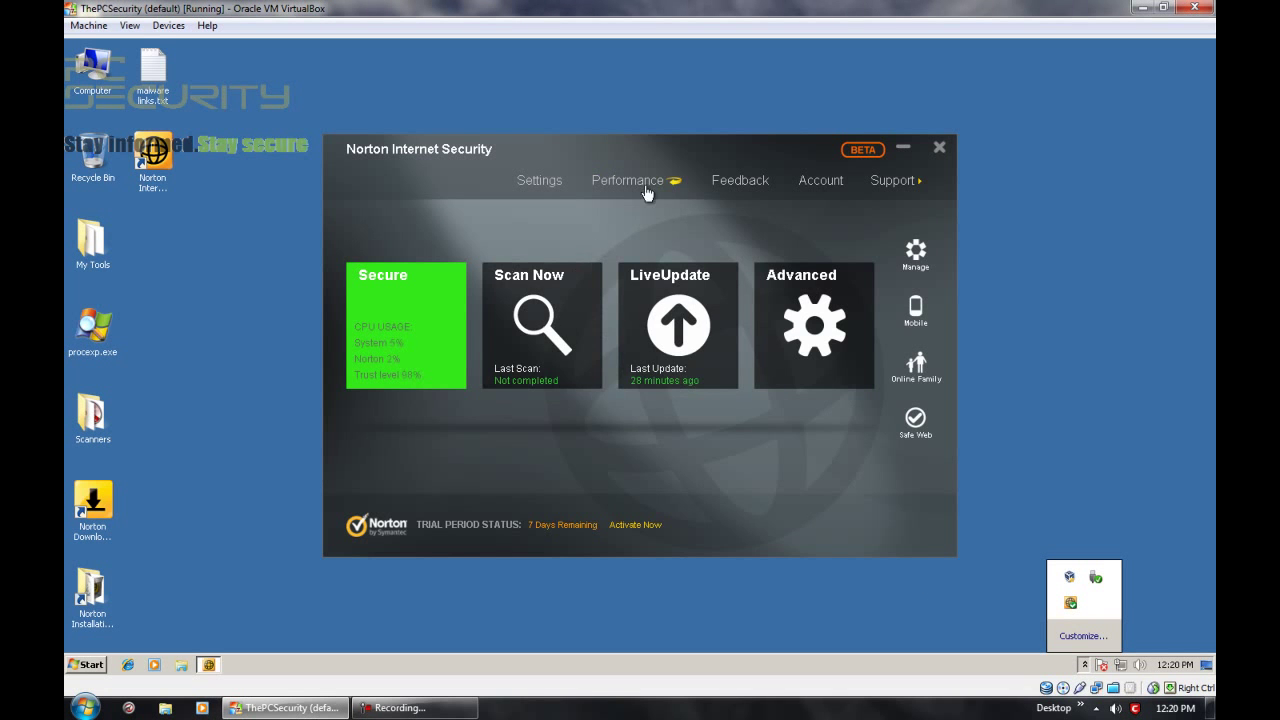
{"action": "left_click", "coordinate": [606, 148]}
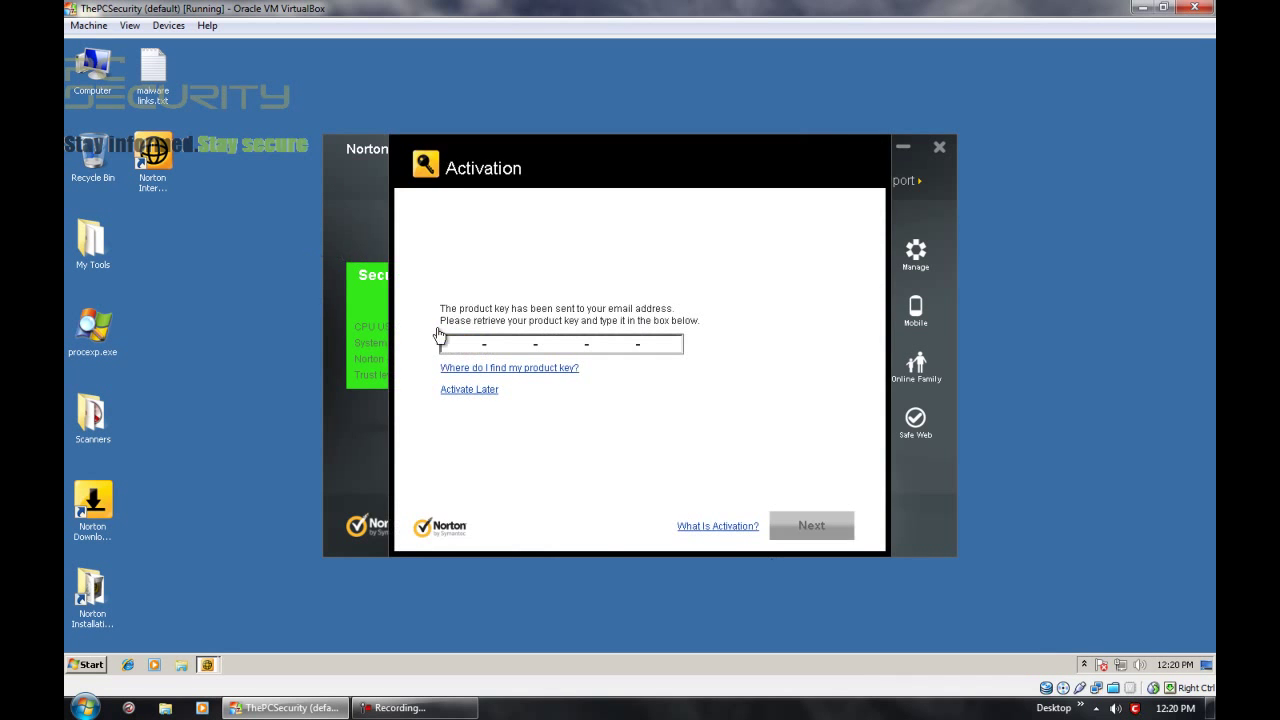
{"action": "left_click", "coordinate": [475, 392]}
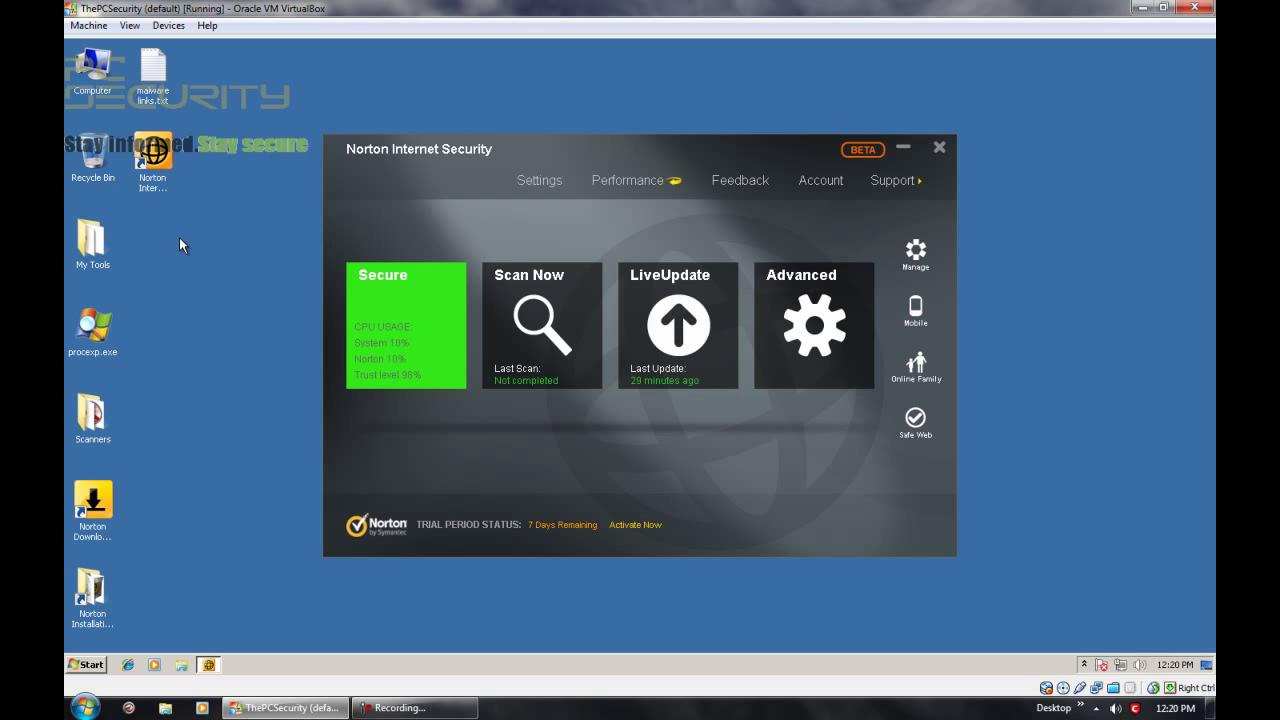
{"action": "left_click", "coordinate": [1085, 663]}
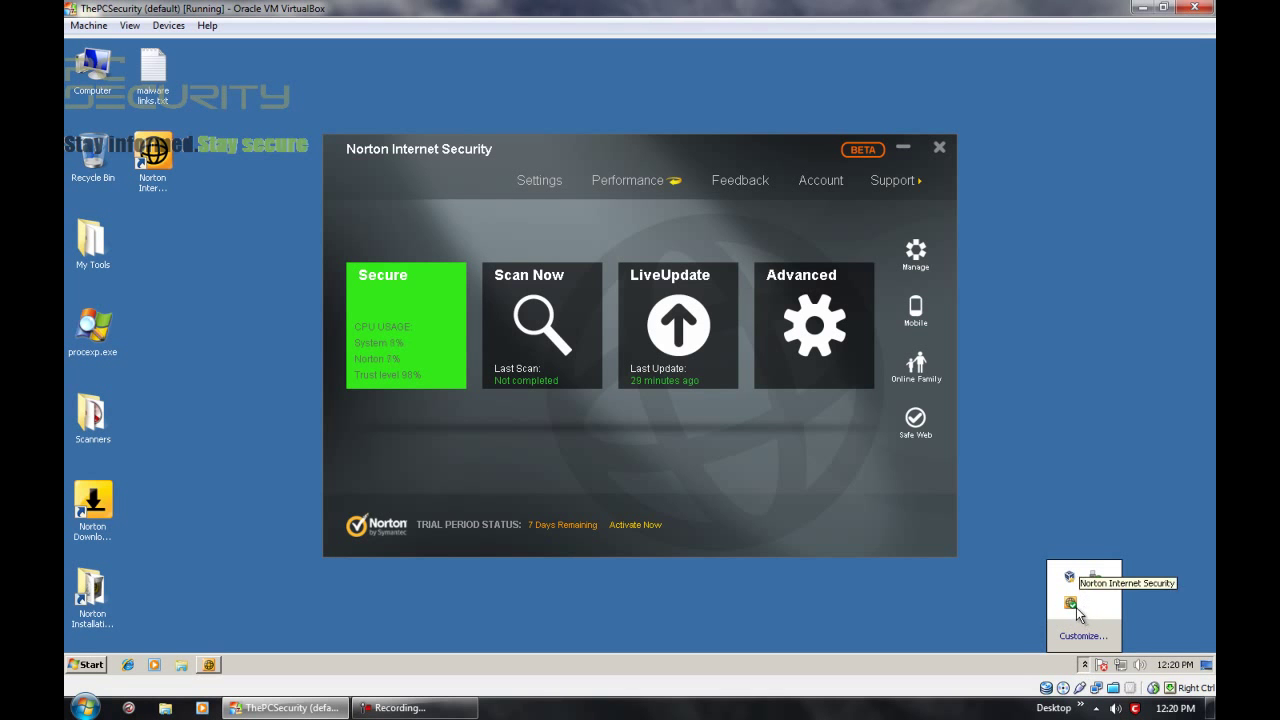
{"action": "left_click", "coordinate": [1085, 663]}
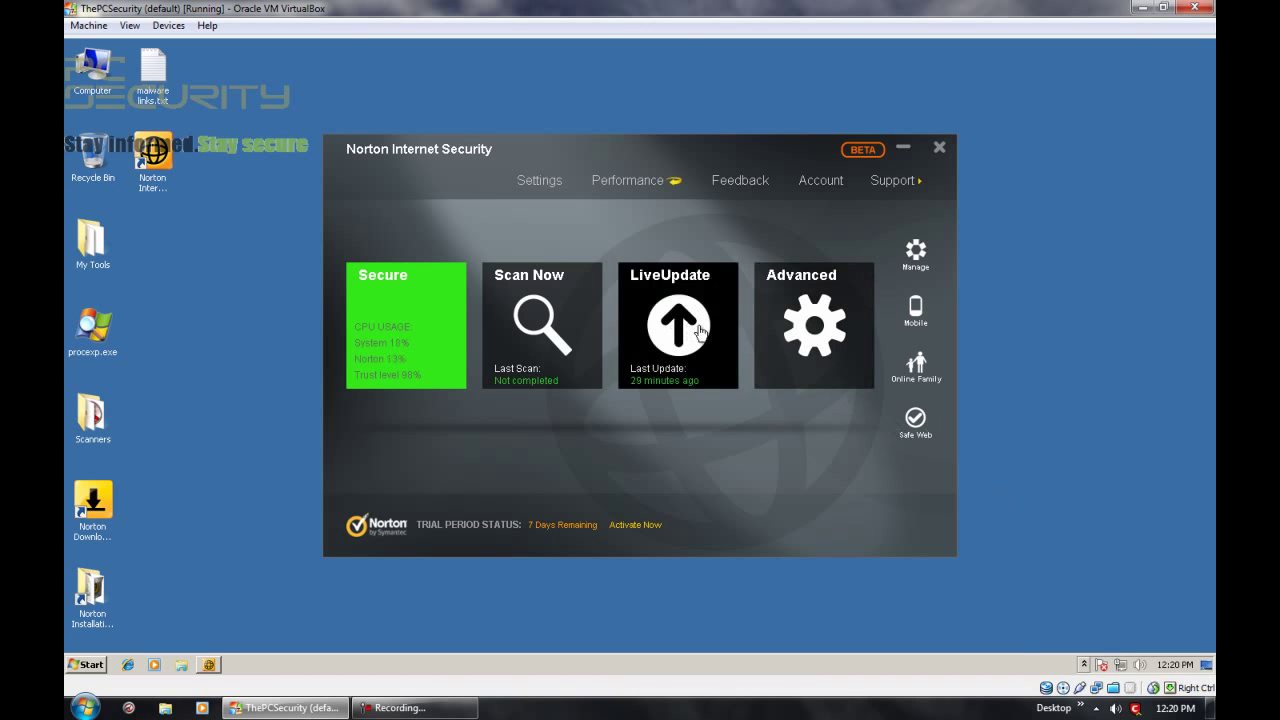